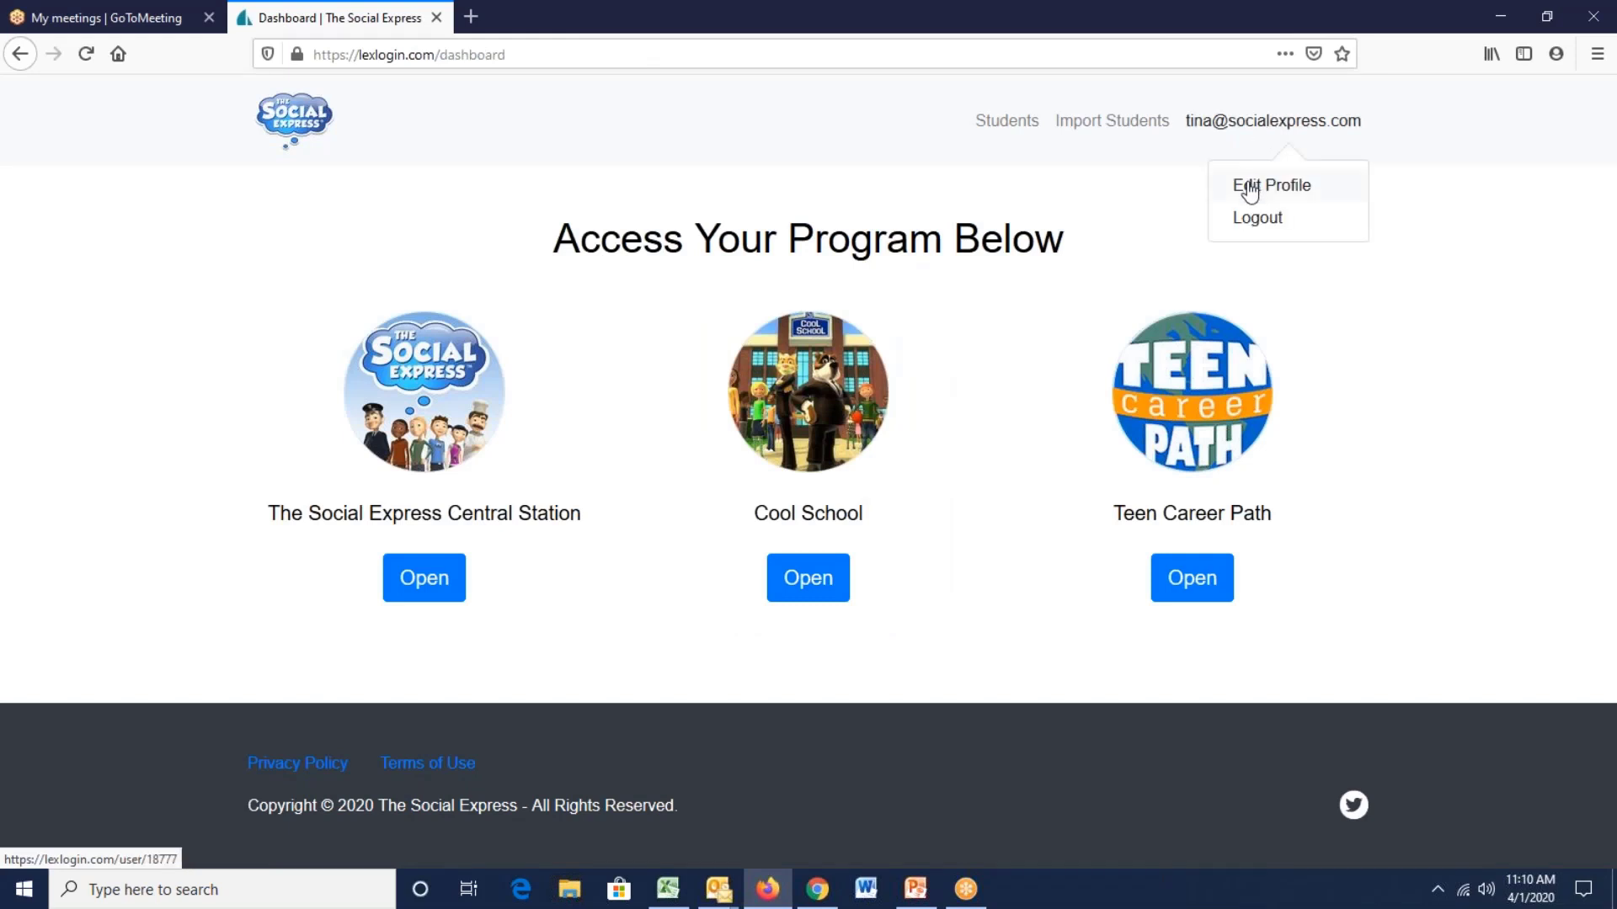
Step: View the Students list and return to the dashboard
{"action": "left_click", "coordinate": [1198, 155]}
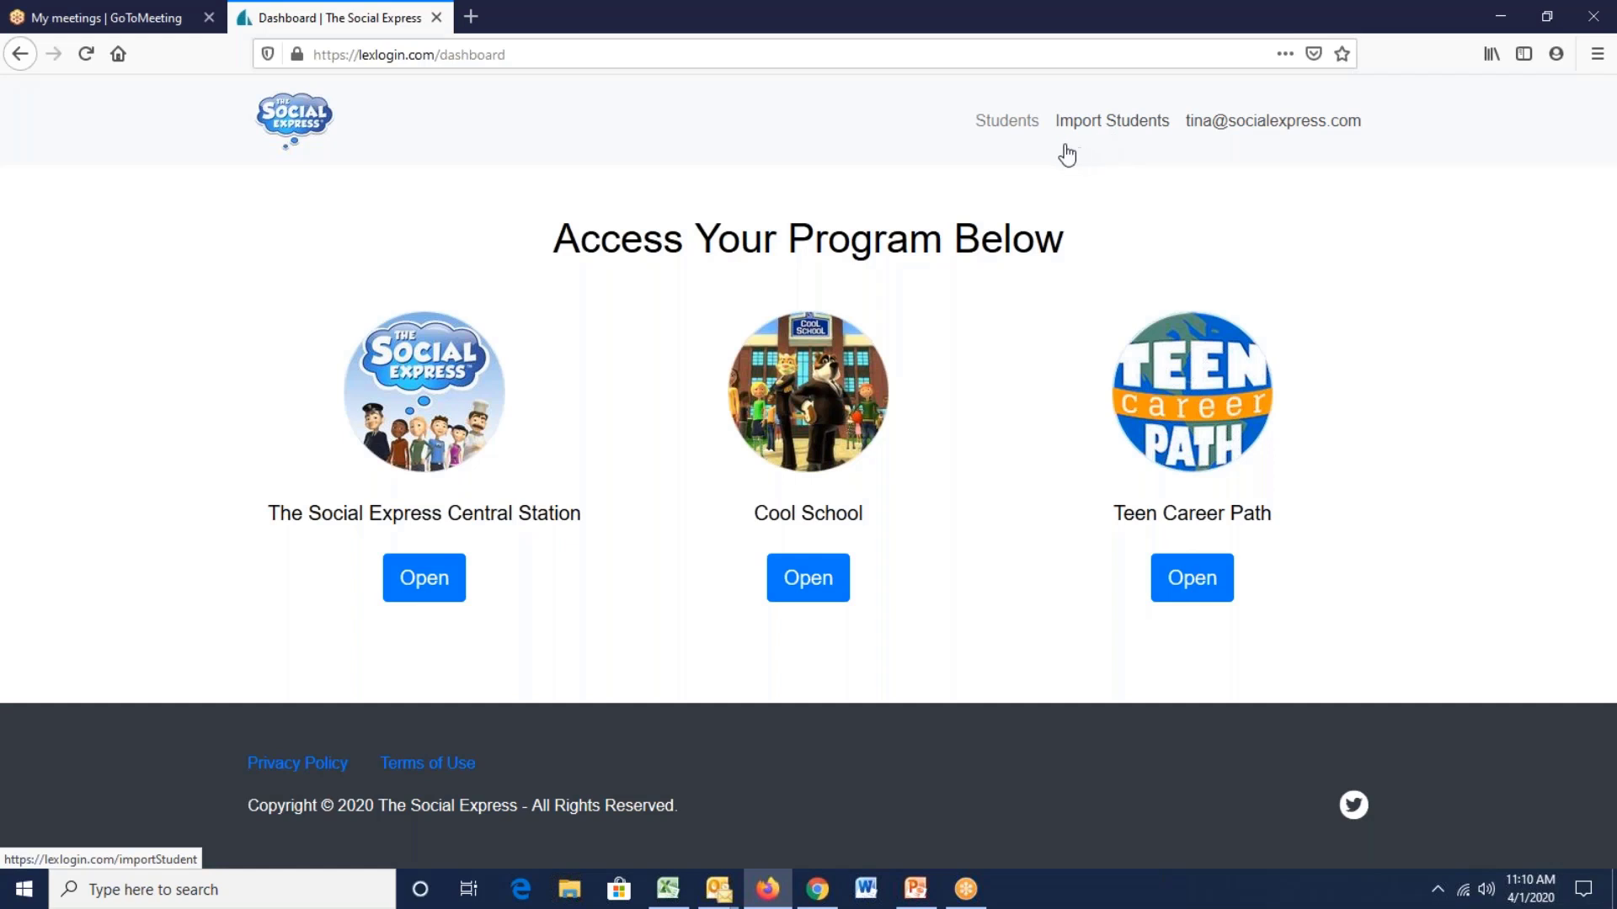
{"action": "left_click", "coordinate": [1003, 128]}
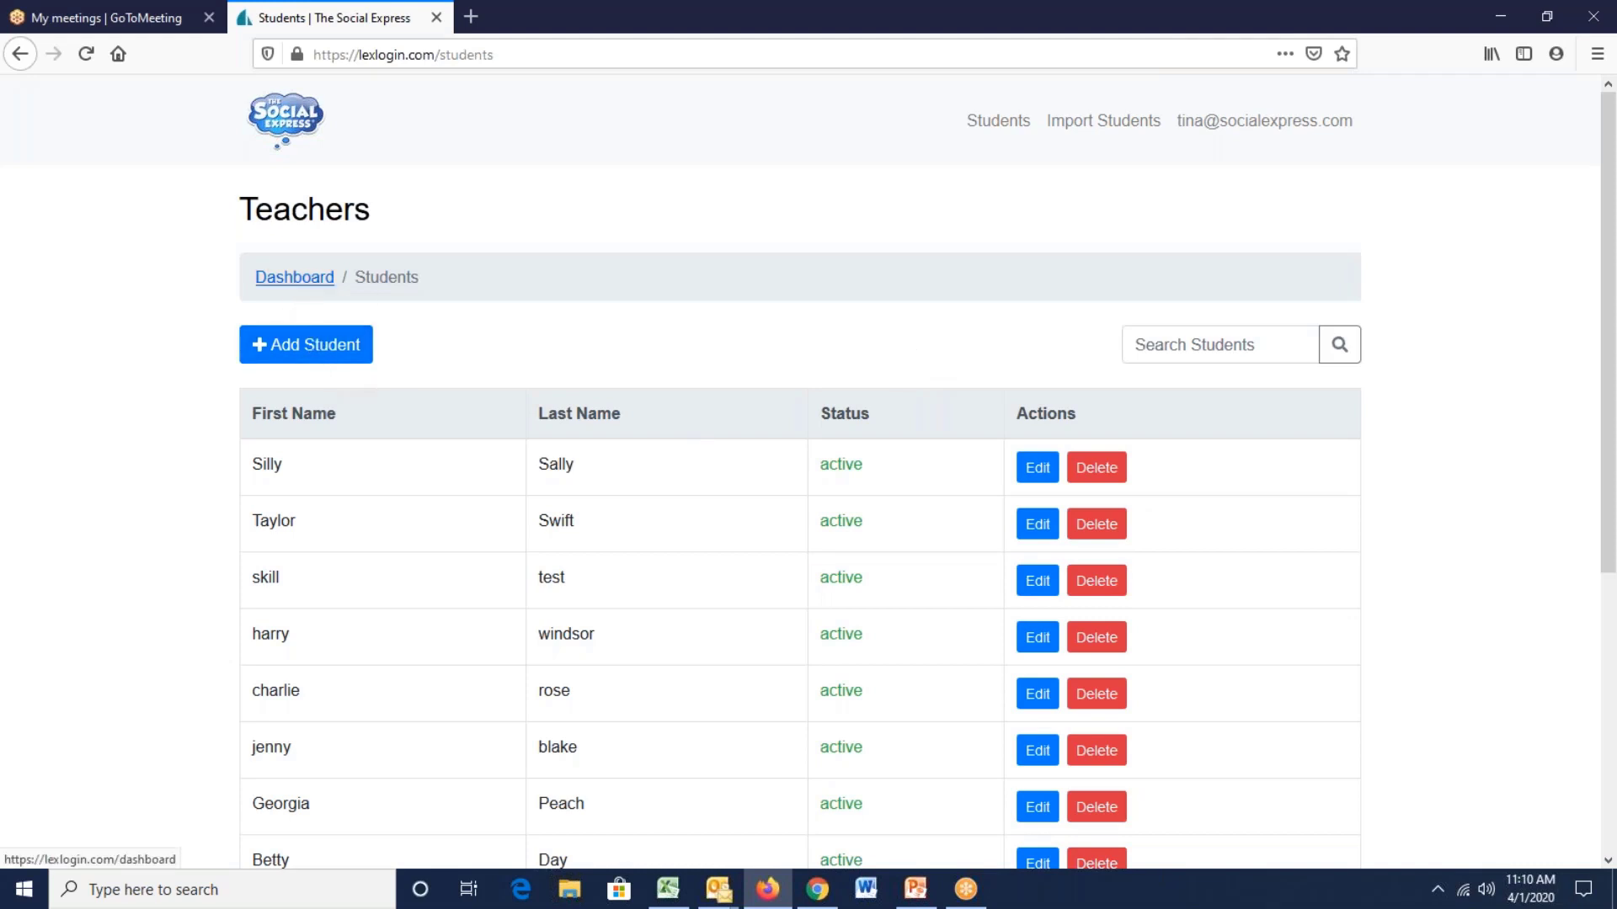
{"action": "left_click", "coordinate": [294, 277]}
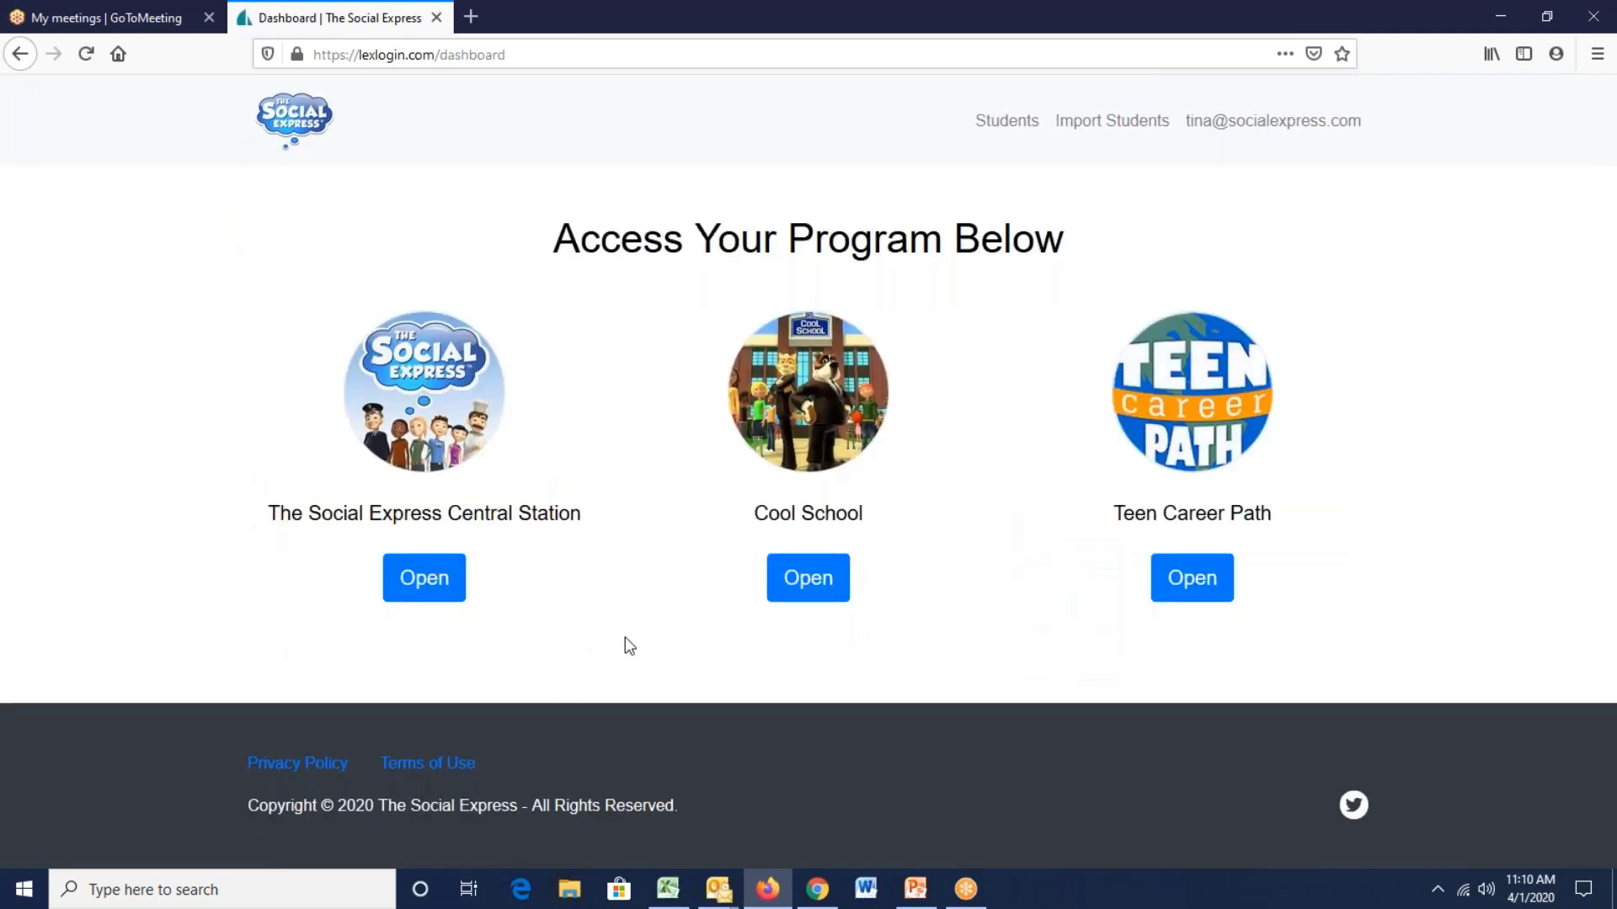
Step: Open The Social Express Central Station, continue with the current login, and go to Manage Students
{"action": "left_click", "coordinate": [426, 579]}
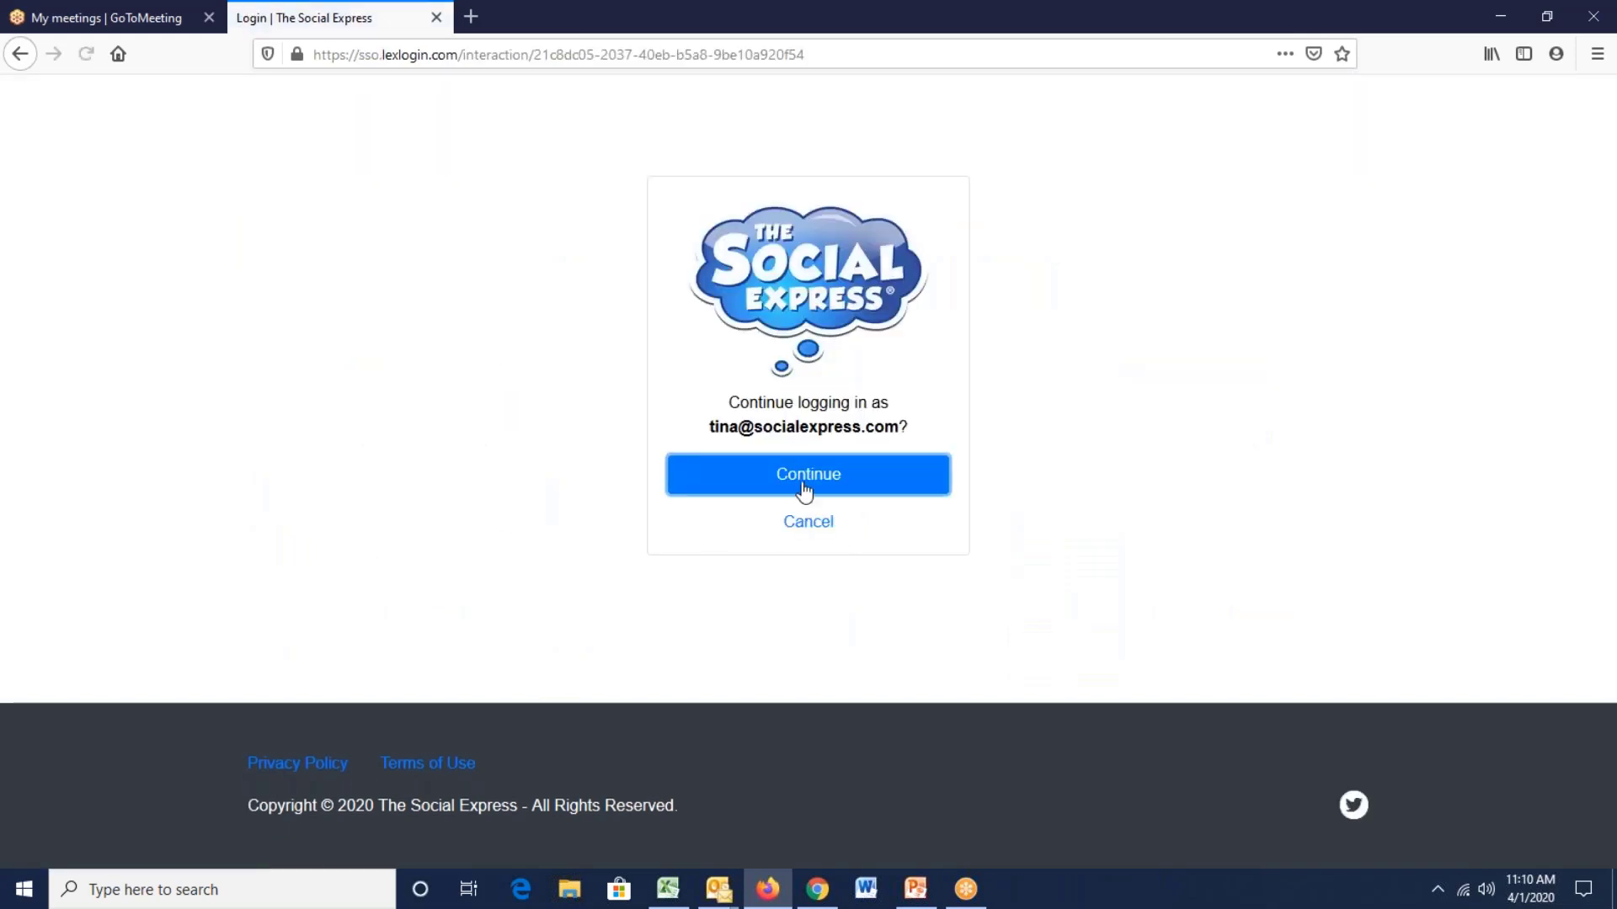
{"action": "left_click", "coordinate": [807, 491]}
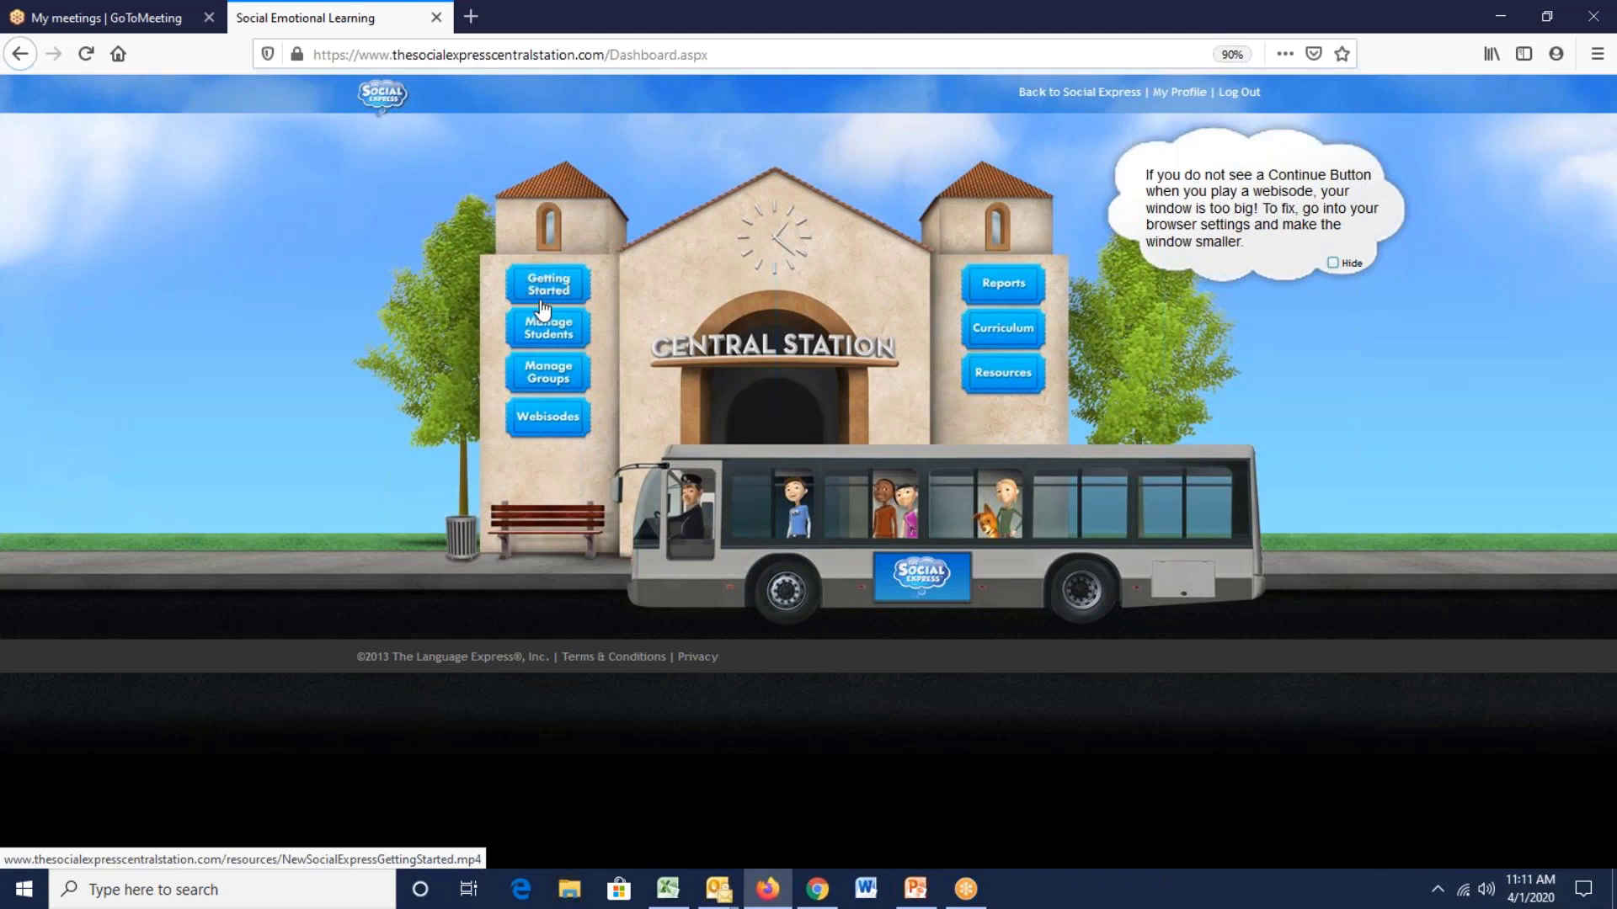
{"action": "left_click", "coordinate": [543, 339]}
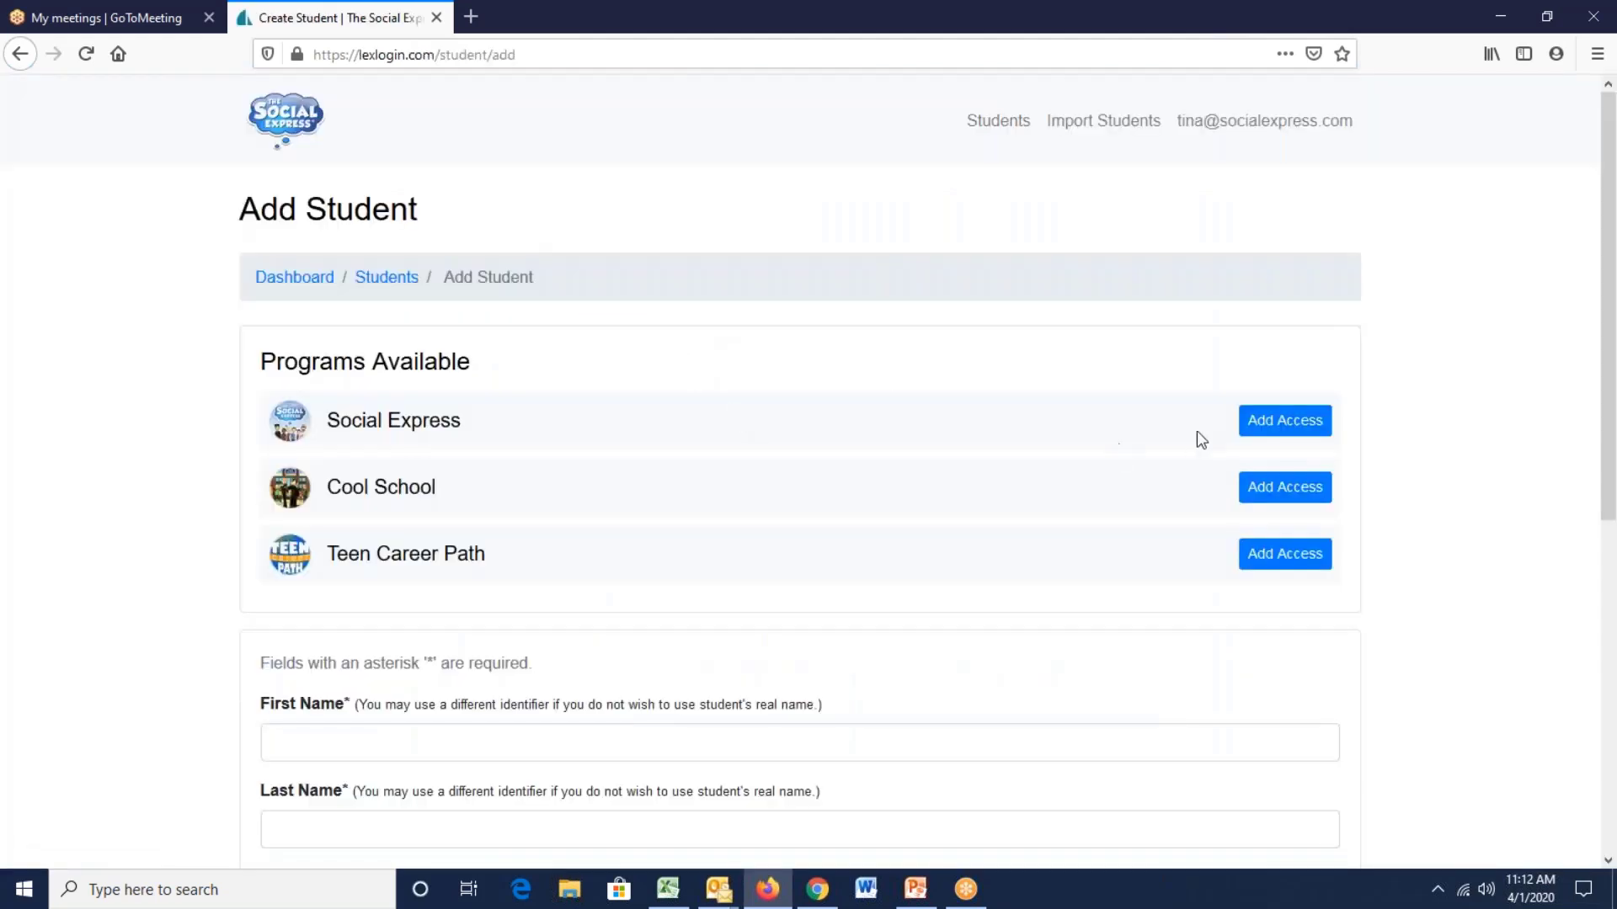
Step: Give the new student access to the Social Express and Cool School programs
{"action": "left_click", "coordinate": [1245, 428]}
{"action": "left_click", "coordinate": [1255, 493]}
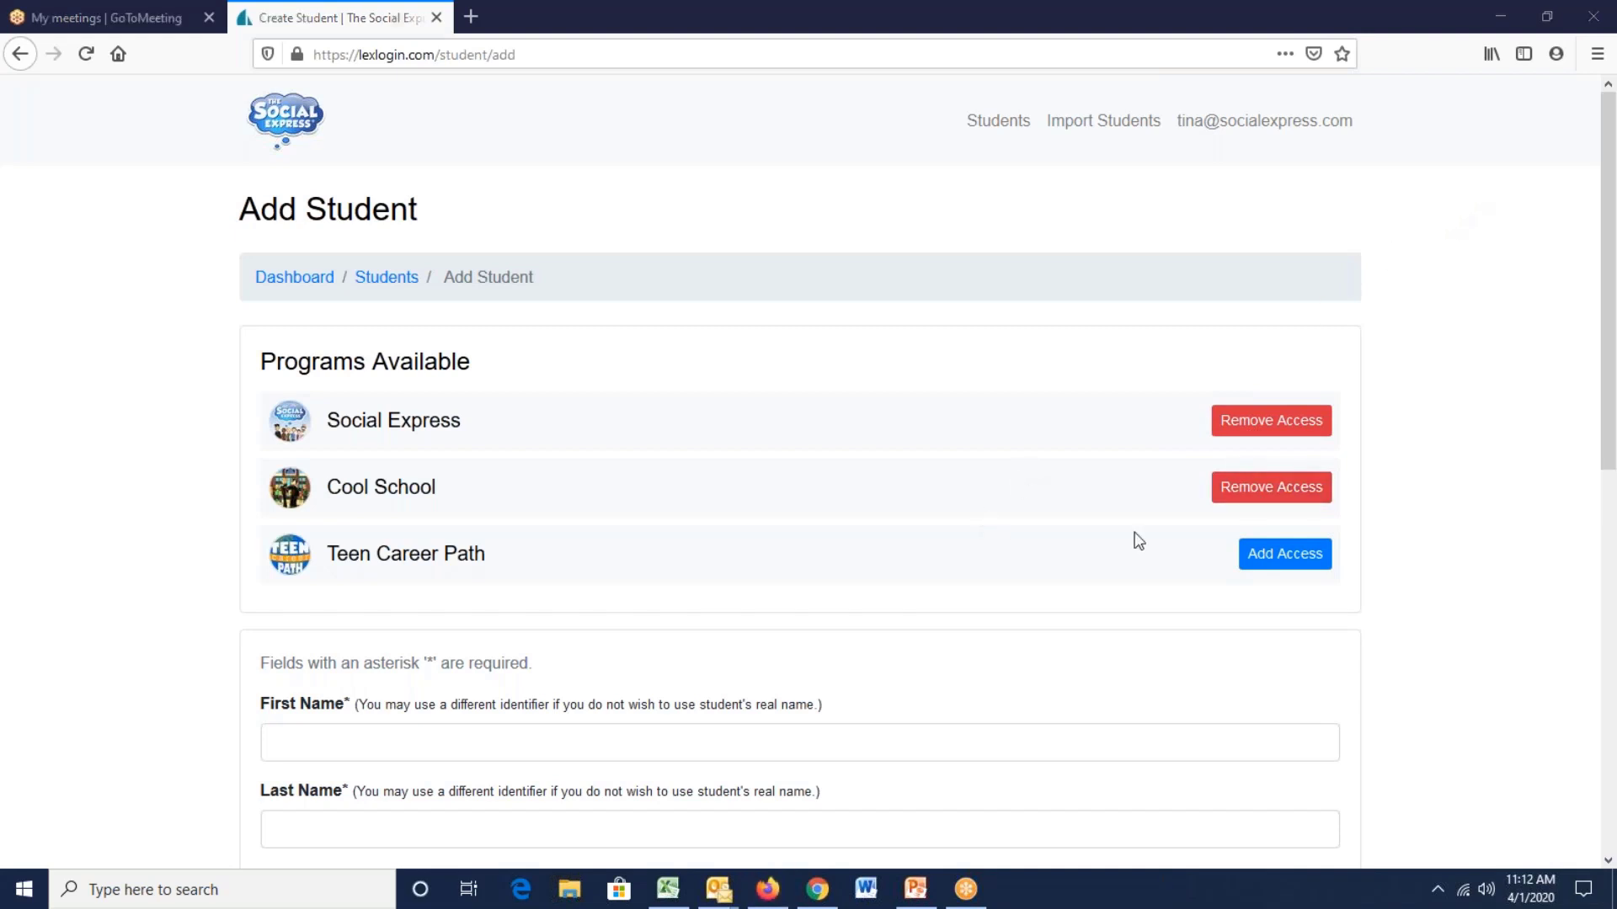
{"action": "left_click", "coordinate": [1231, 492]}
{"action": "left_click", "coordinate": [1243, 429]}
{"action": "left_click", "coordinate": [1252, 429]}
{"action": "left_click", "coordinate": [1260, 488]}
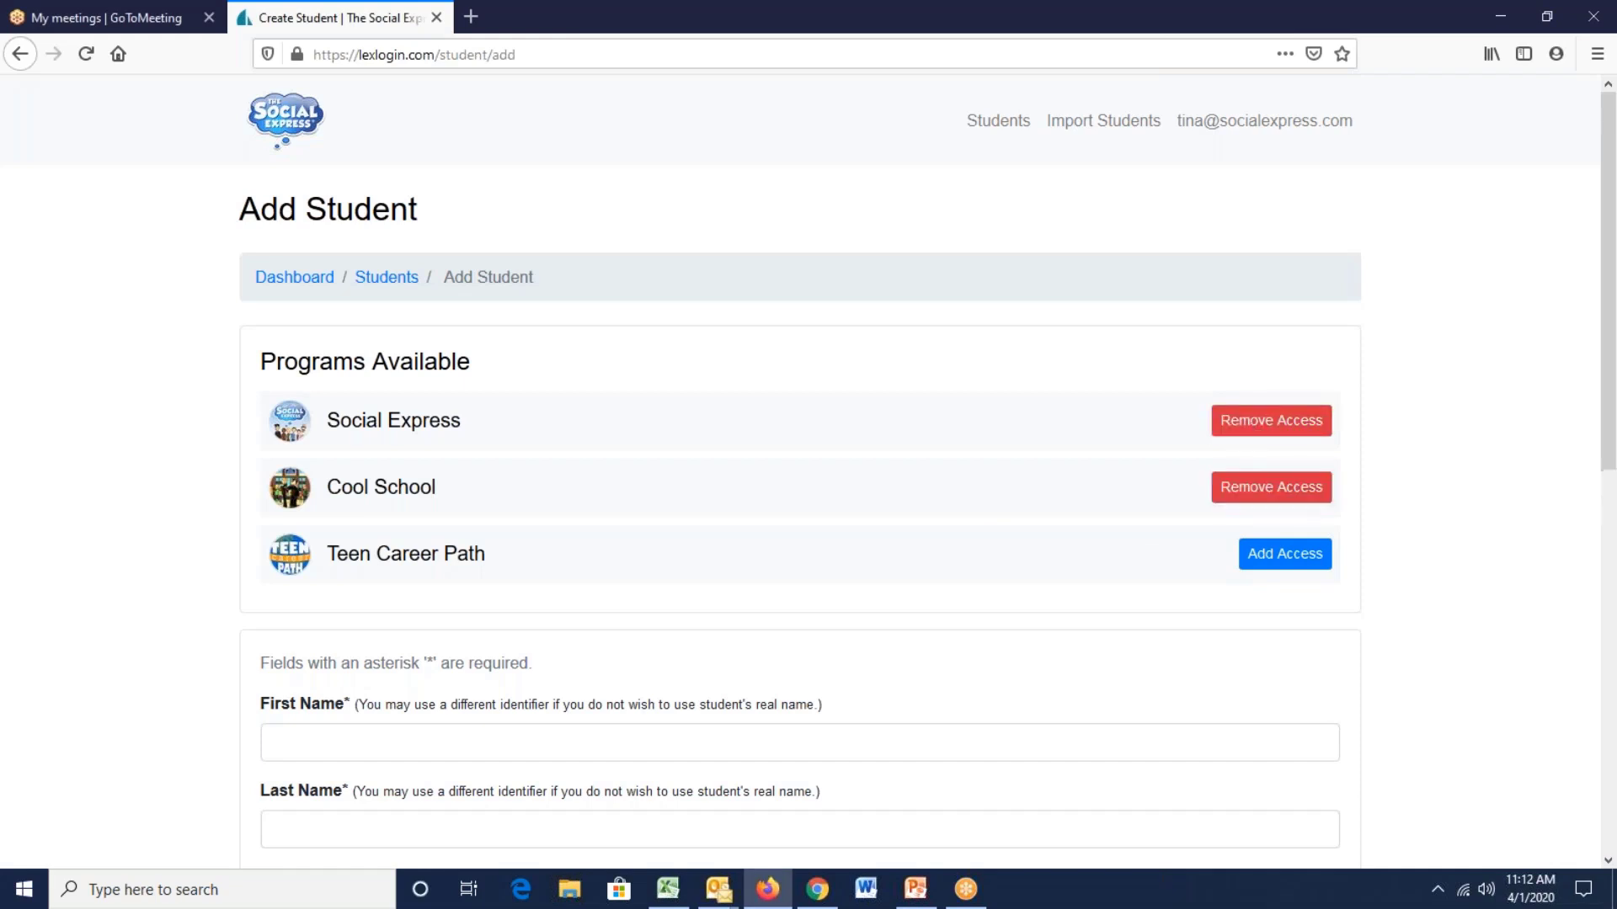
Step: Enter the new student's first name and last name
{"action": "scroll", "coordinate": [804, 495], "scroll_direction": "down", "scroll_amount": 1}
{"action": "scroll", "coordinate": [804, 495], "scroll_direction": "down", "scroll_amount": 3}
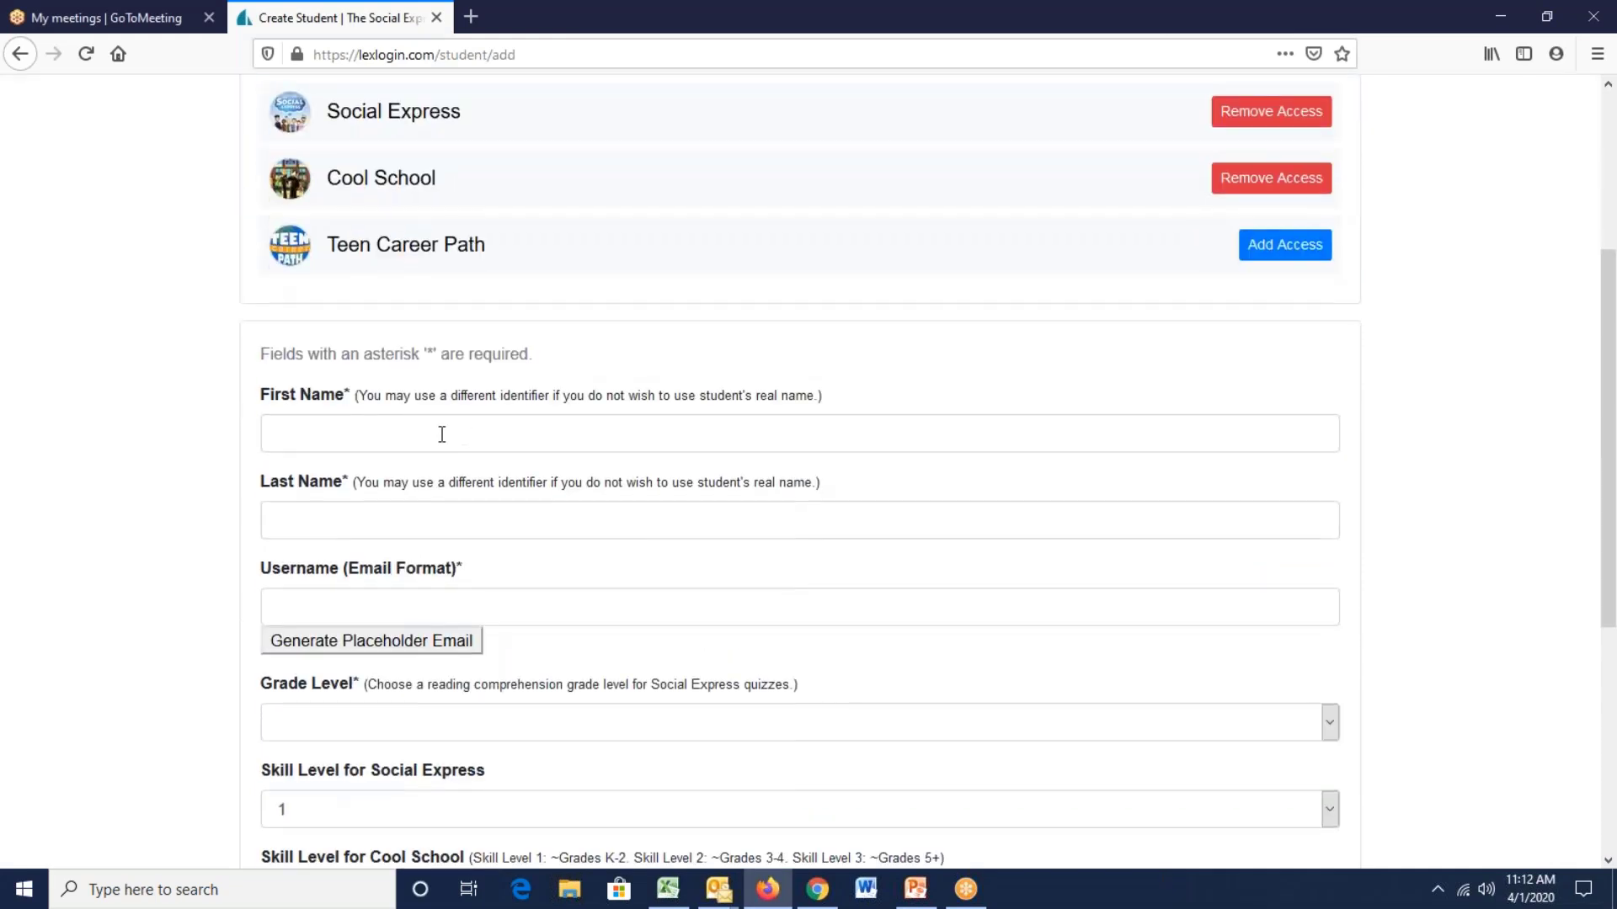
{"action": "left_click", "coordinate": [441, 436]}
{"action": "scroll", "coordinate": [680, 463], "scroll_direction": "down", "scroll_amount": 2}
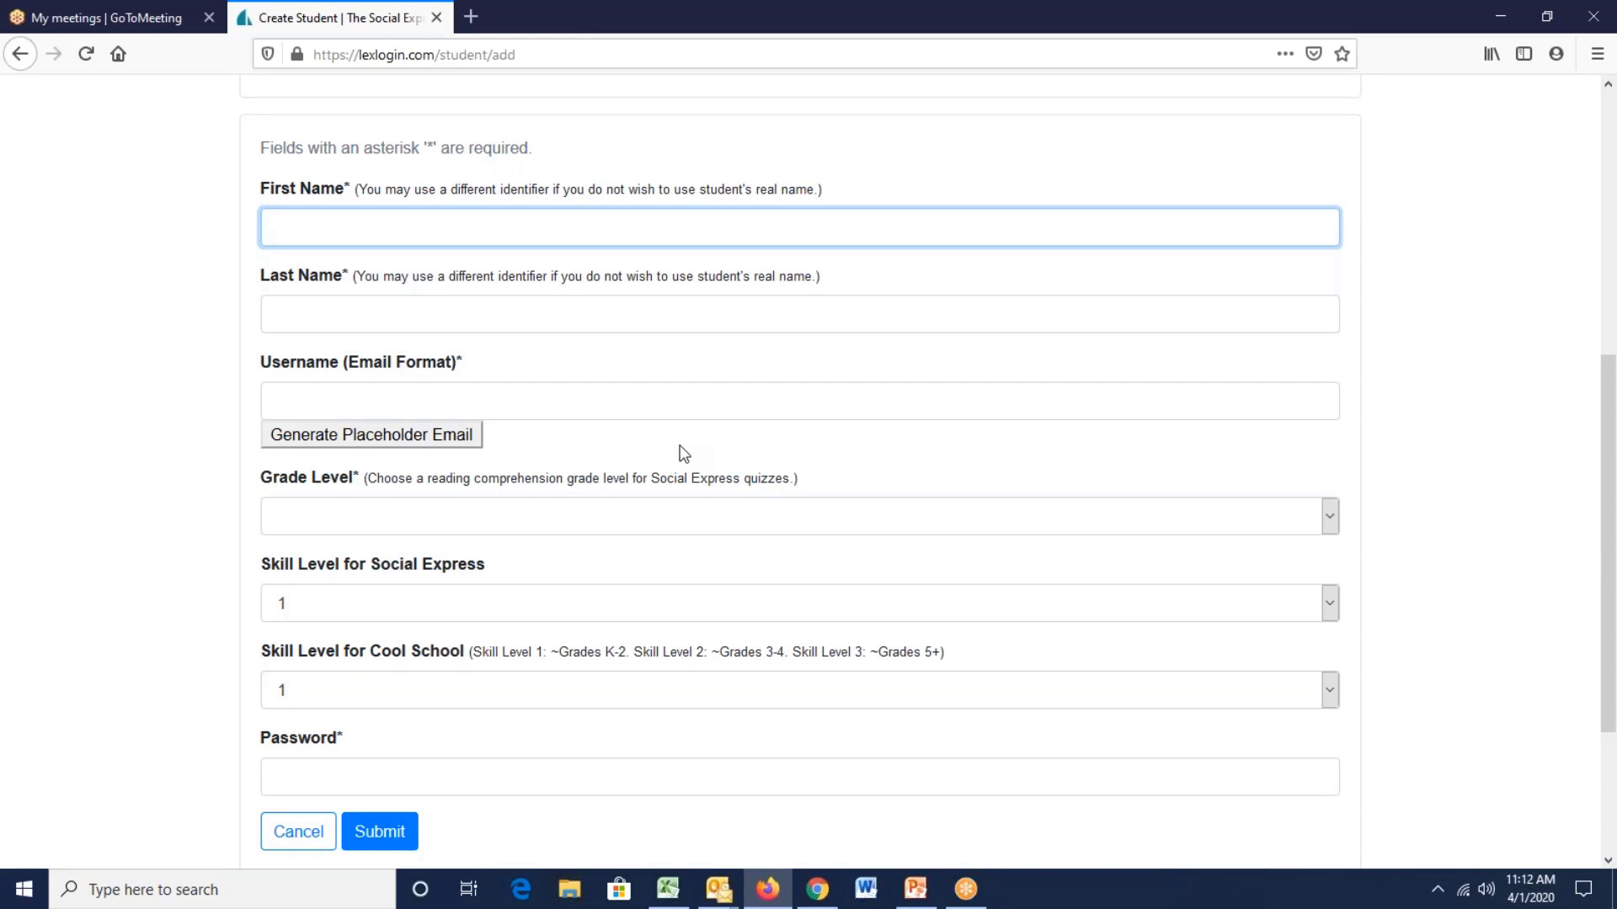
{"action": "type", "text": "Barry"}
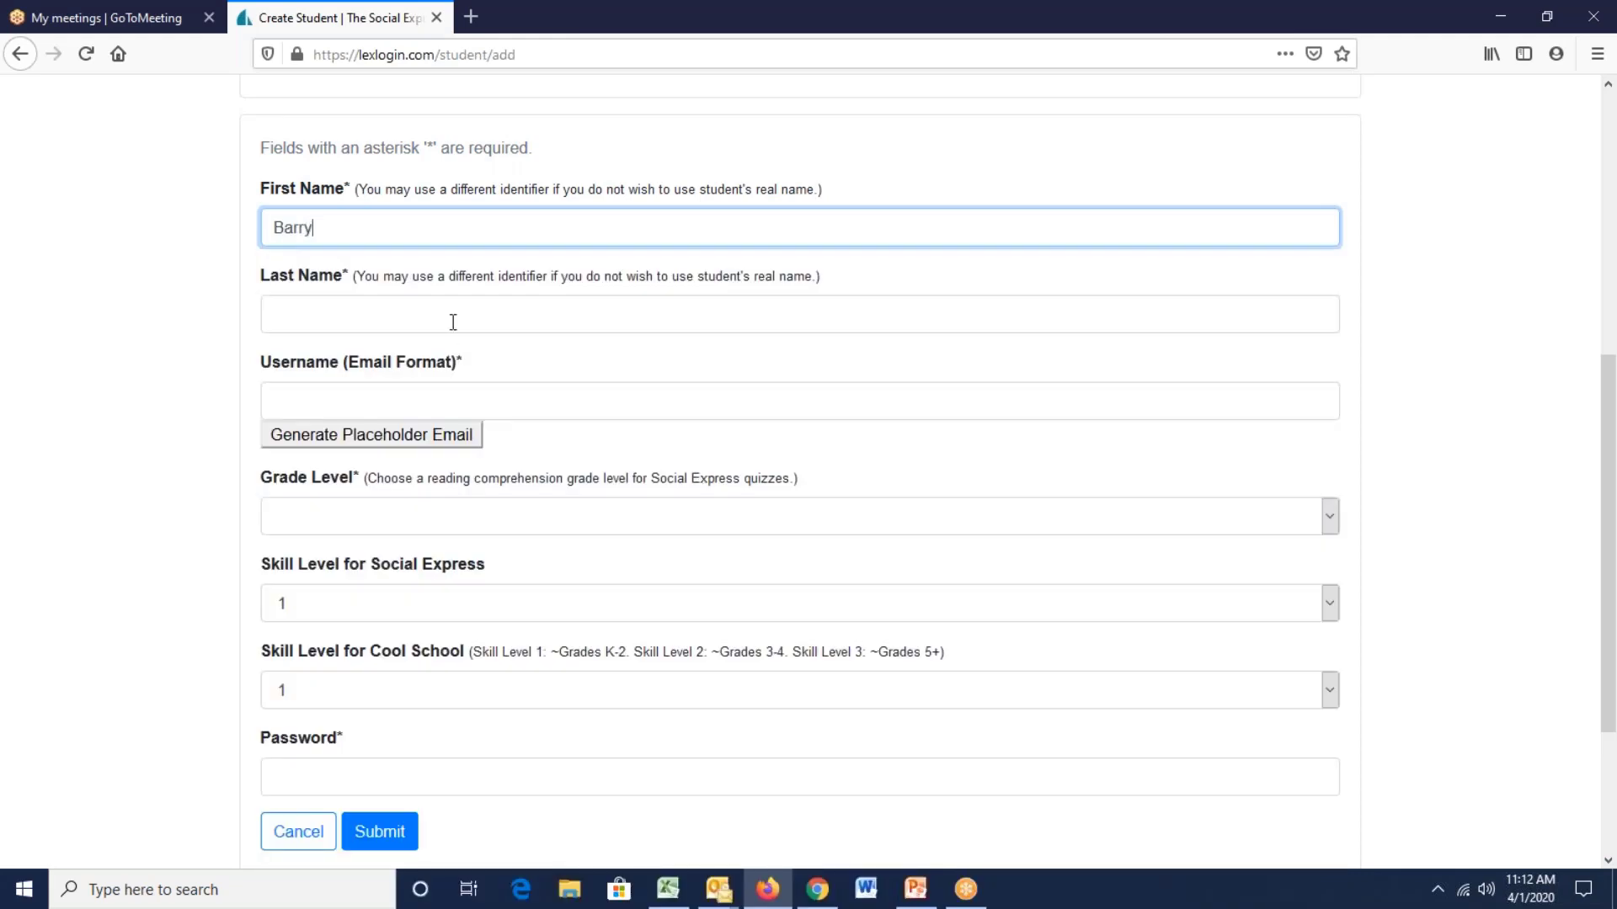
{"action": "left_click", "coordinate": [457, 324]}
{"action": "type", "text": "White"}
{"action": "left_click", "coordinate": [101, 419]}
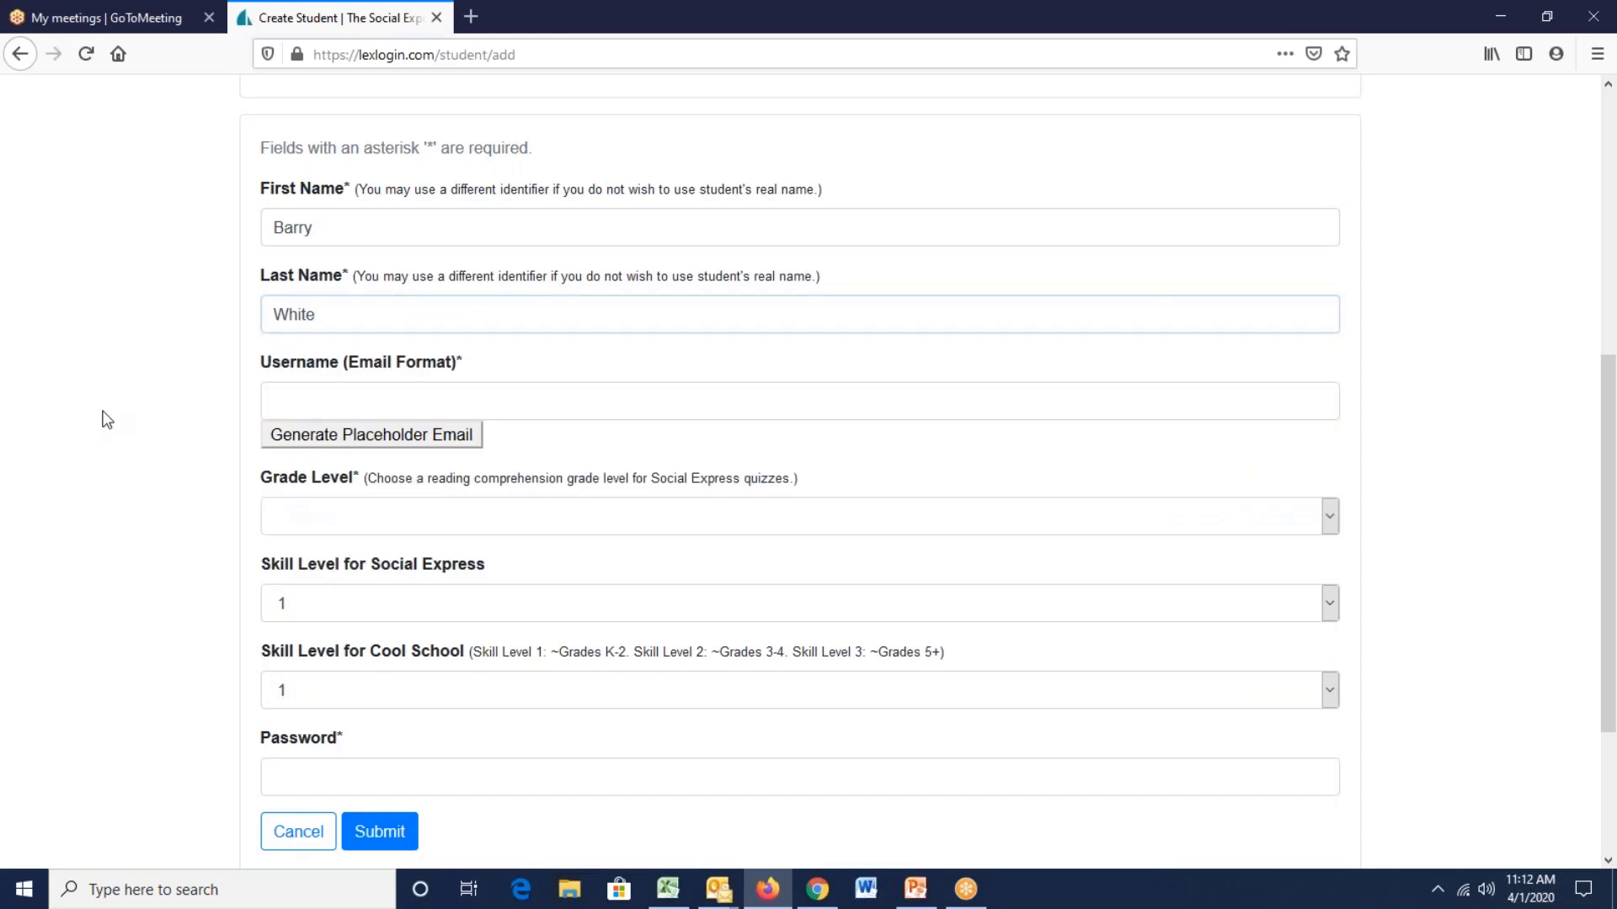
Step: Generate a placeholder email as the student's username
{"action": "left_click", "coordinate": [323, 398]}
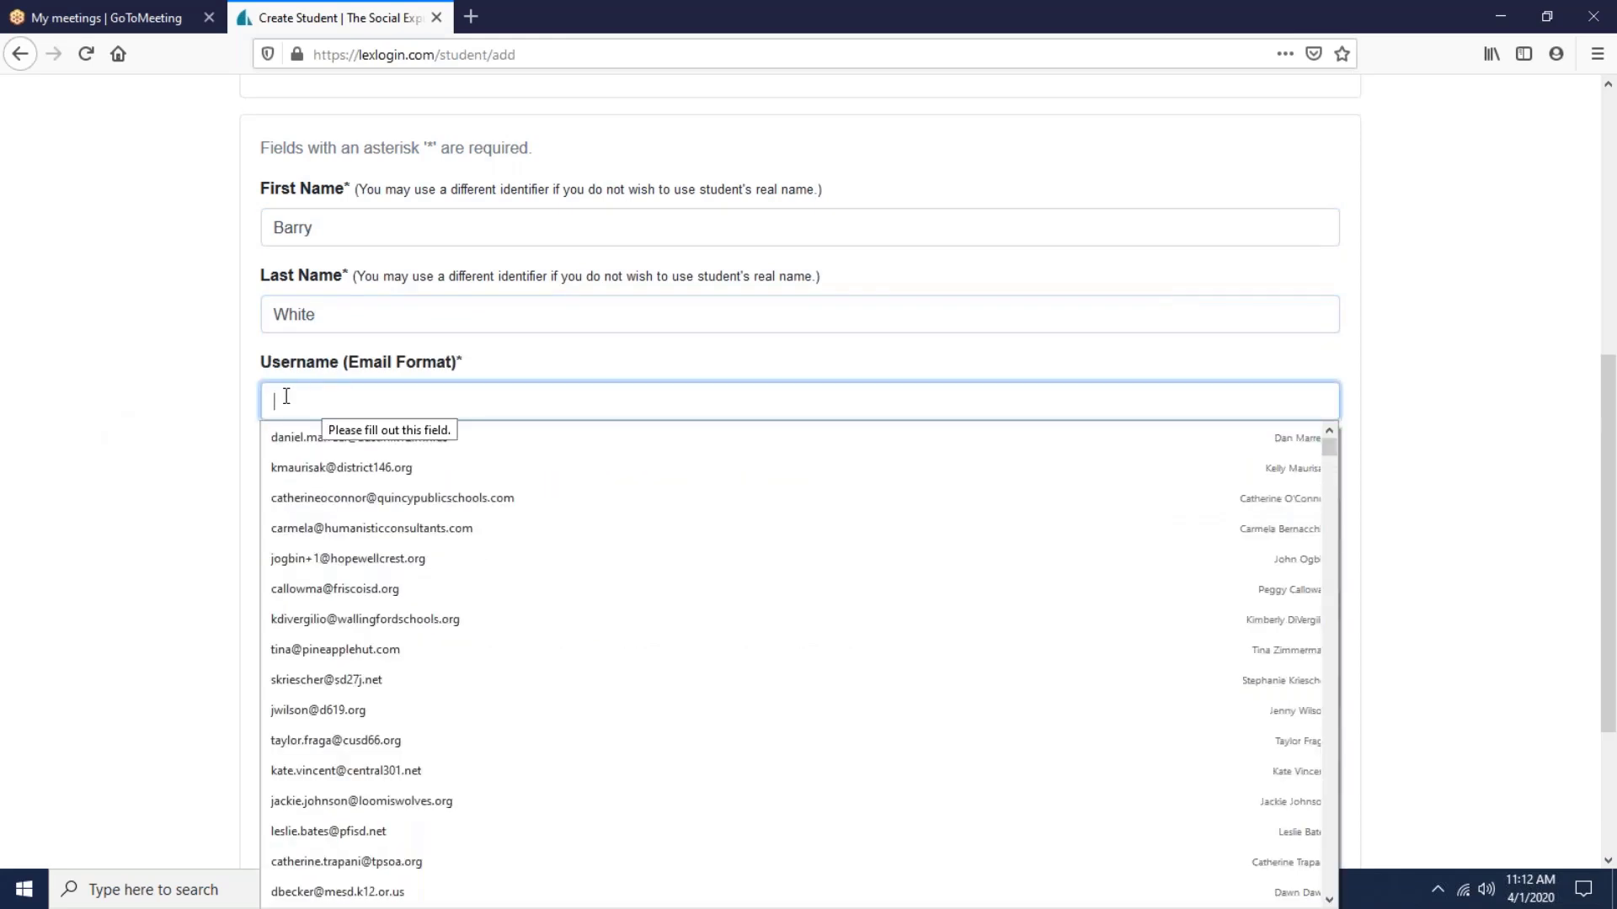
{"action": "left_click", "coordinate": [210, 421]}
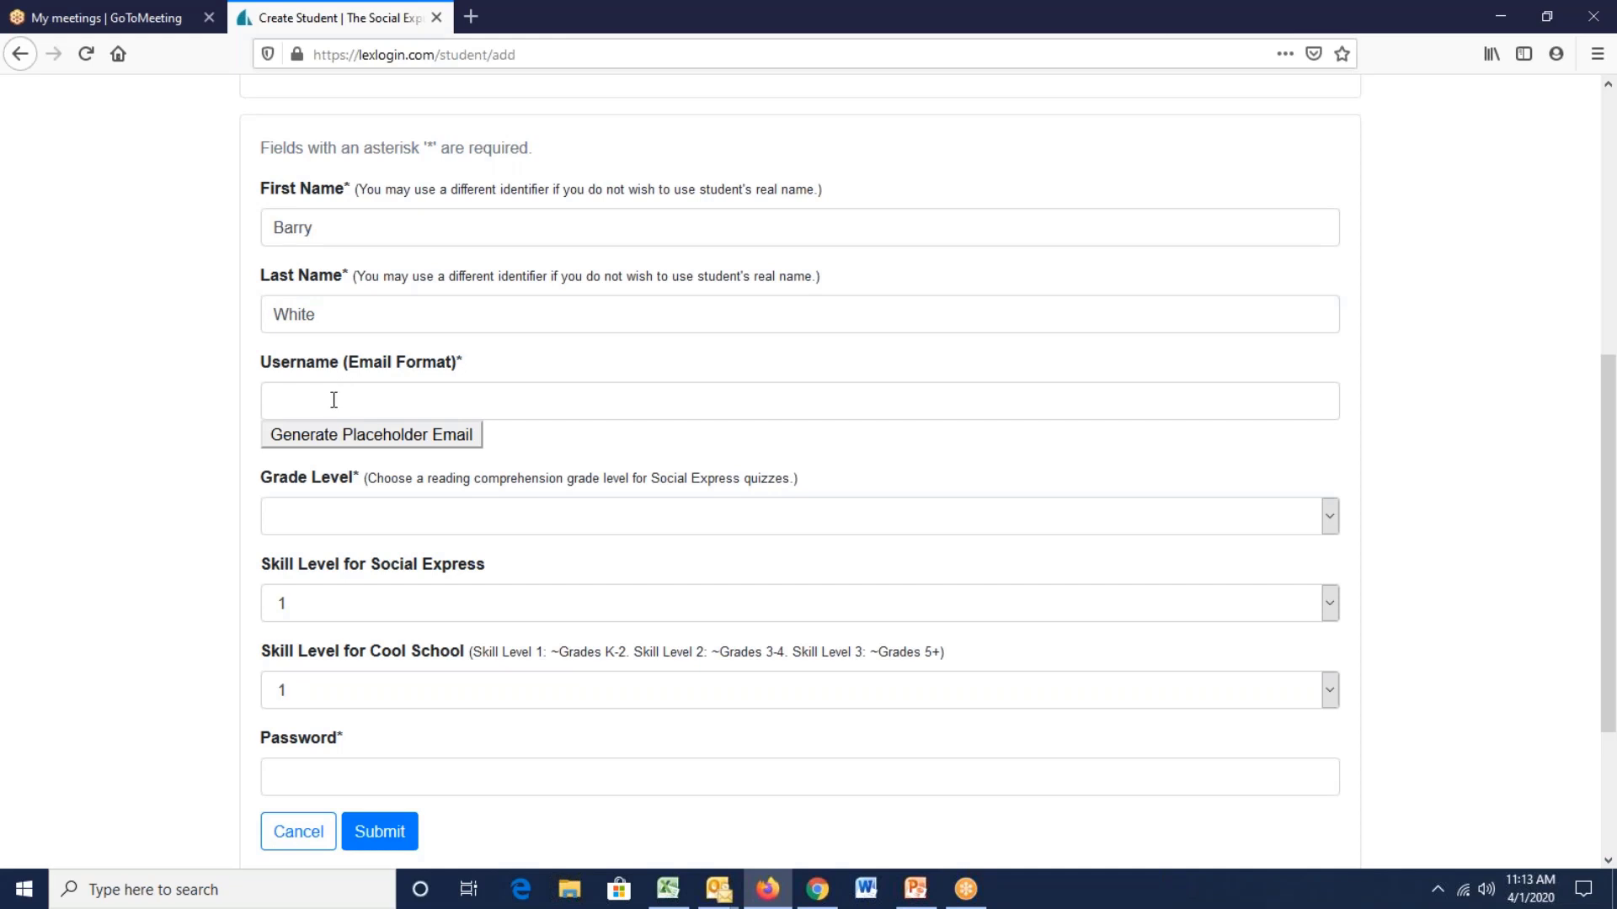
{"action": "left_click", "coordinate": [333, 447]}
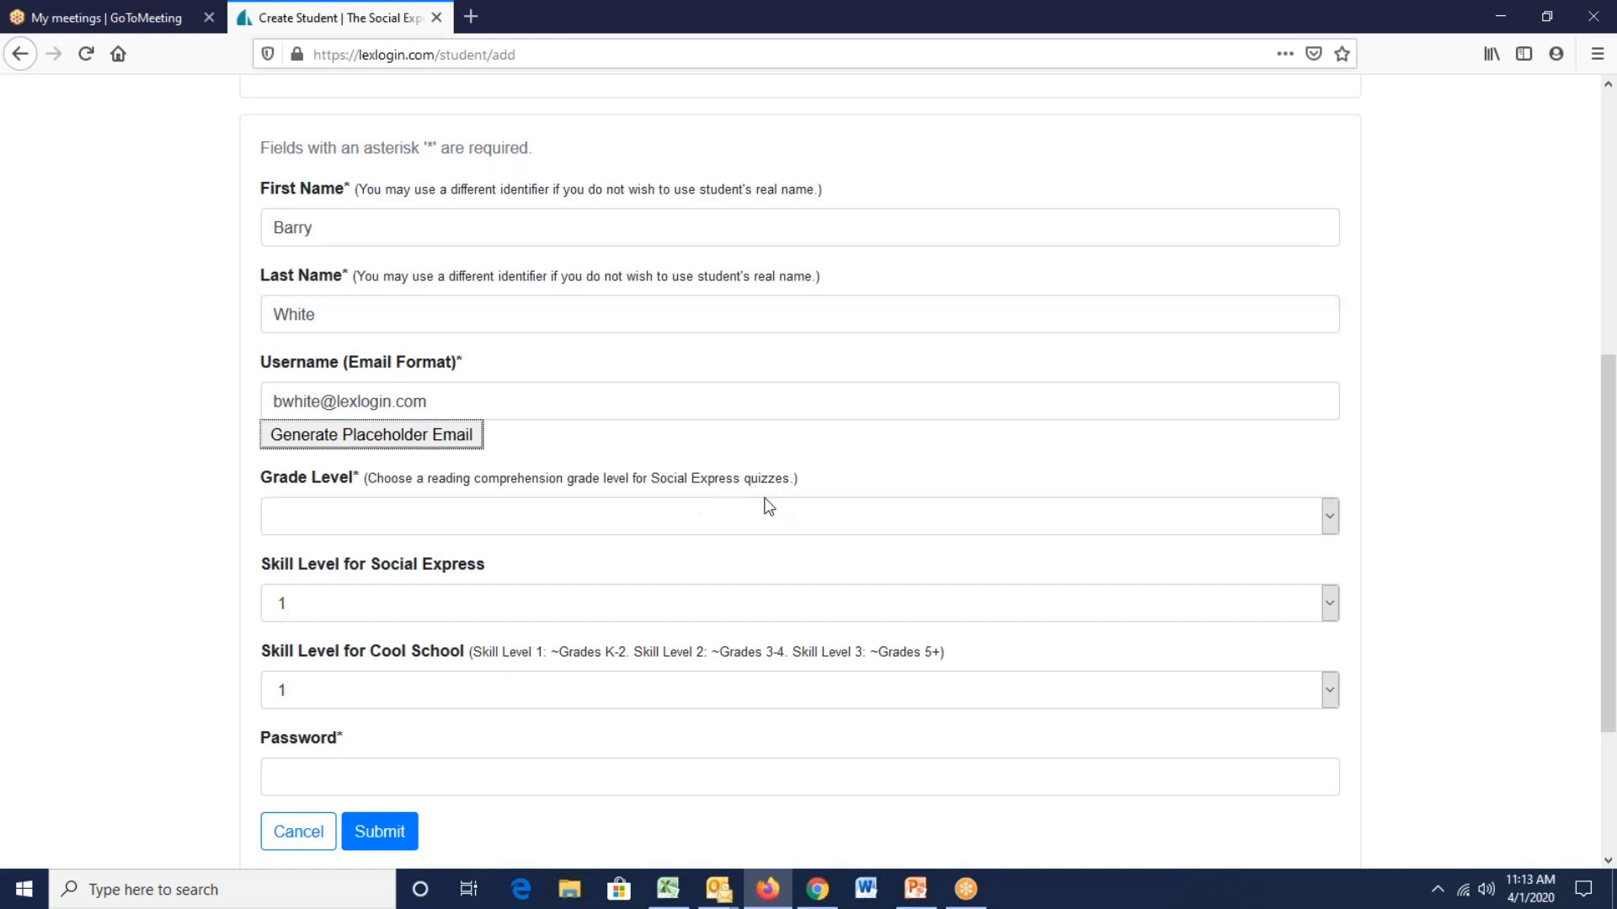
Step: Set the student's grade level to 12th and the Social Express skill level to 1
{"action": "left_click", "coordinate": [1332, 518]}
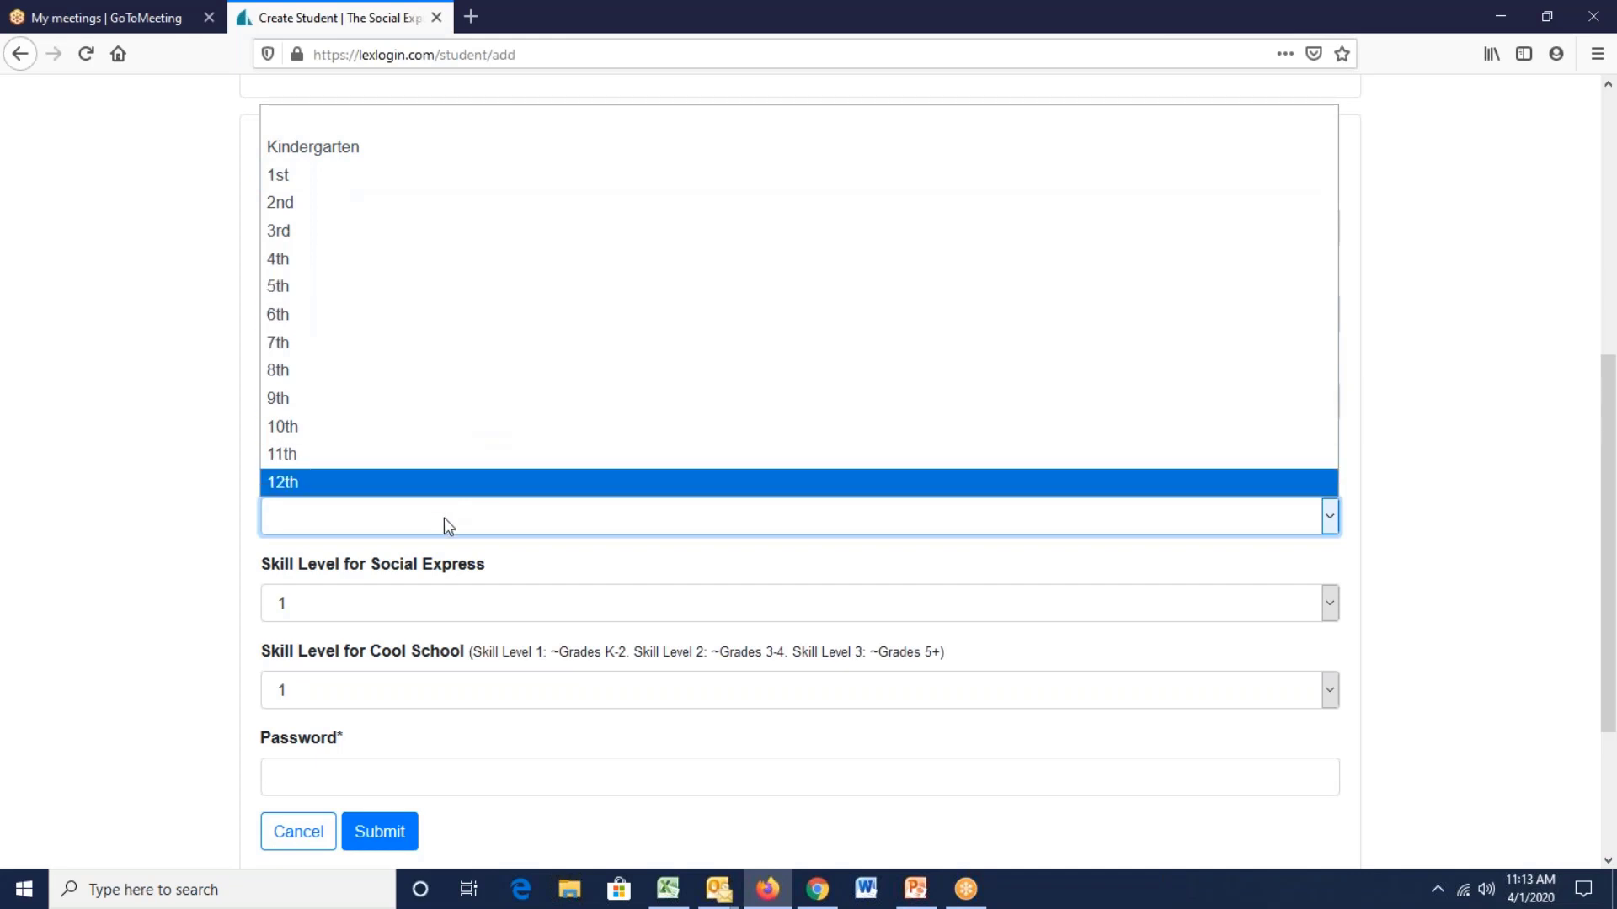
{"action": "left_click", "coordinate": [318, 482]}
{"action": "left_click", "coordinate": [374, 603]}
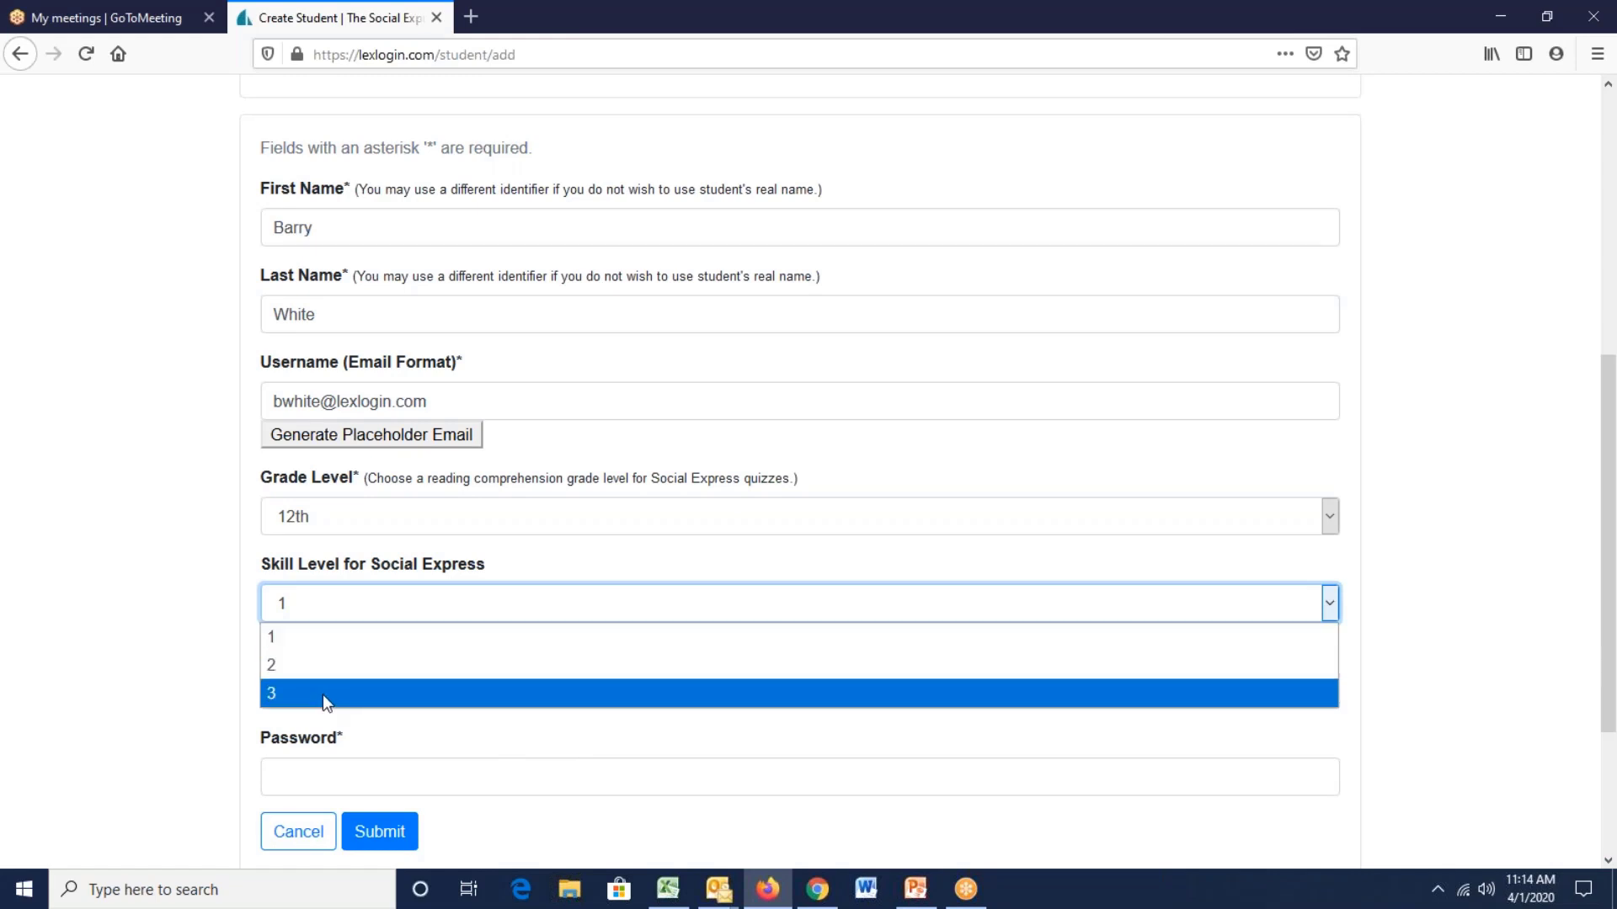
{"action": "left_click", "coordinate": [316, 640]}
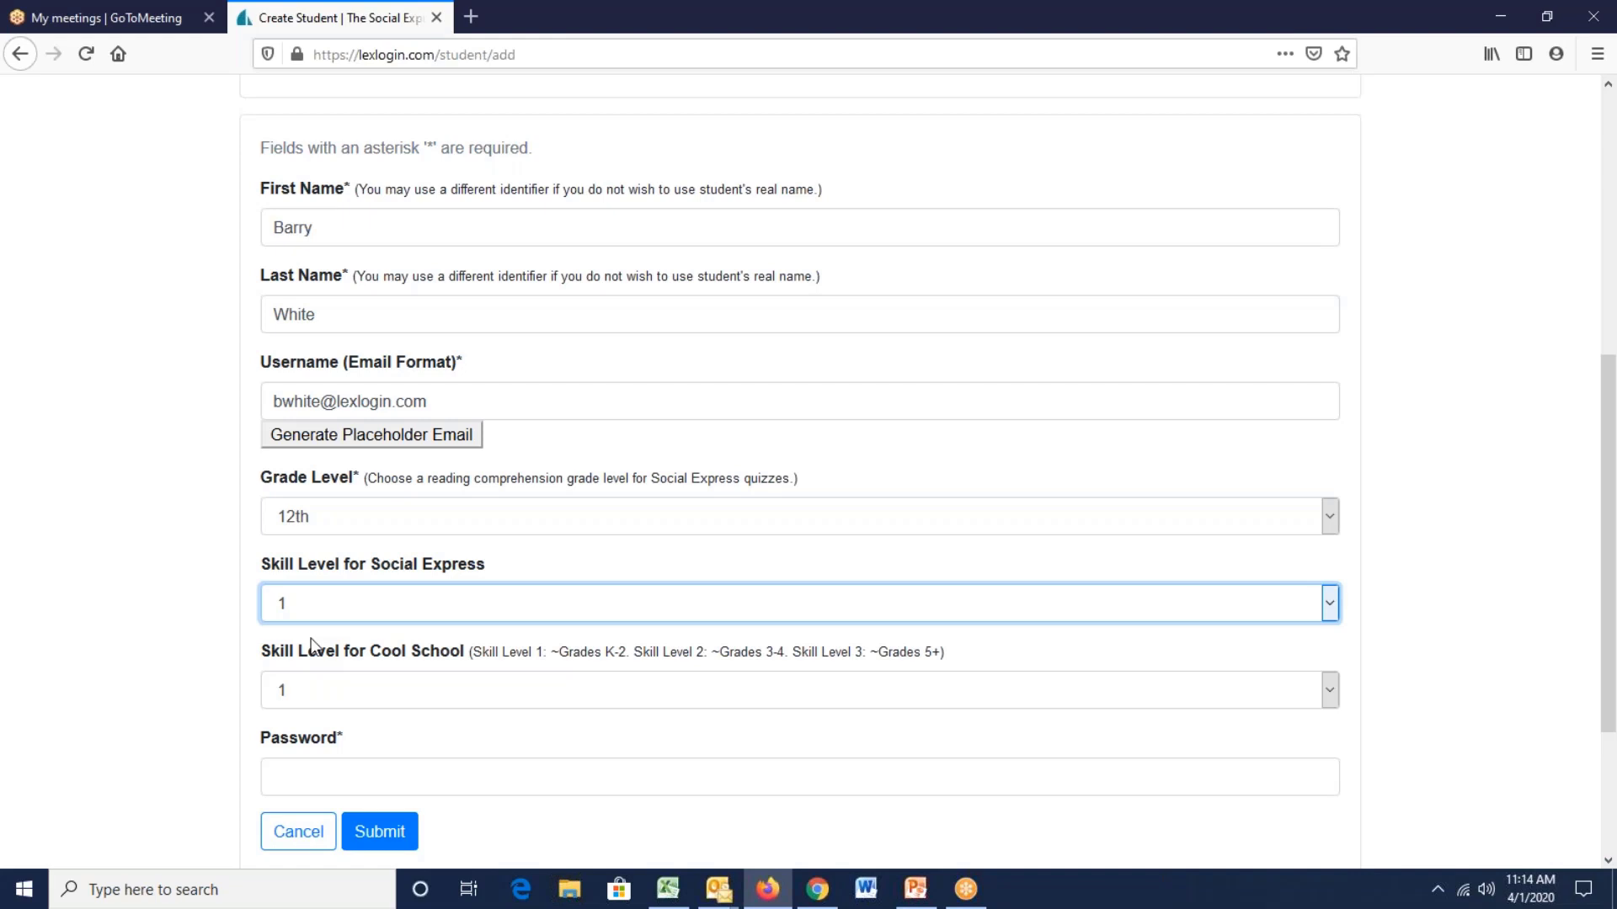
Step: Switch the Social Express skill level to 3, to 2, and back to 1
{"action": "left_click", "coordinate": [1329, 605]}
{"action": "left_click", "coordinate": [693, 692]}
{"action": "left_click", "coordinate": [1330, 611]}
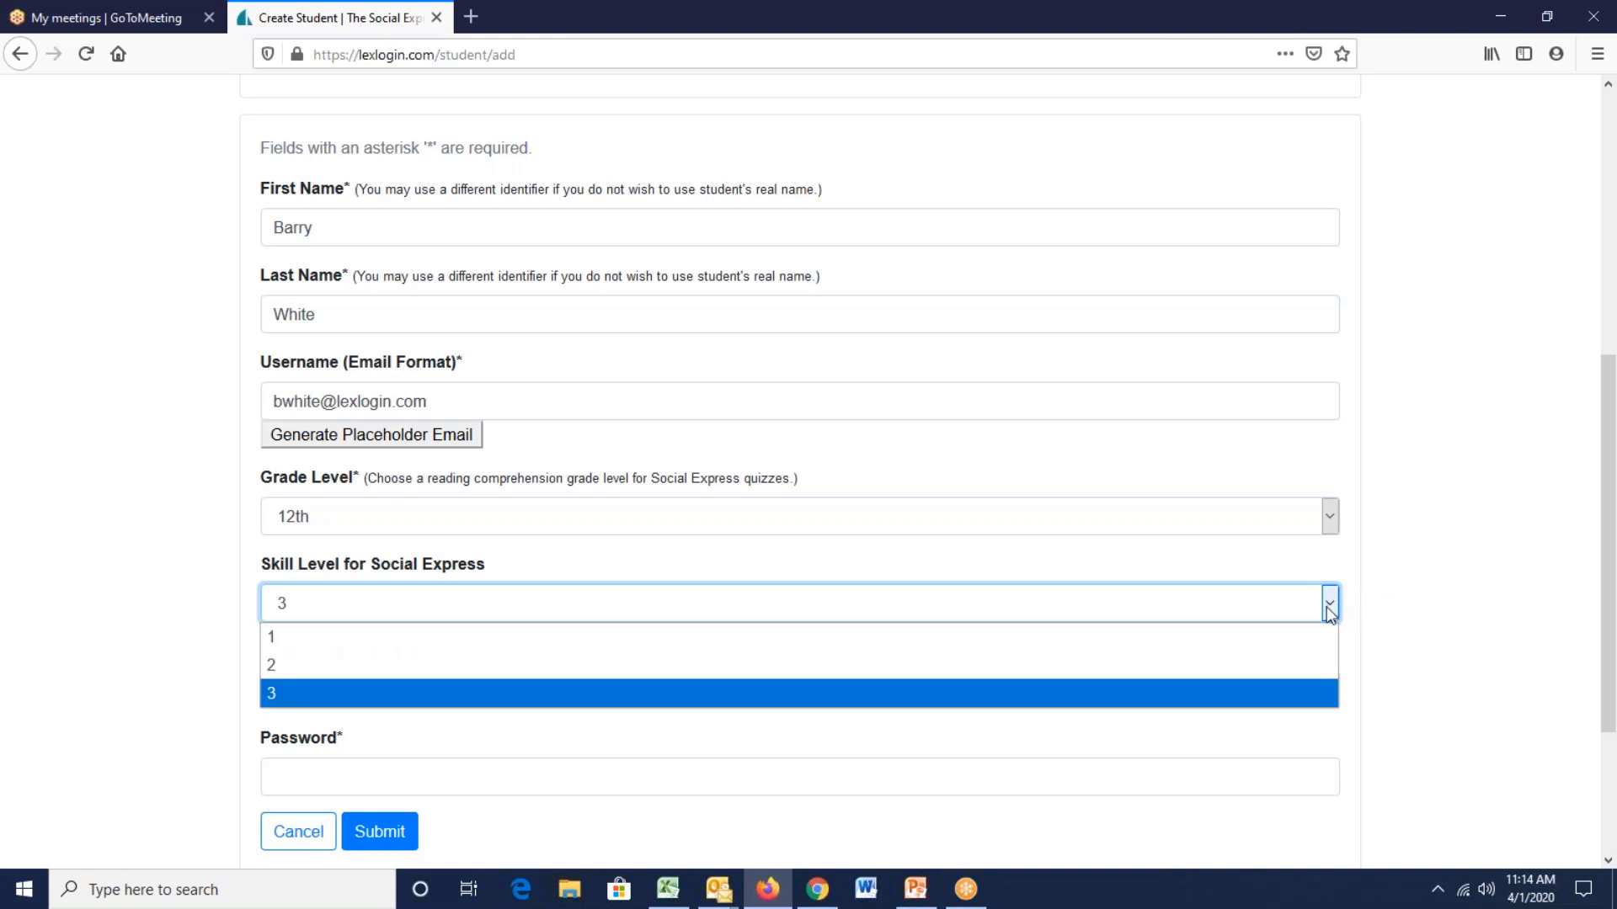
{"action": "left_click", "coordinate": [1131, 661]}
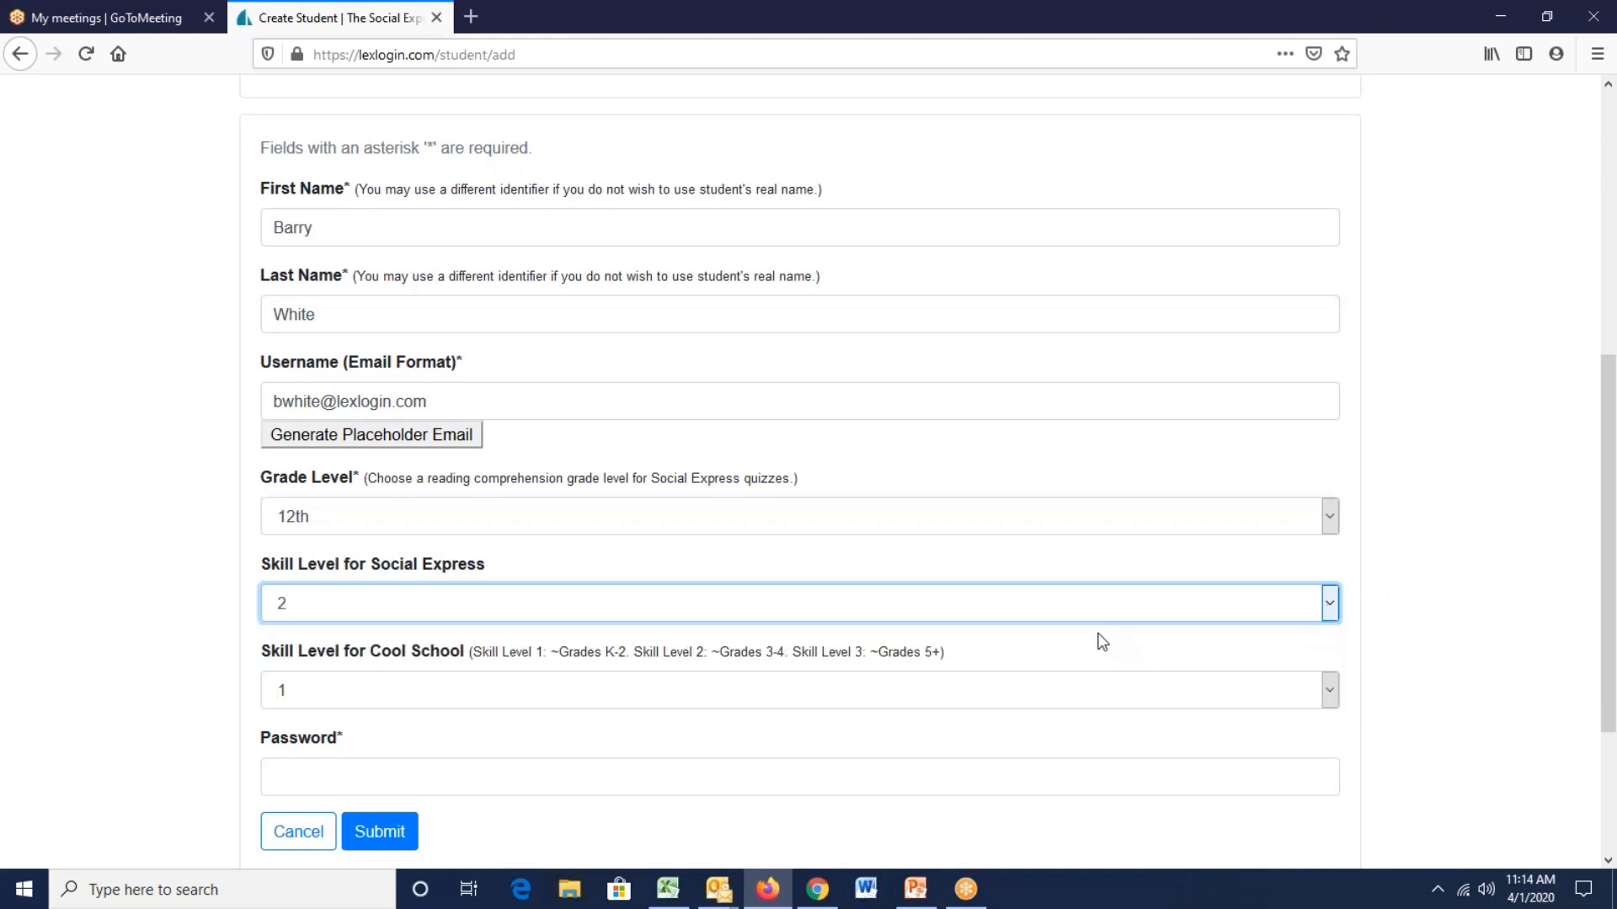
{"action": "left_click", "coordinate": [1330, 602]}
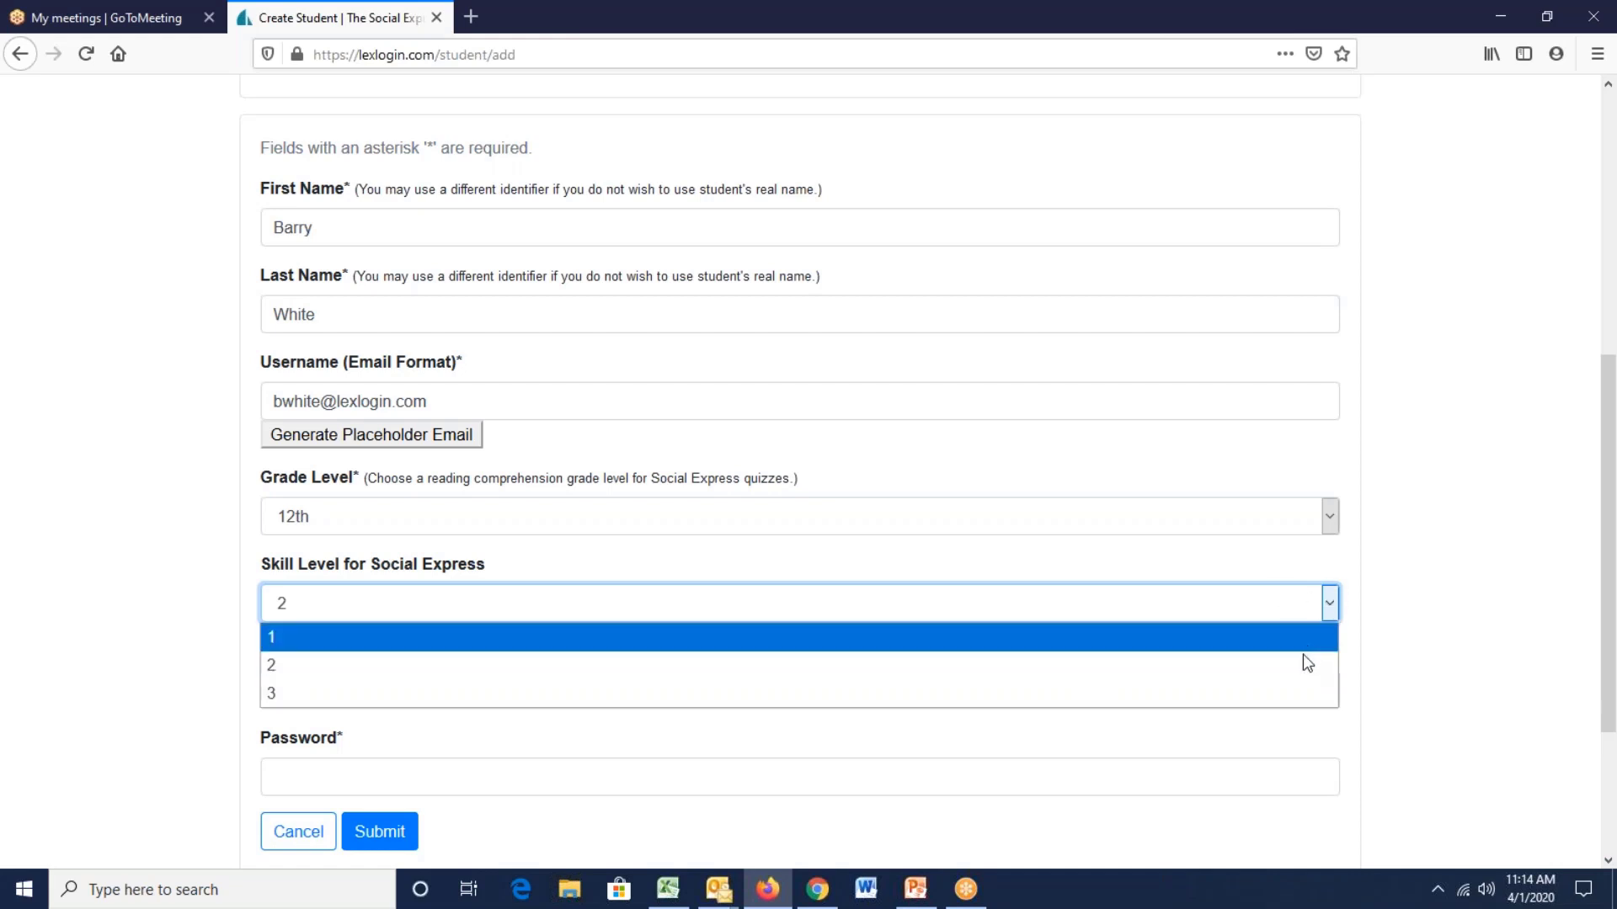
{"action": "left_click", "coordinate": [1236, 633]}
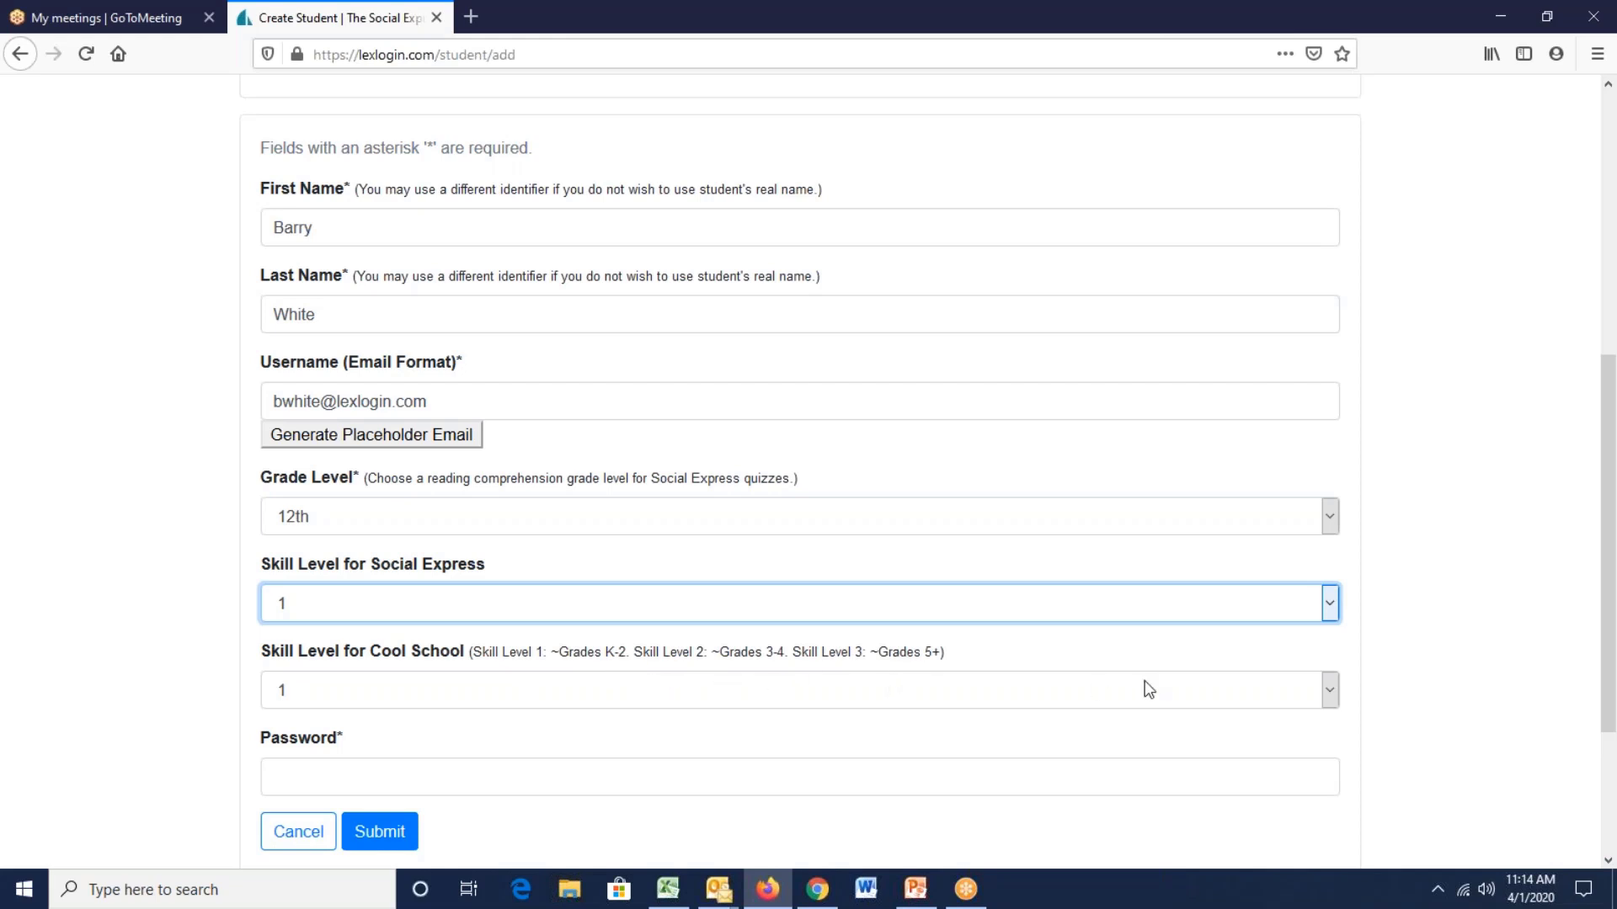
Step: Set the student's Cool School skill level to 1
{"action": "left_click", "coordinate": [1329, 690]}
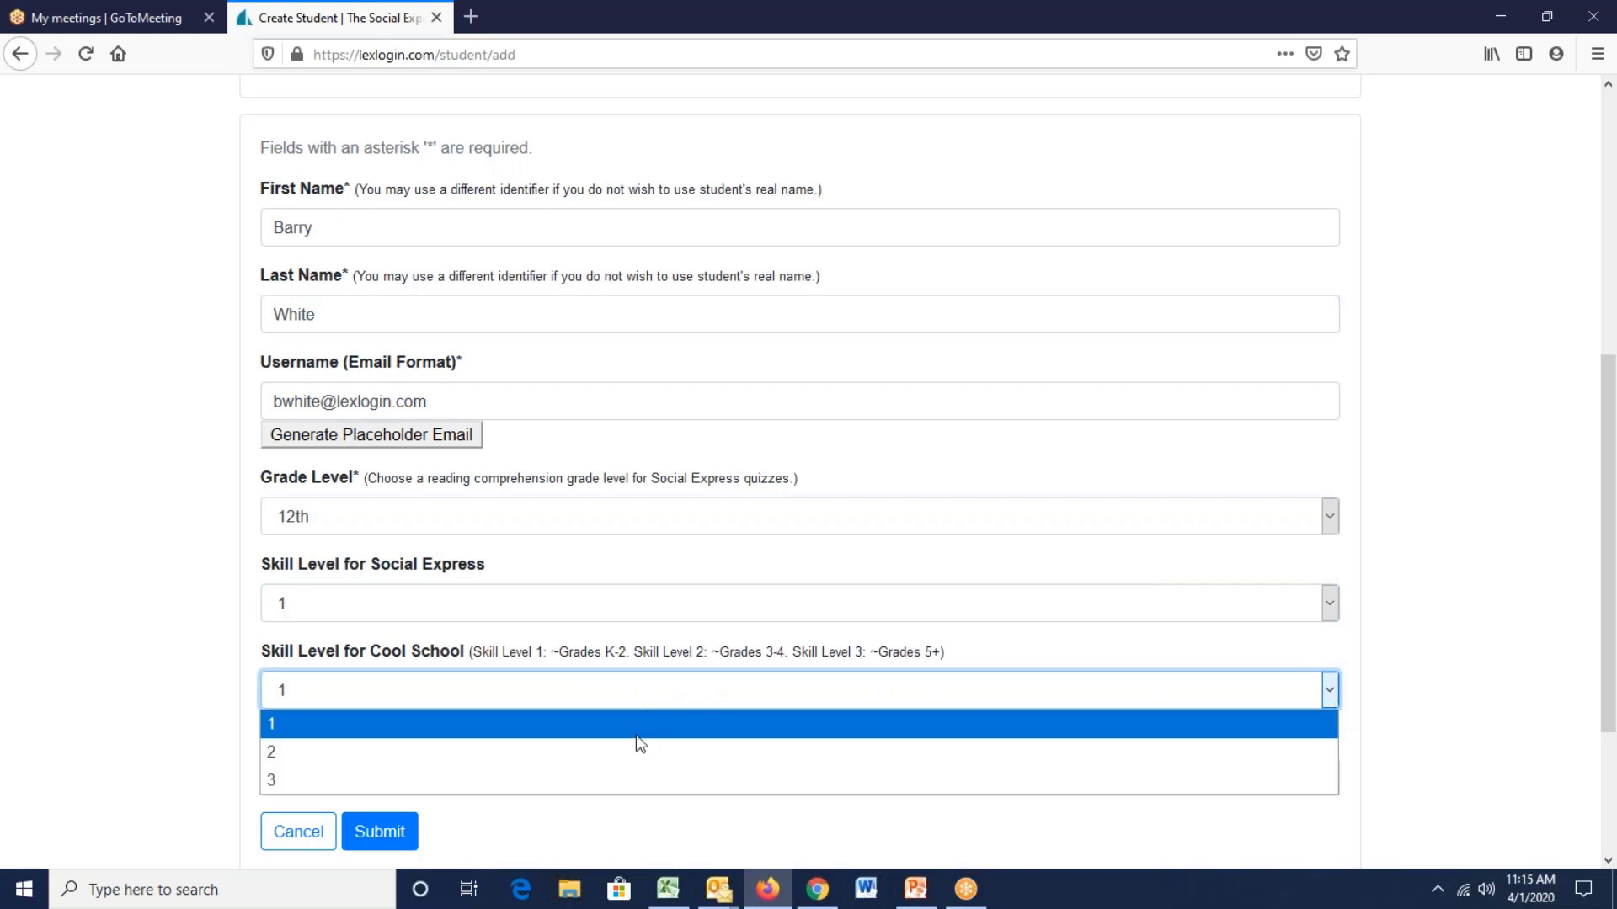
{"action": "left_click", "coordinate": [613, 737]}
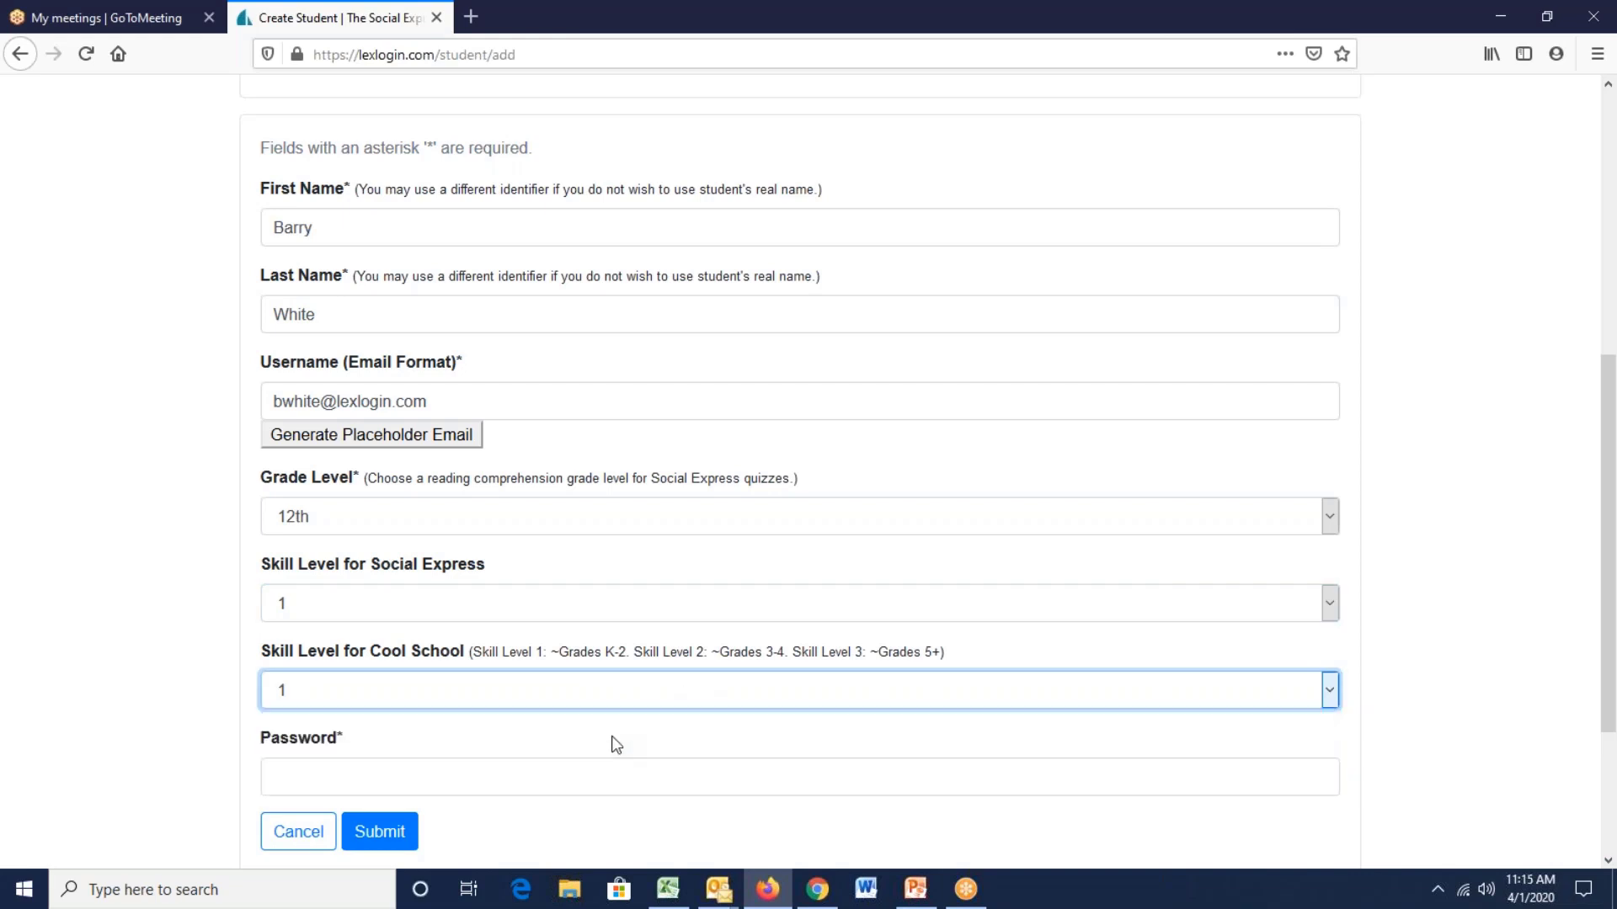
{"action": "left_click", "coordinate": [445, 773]}
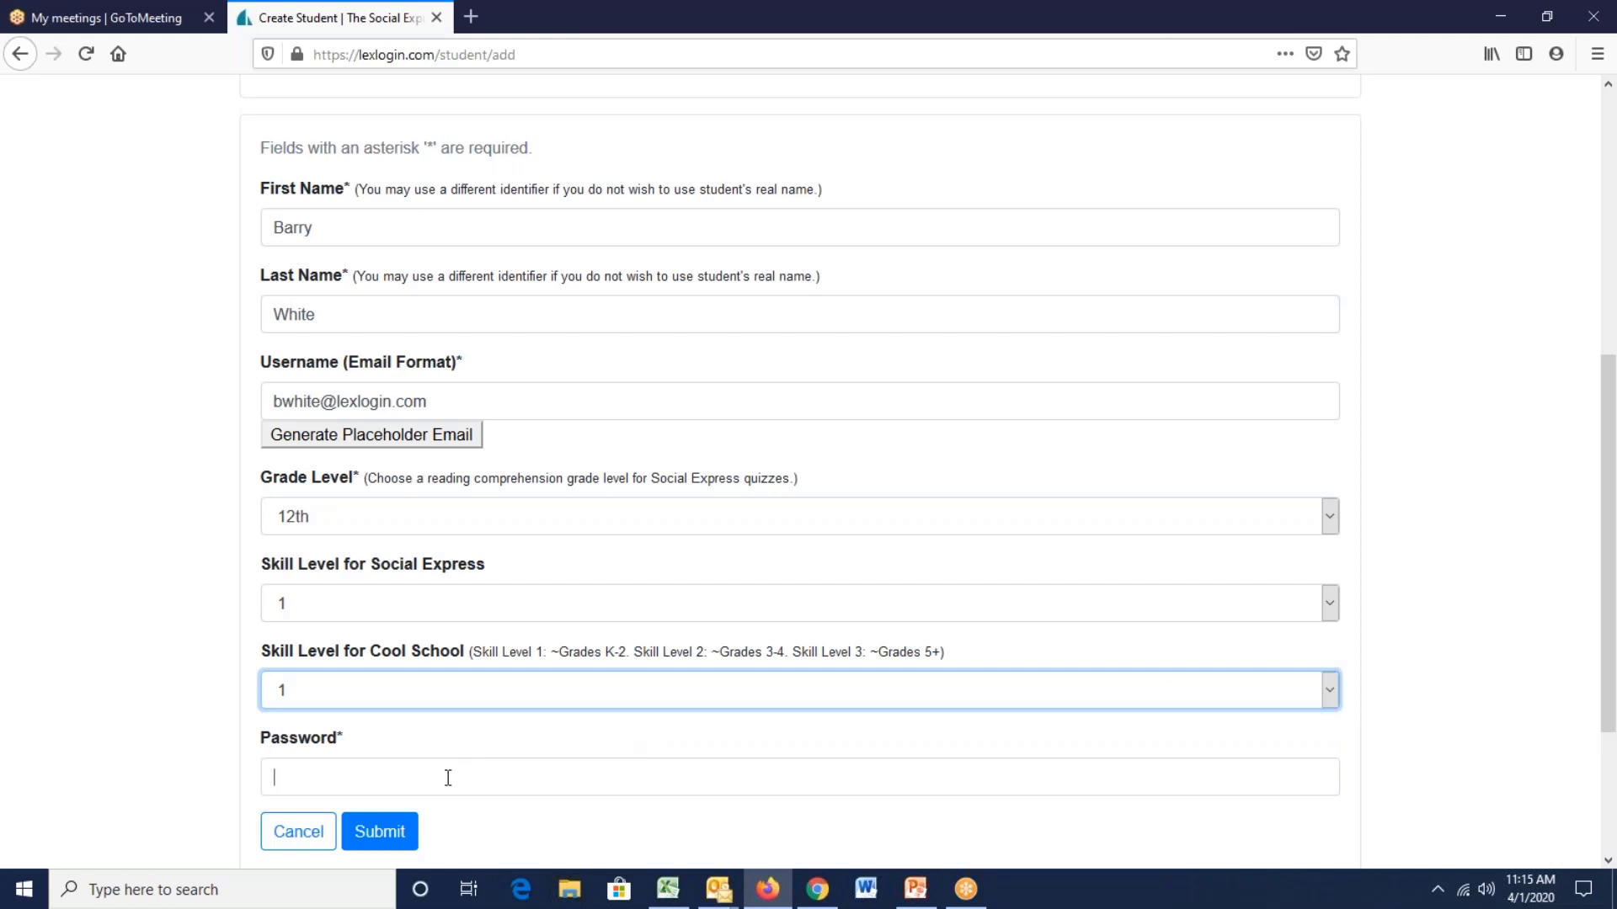
{"action": "left_click", "coordinate": [200, 693]}
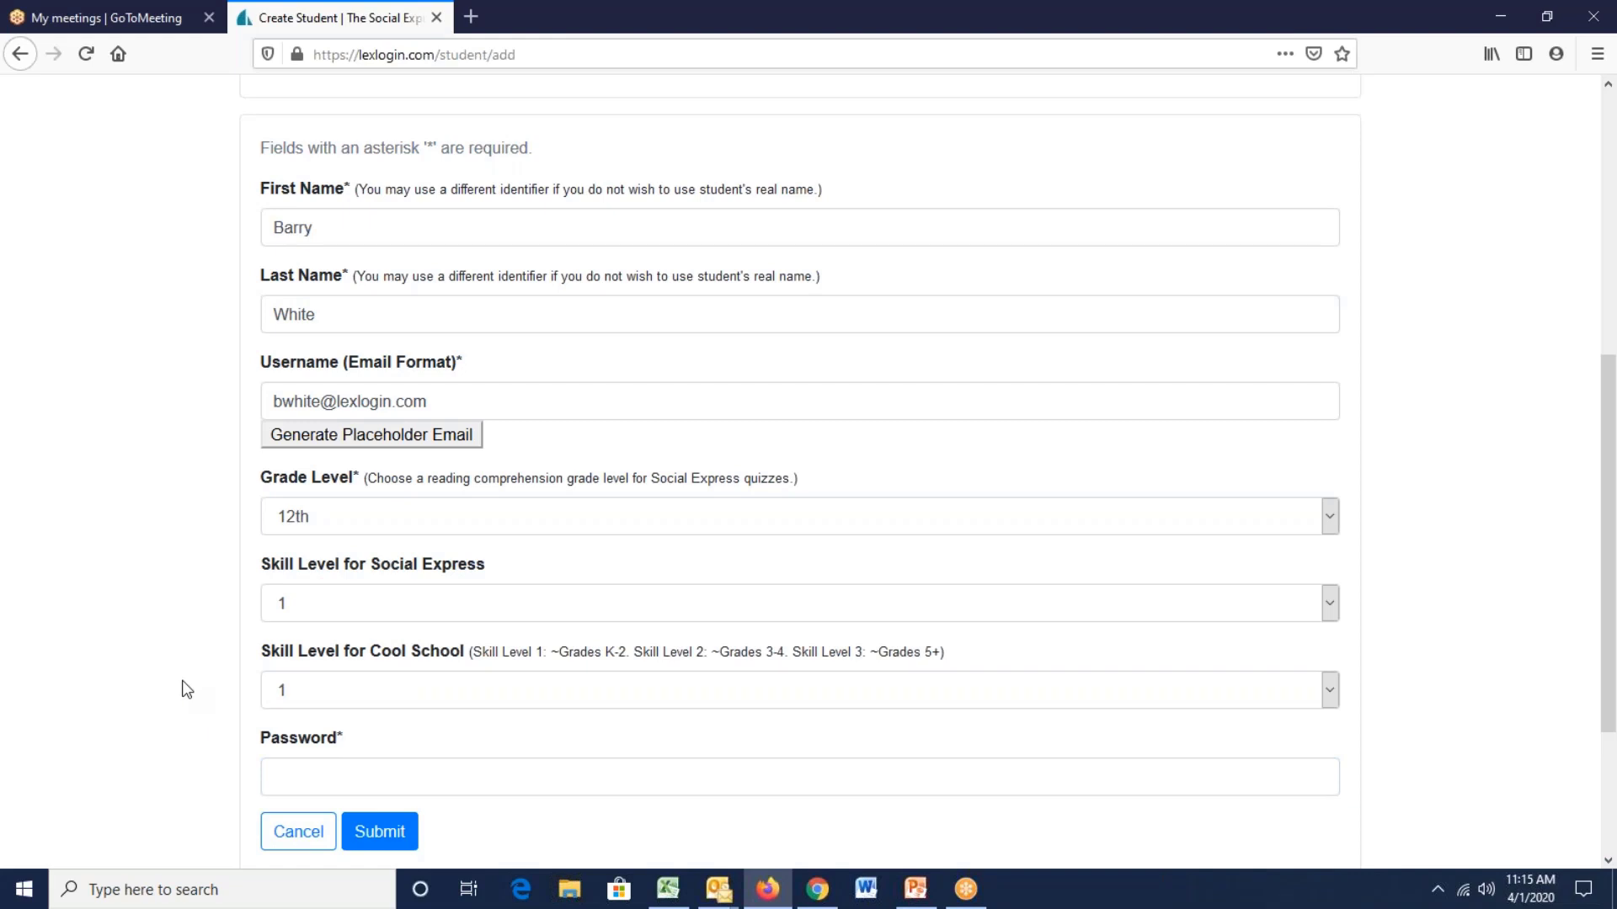
Step: Enter the new student's password and submit the Add Student form
{"action": "left_click", "coordinate": [334, 769]}
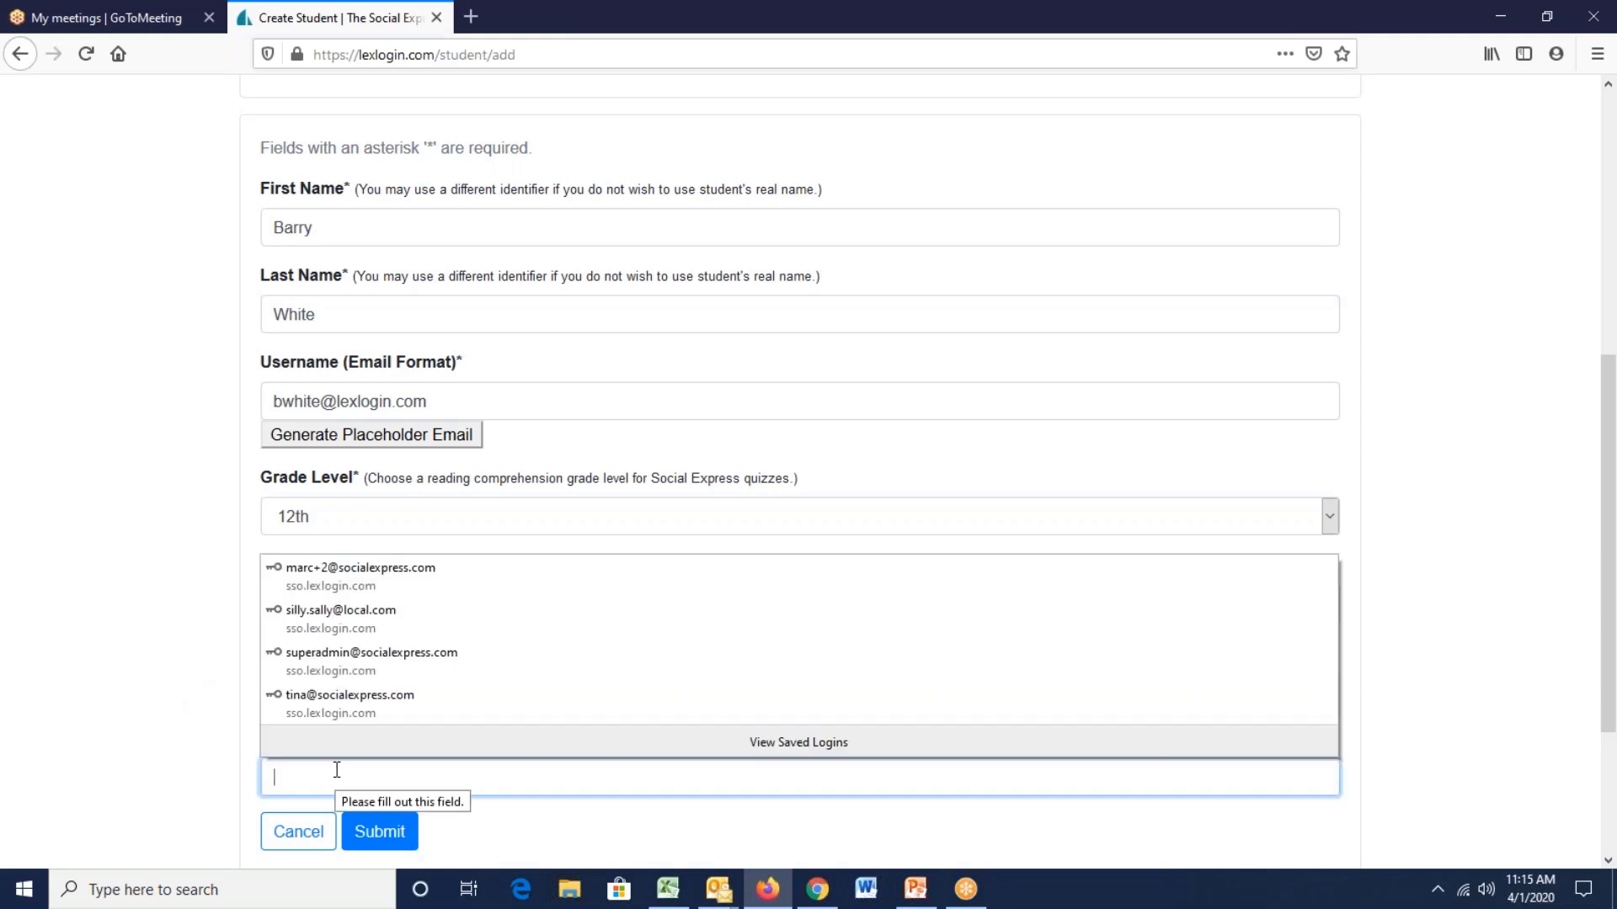
{"action": "type", "text": "*****"}
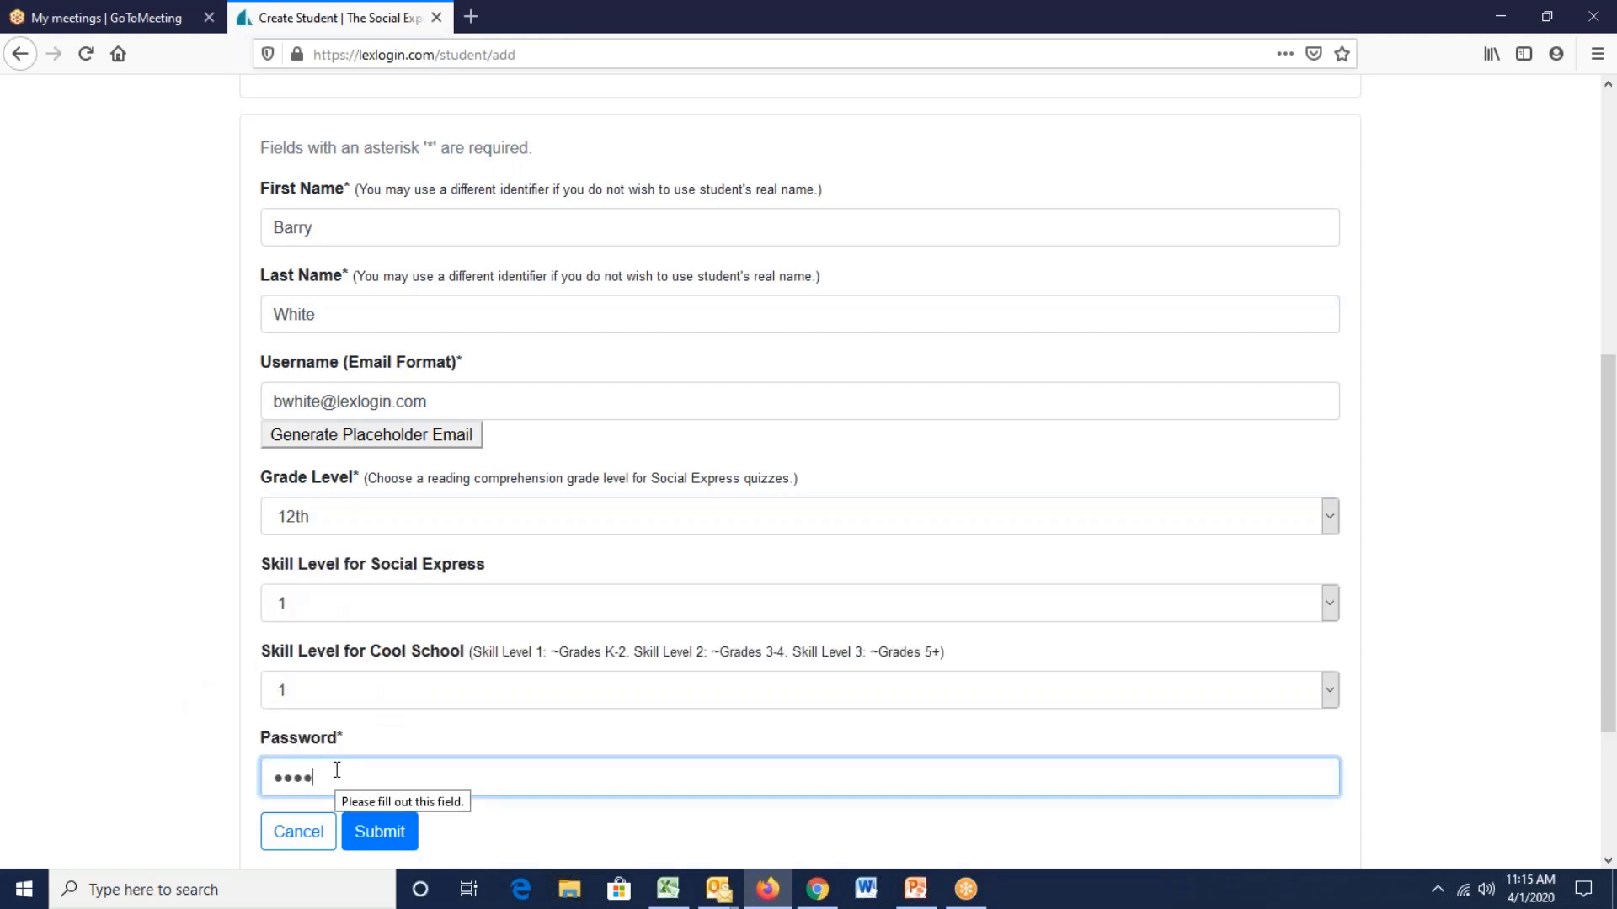
{"action": "type", "text": "**"}
{"action": "key", "text": "BackSpace"}
{"action": "key", "text": "BackSpace"}
{"action": "key", "text": "BackSpace"}
{"action": "key", "text": "BackSpace"}
{"action": "key", "text": "BackSpace"}
{"action": "key", "text": "BackSpace"}
{"action": "key", "text": "BackSpace"}
{"action": "type", "text": "**********"}
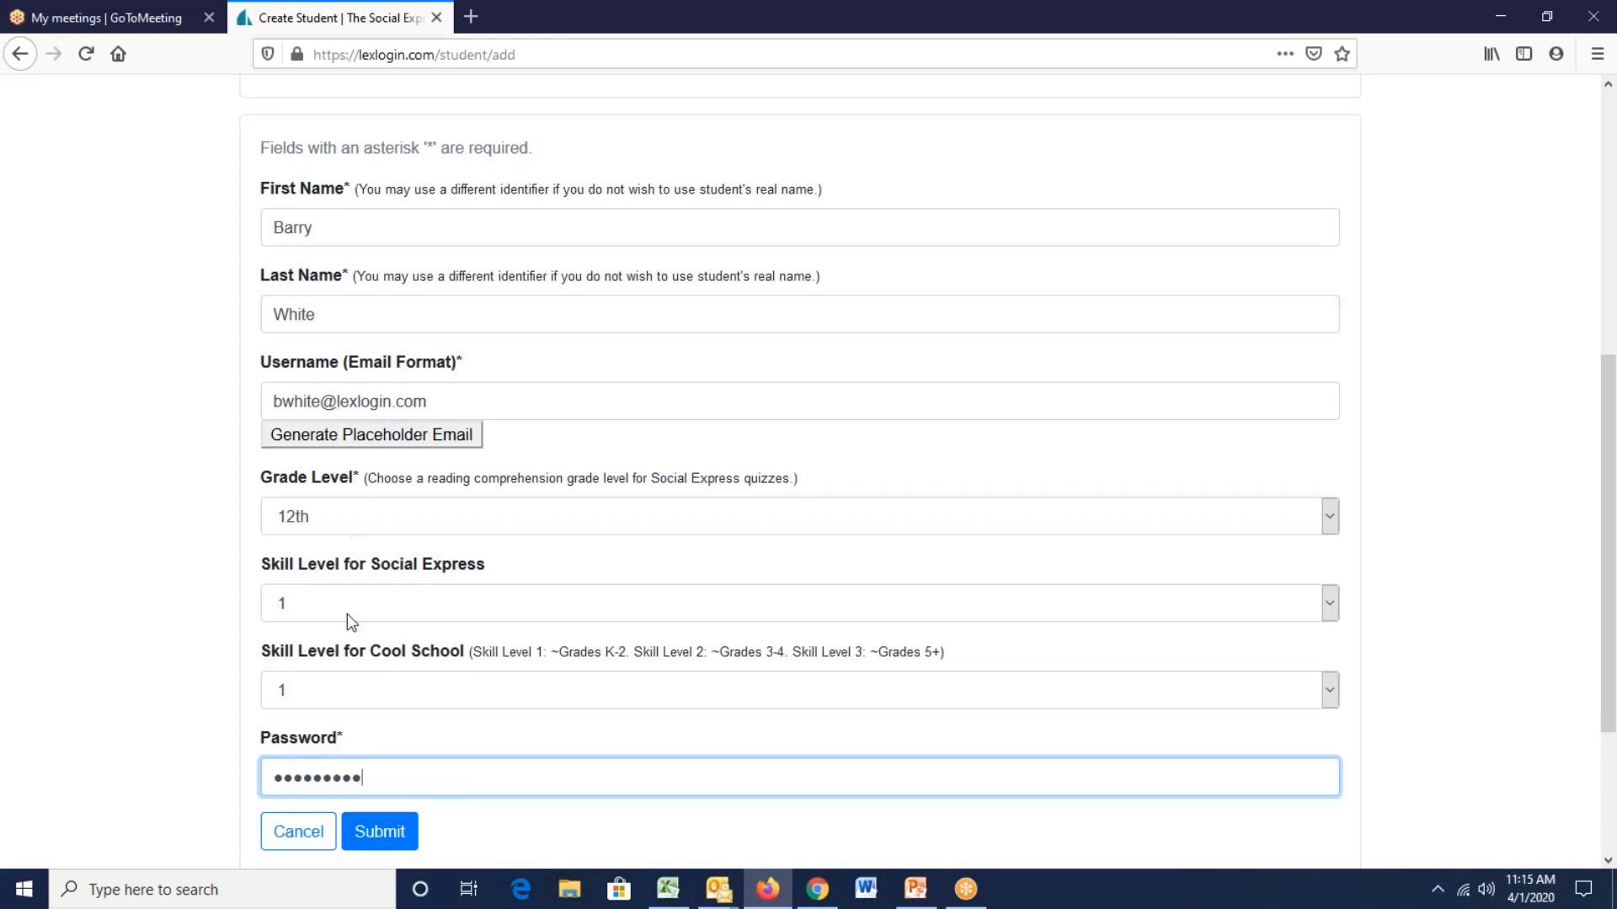
{"action": "left_click", "coordinate": [371, 834]}
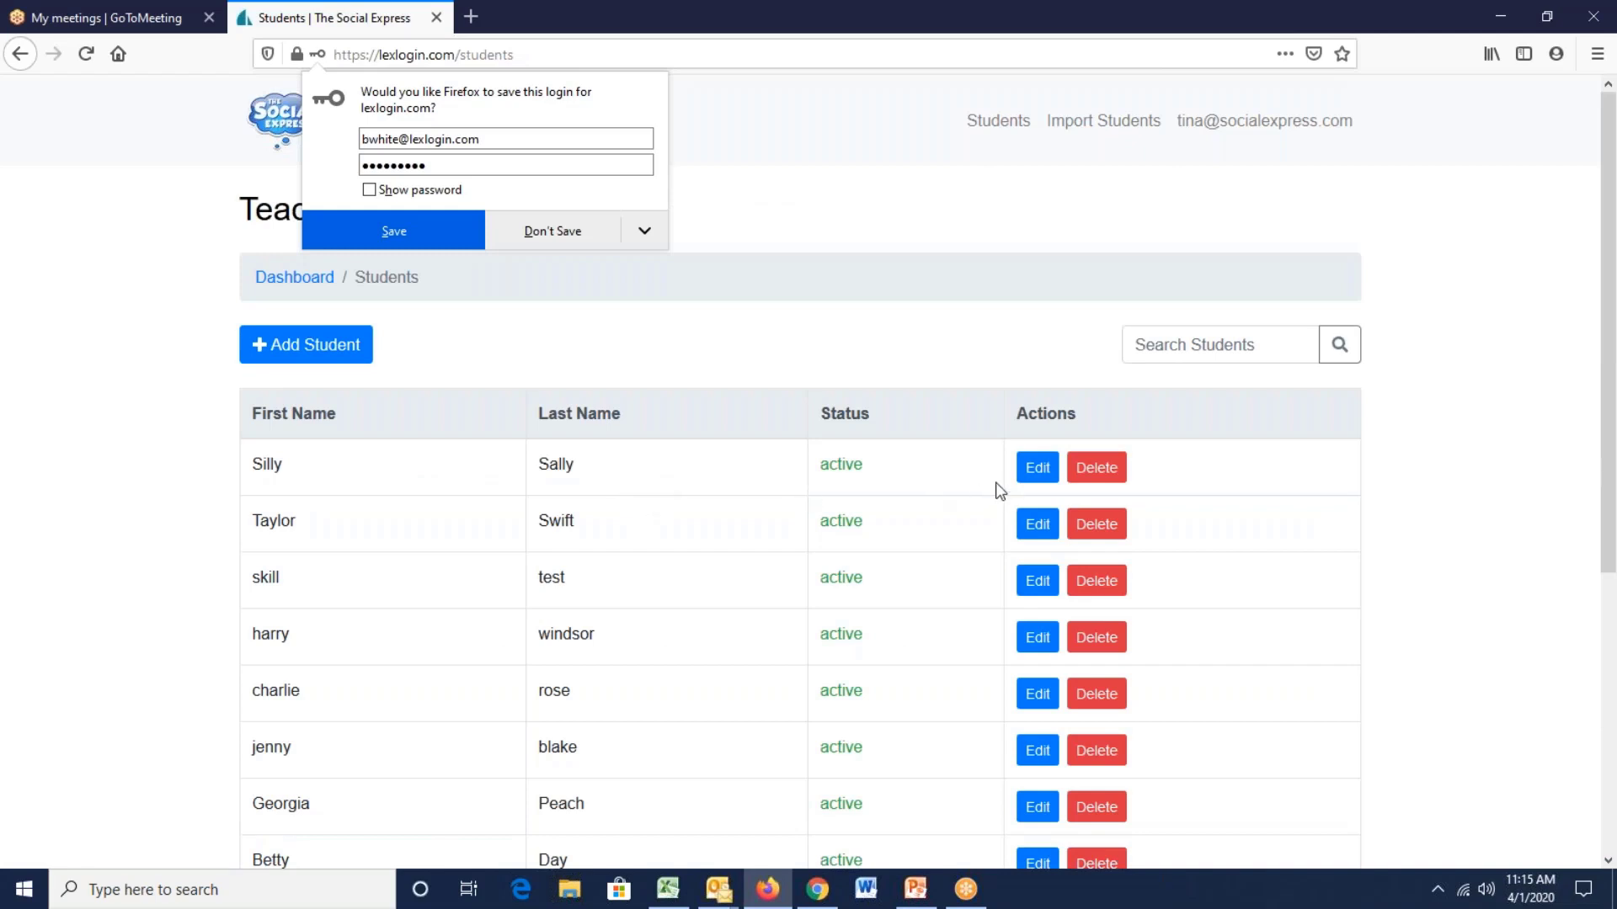
Step: Open the first listed student's record for editing and review the program access, skill level, new password and status options
{"action": "left_click", "coordinate": [1039, 471]}
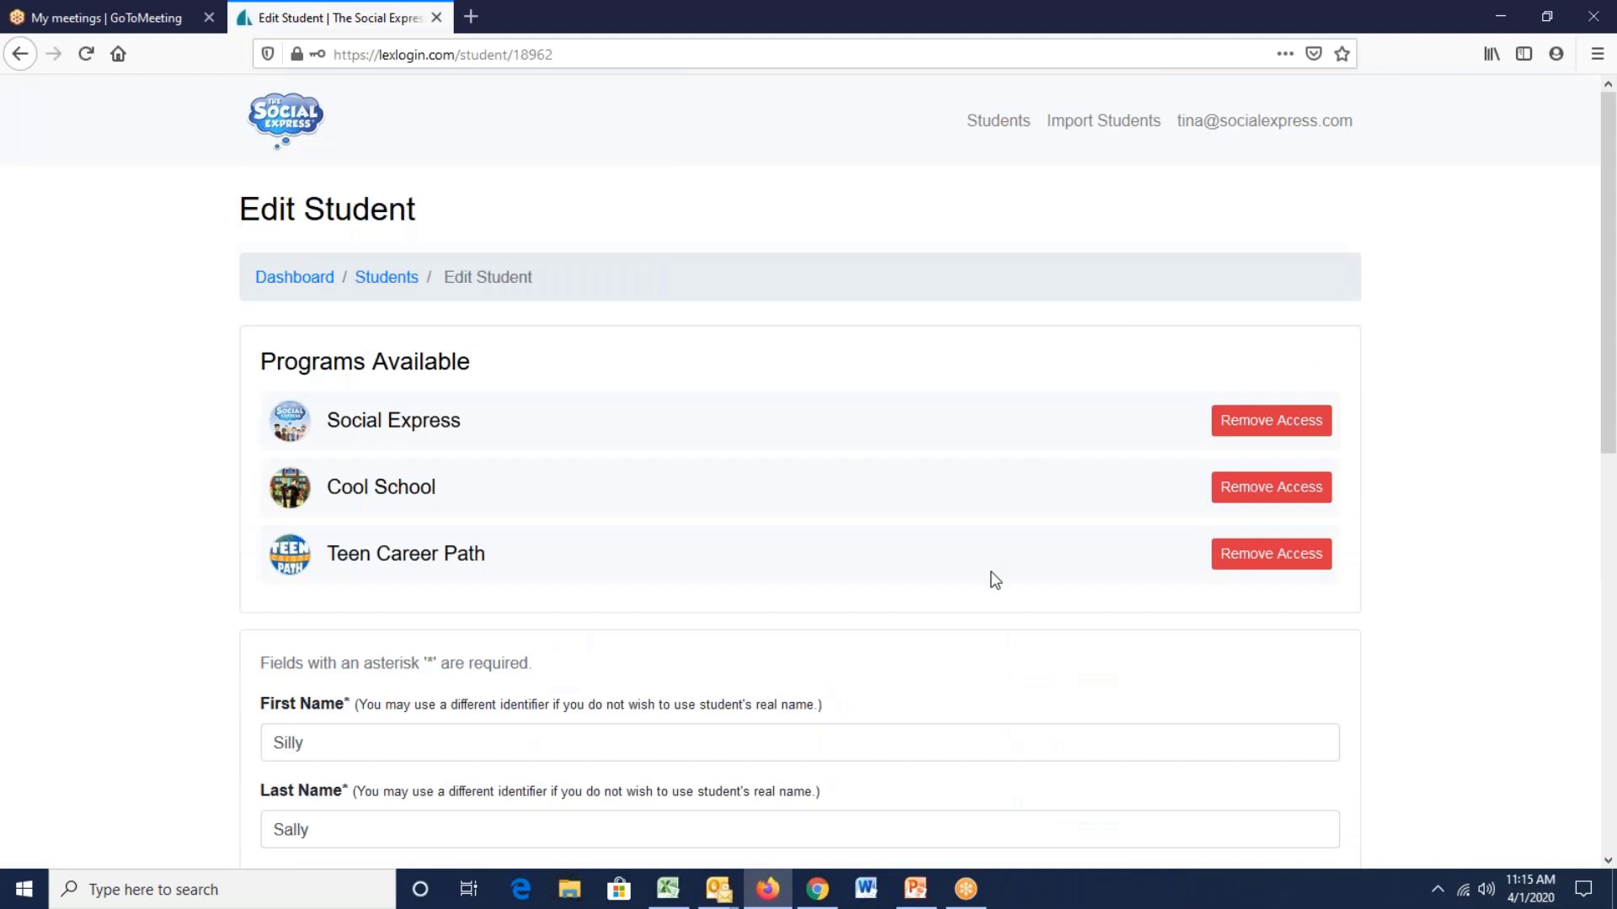
{"action": "scroll", "coordinate": [990, 571], "scroll_direction": "down", "scroll_amount": 6}
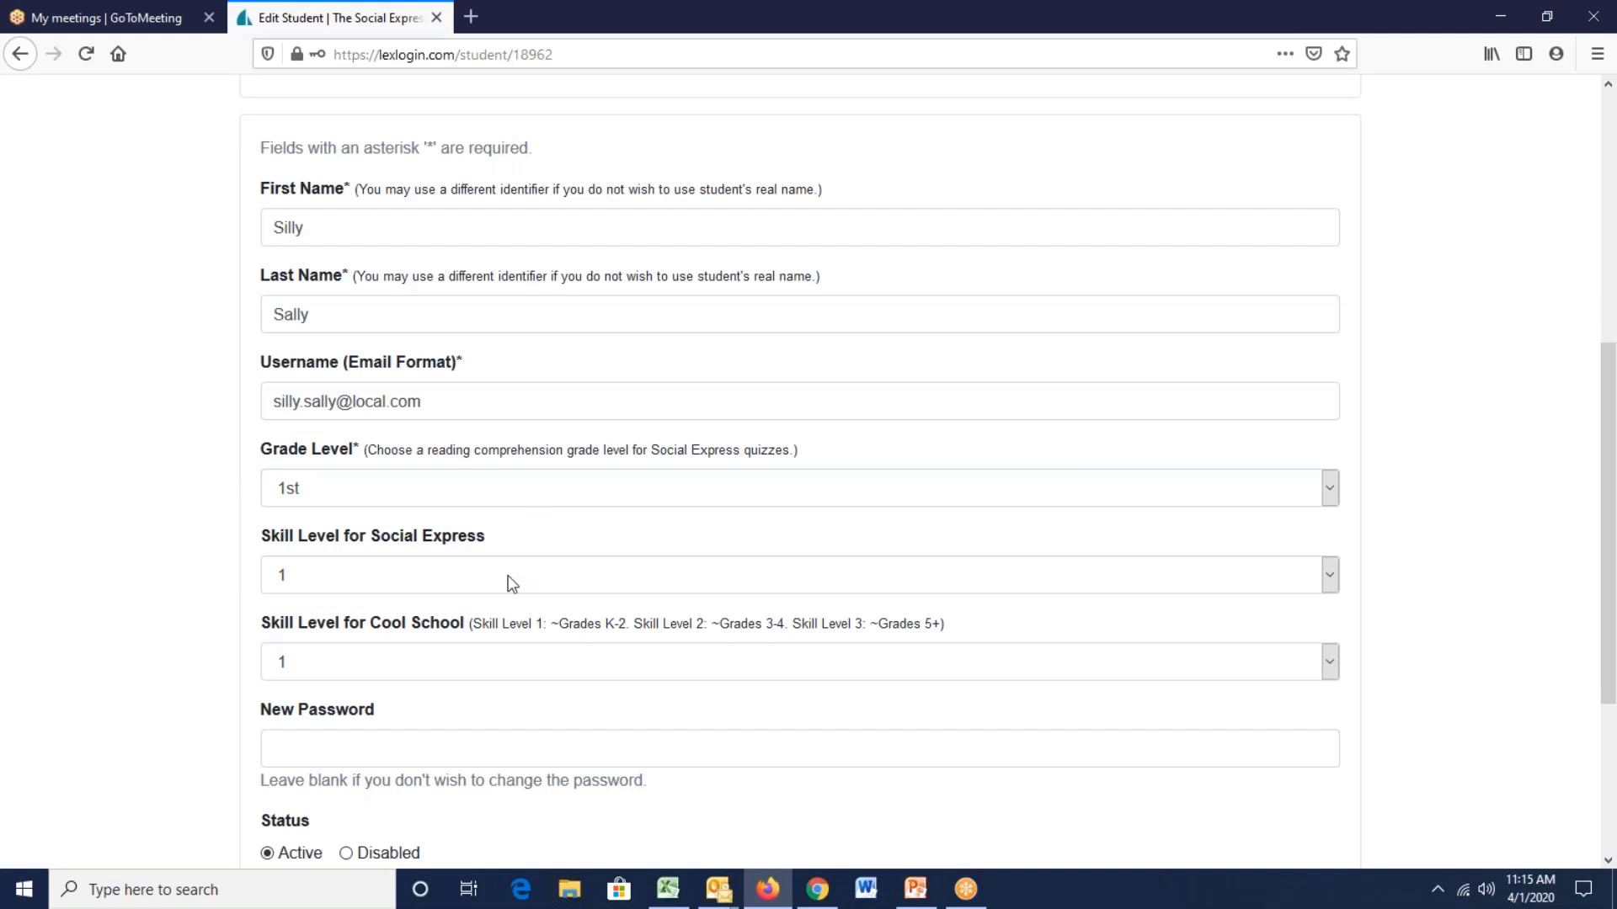
{"action": "scroll", "coordinate": [509, 578], "scroll_direction": "down", "scroll_amount": 2}
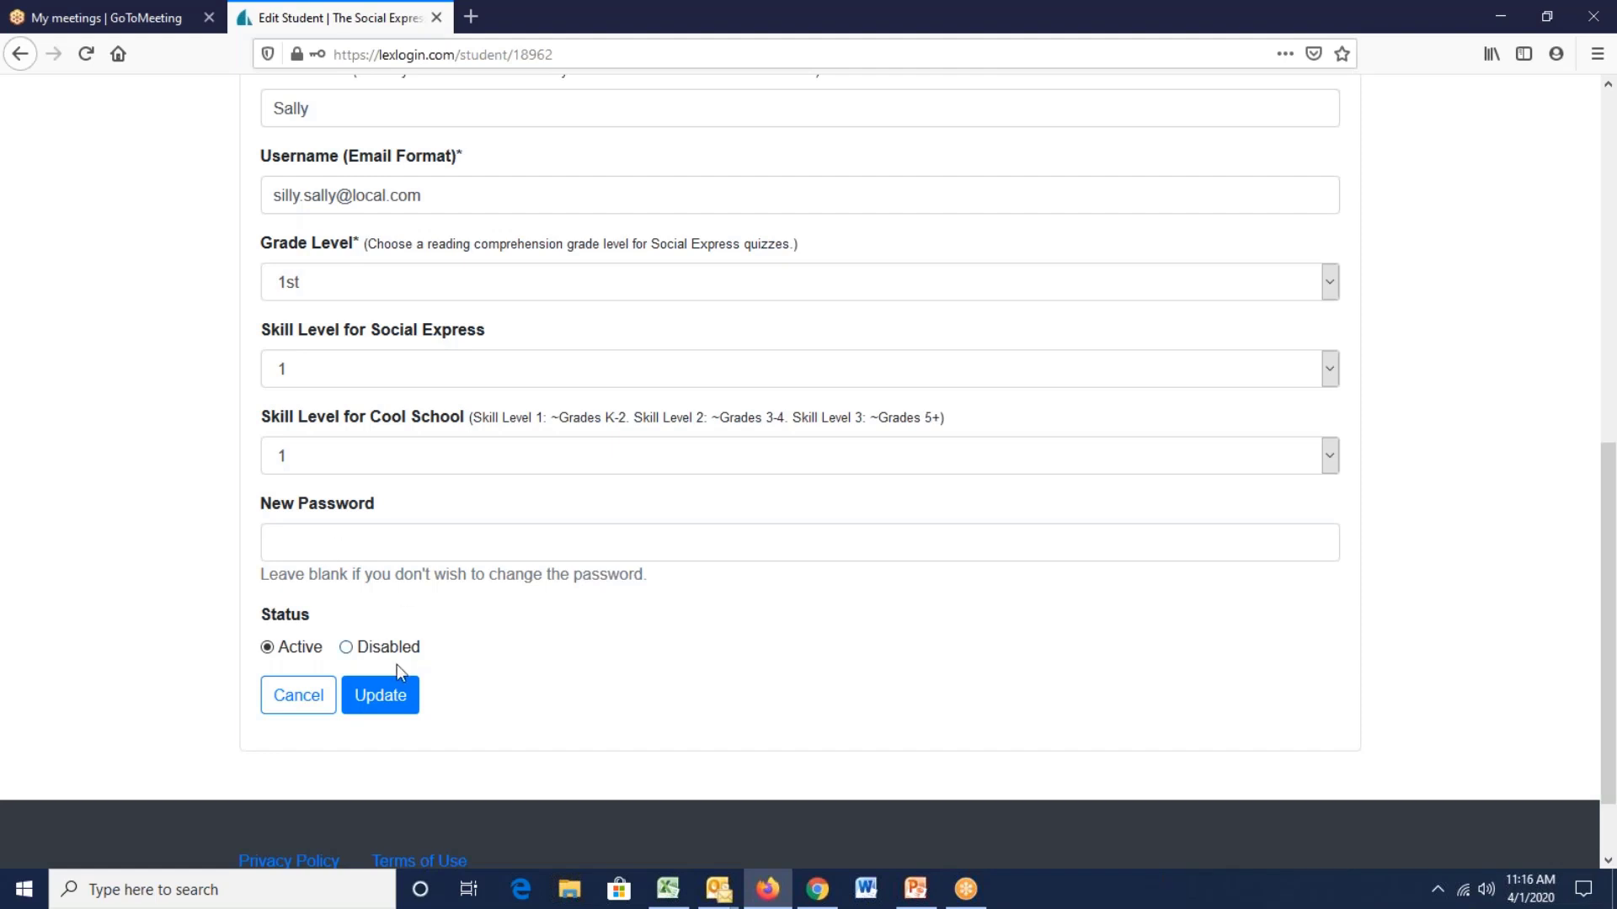
{"action": "scroll", "coordinate": [690, 640], "scroll_direction": "up", "scroll_amount": 1}
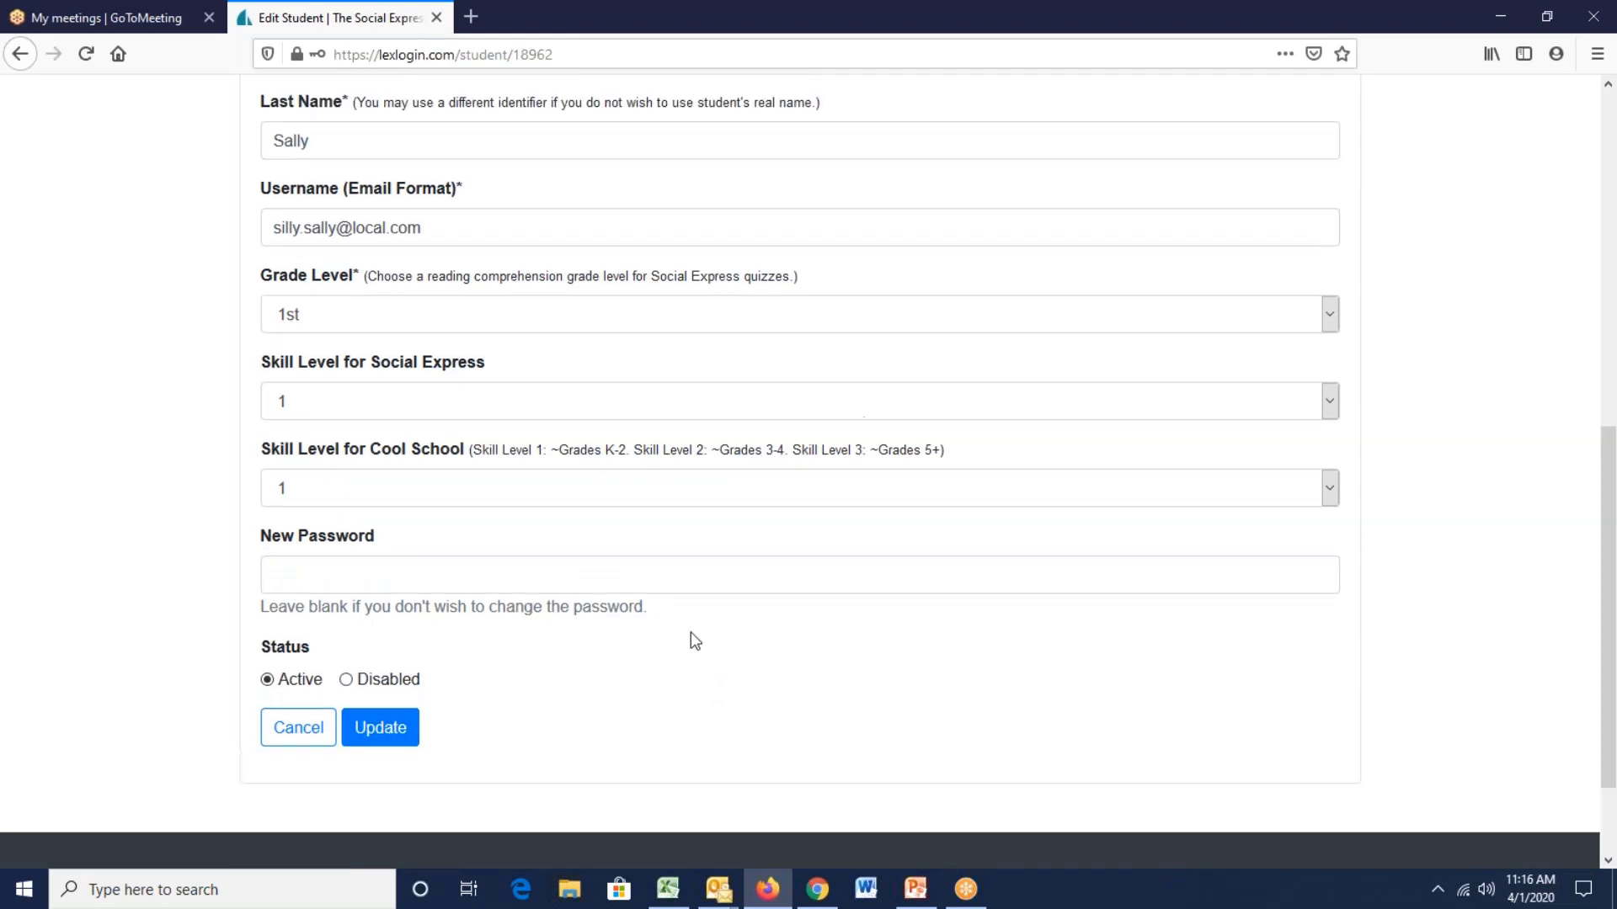
{"action": "scroll", "coordinate": [695, 640], "scroll_direction": "up", "scroll_amount": 8}
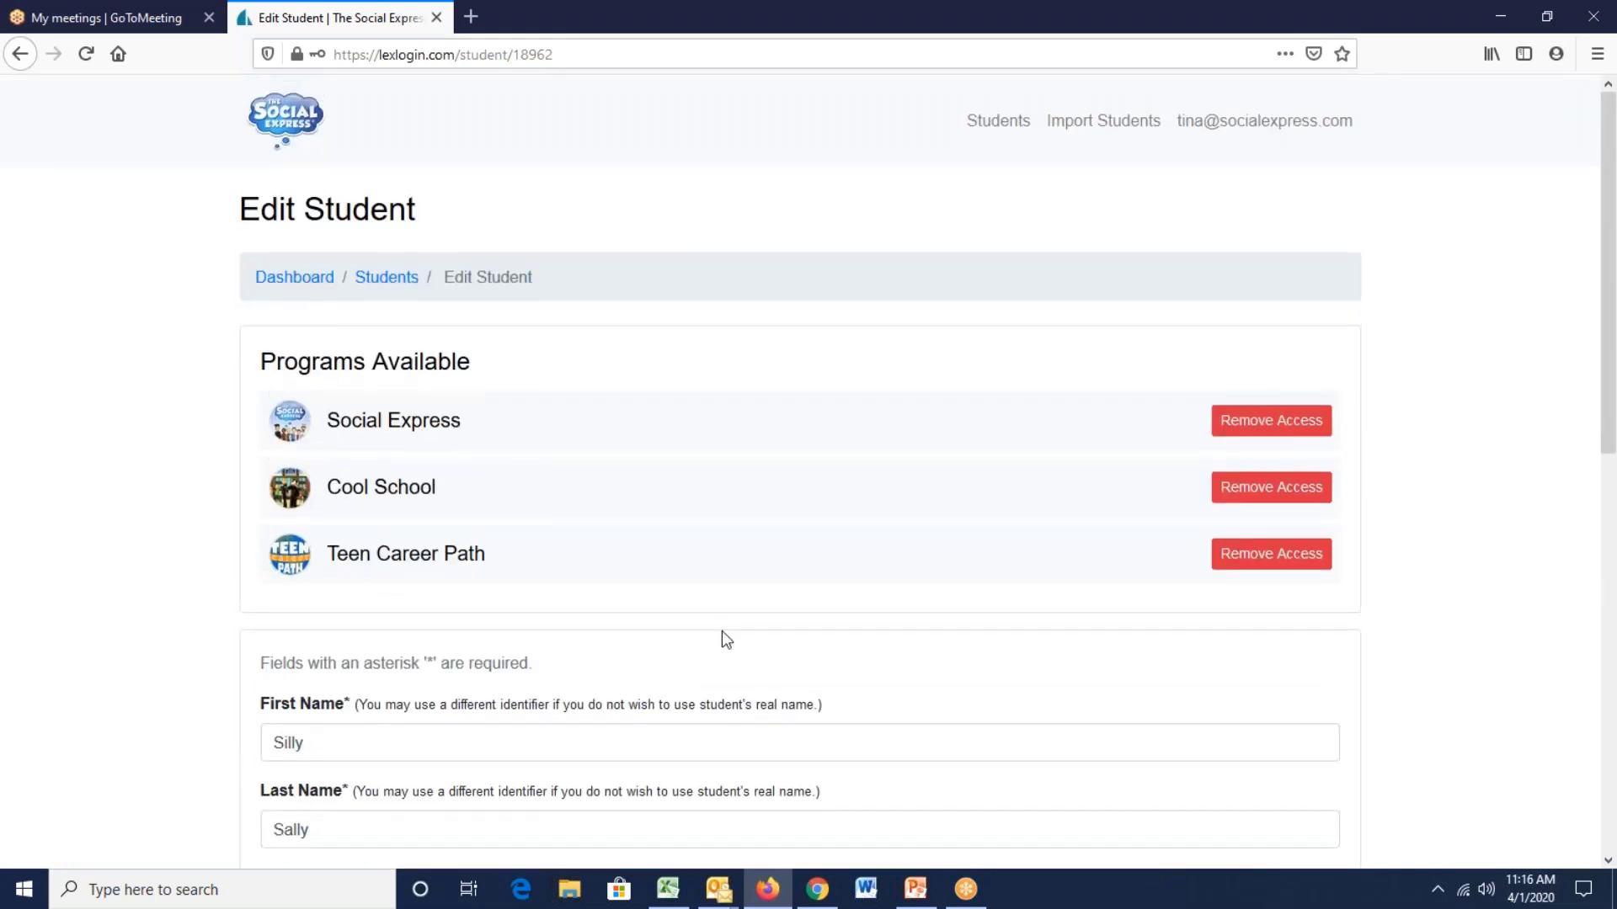
Step: Open The Social Express Central Station from the dashboard, continue the login despite the other session, and open the student management list
{"action": "left_click", "coordinate": [290, 281]}
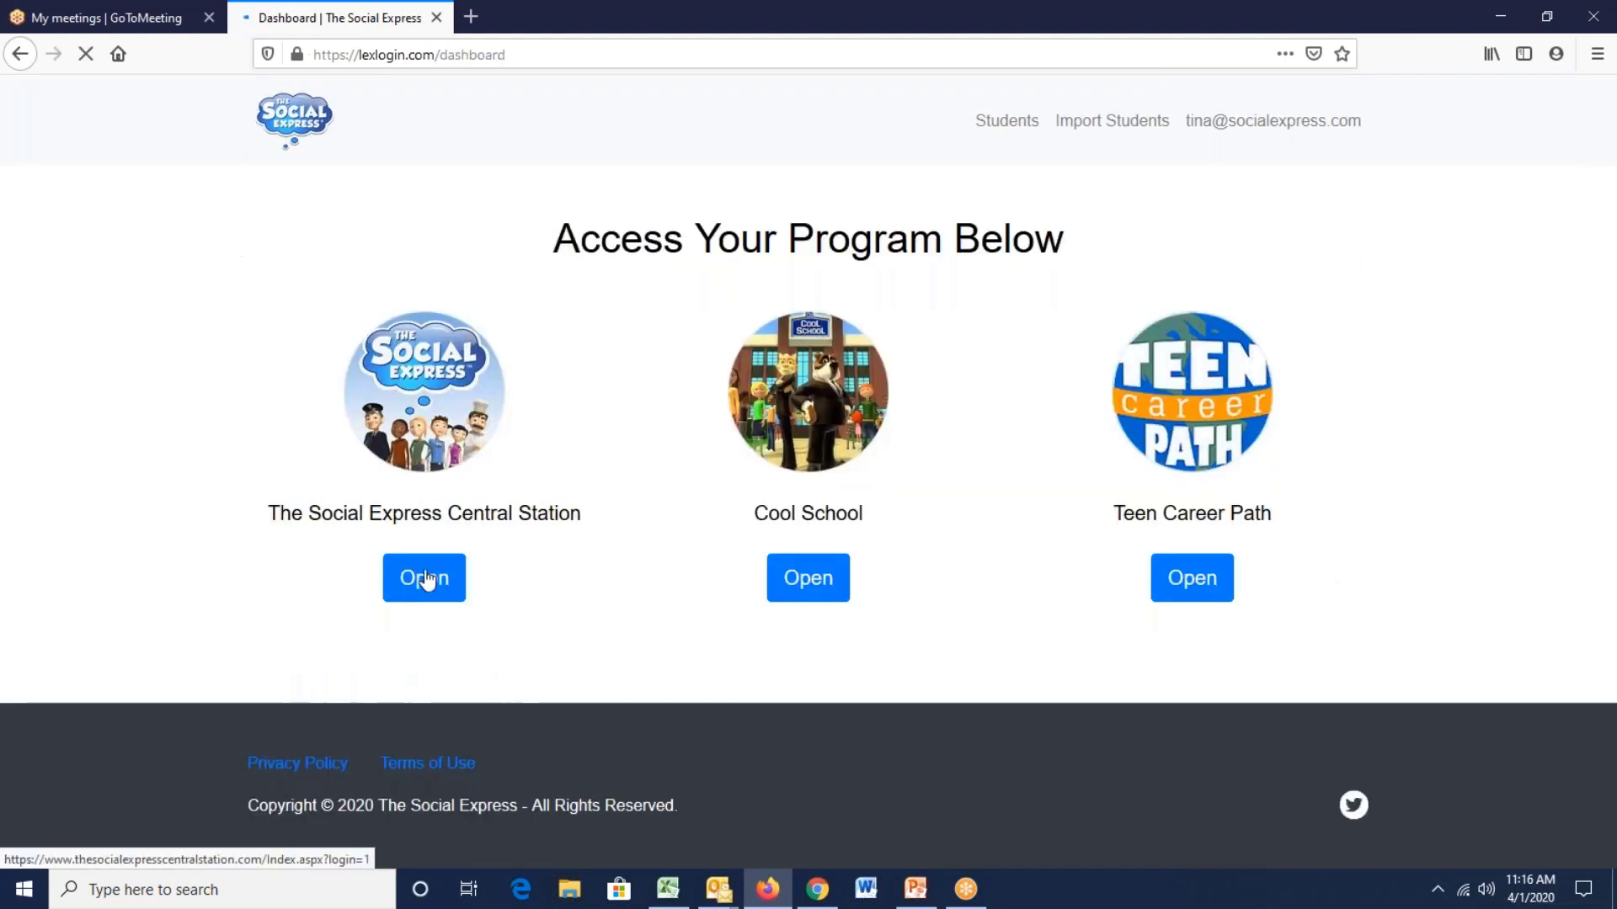
{"action": "left_click", "coordinate": [427, 579]}
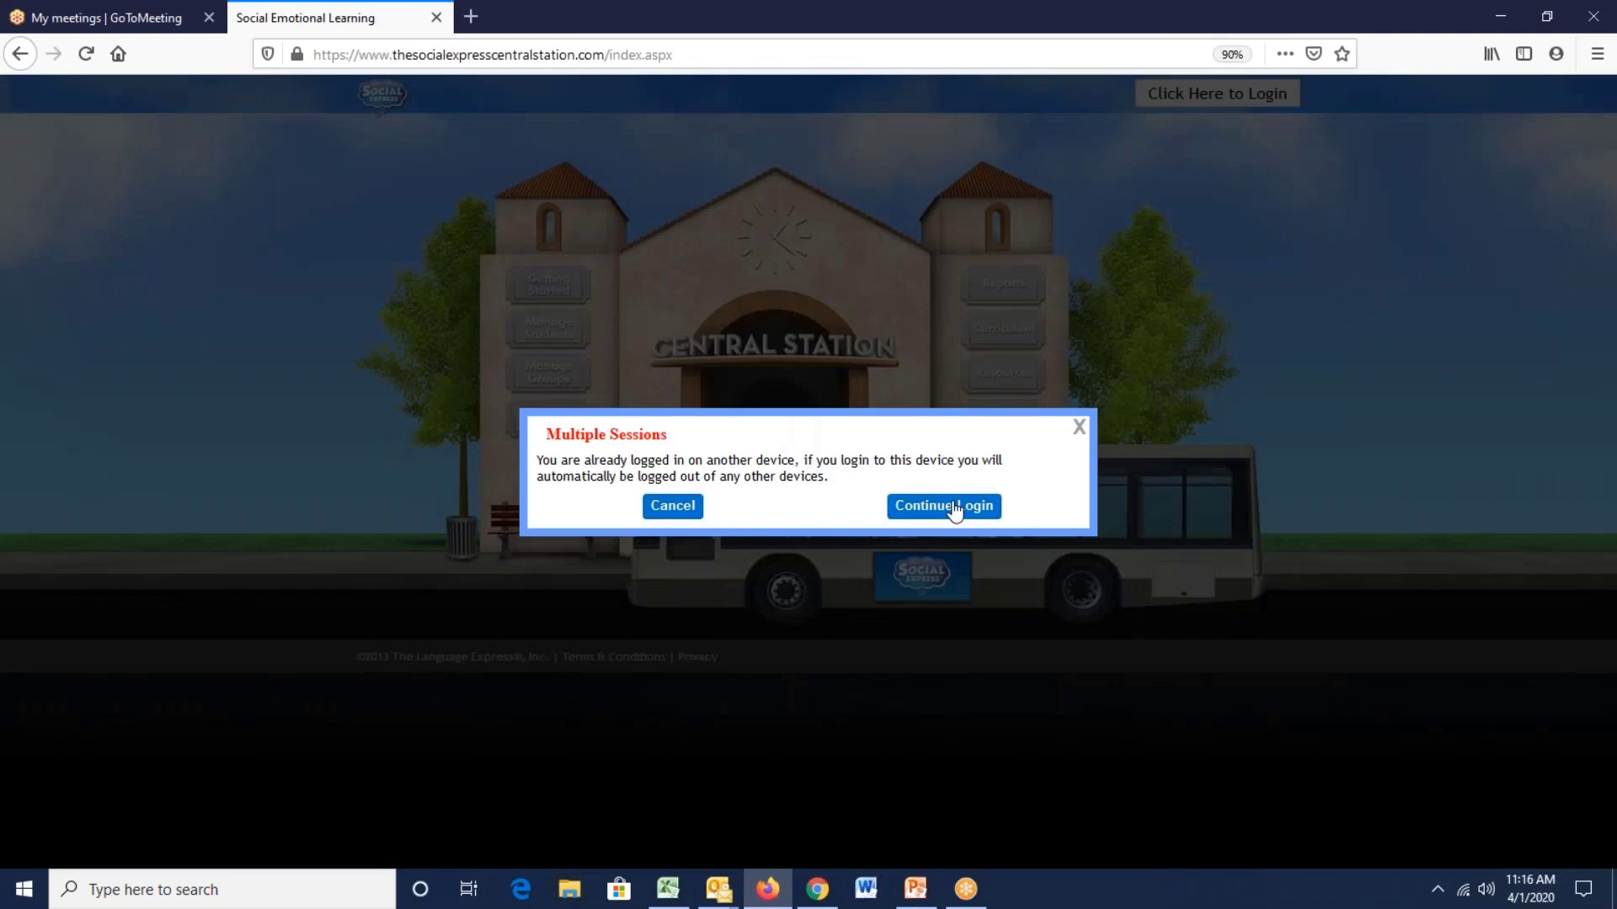
{"action": "left_click", "coordinate": [954, 508]}
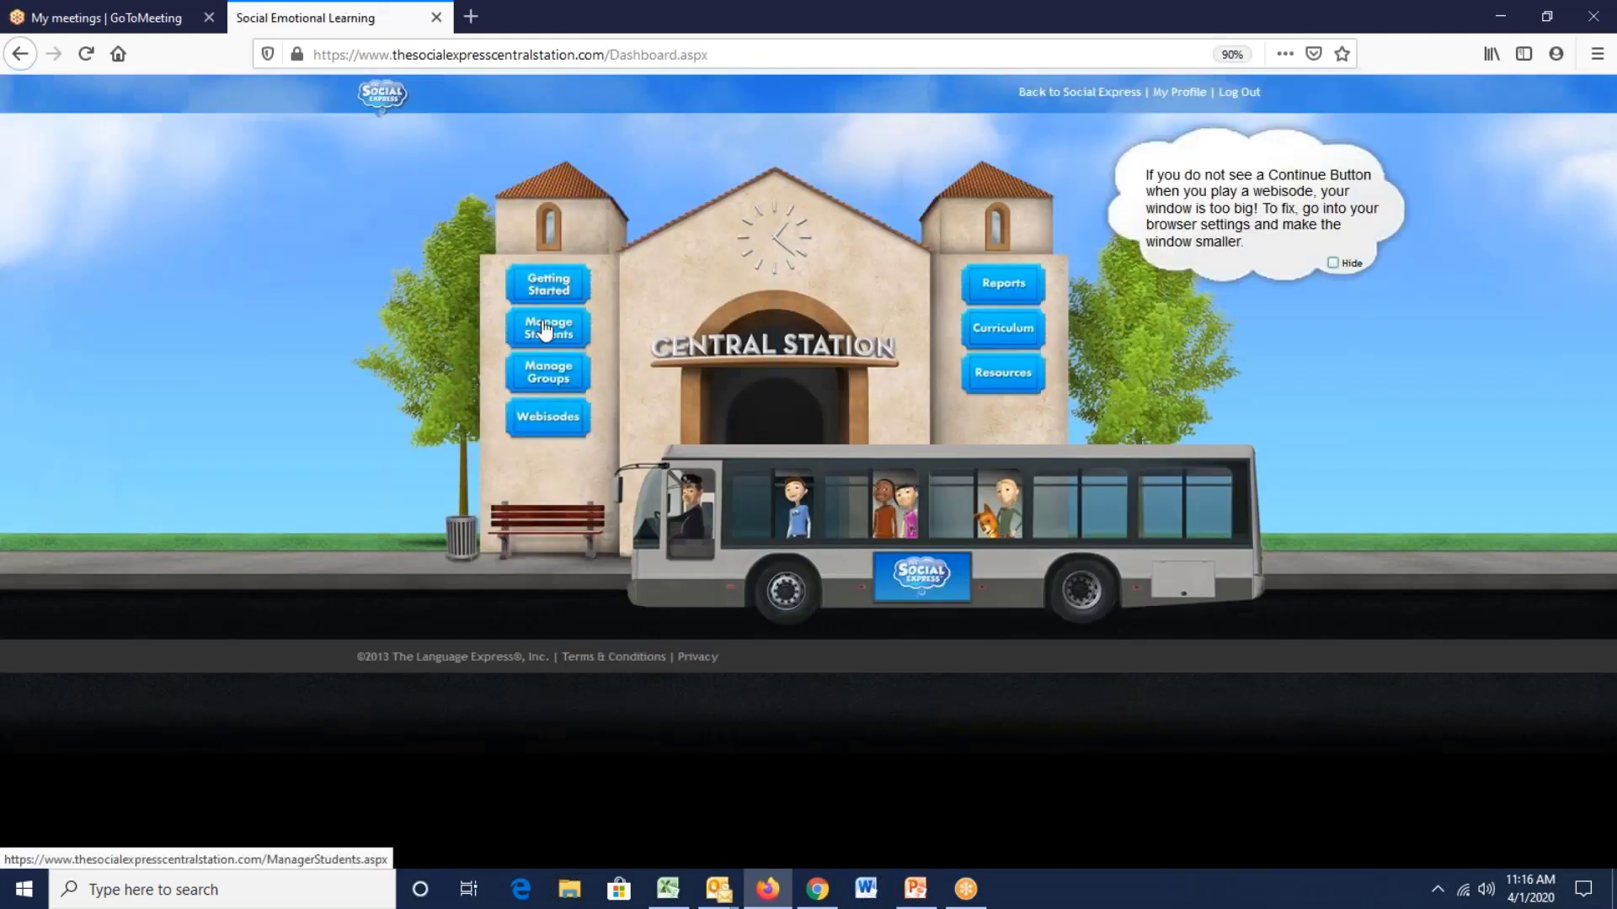
{"action": "left_click", "coordinate": [544, 329]}
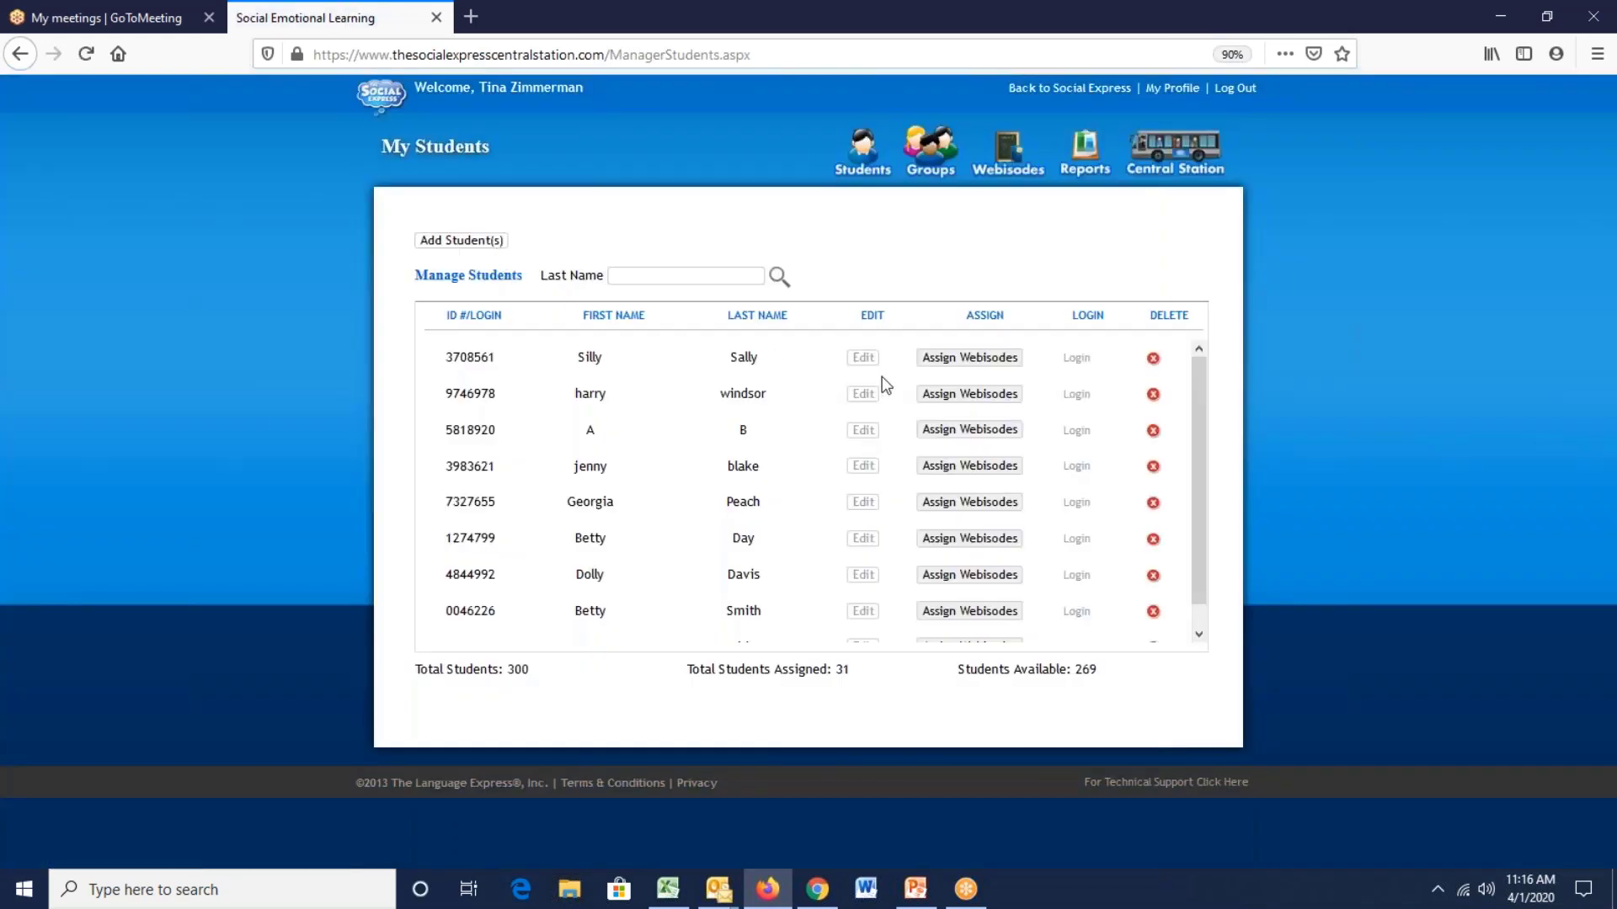
Step: Open the webisode assignments of the first listed student and look through the available webisodes
{"action": "left_click", "coordinate": [954, 362]}
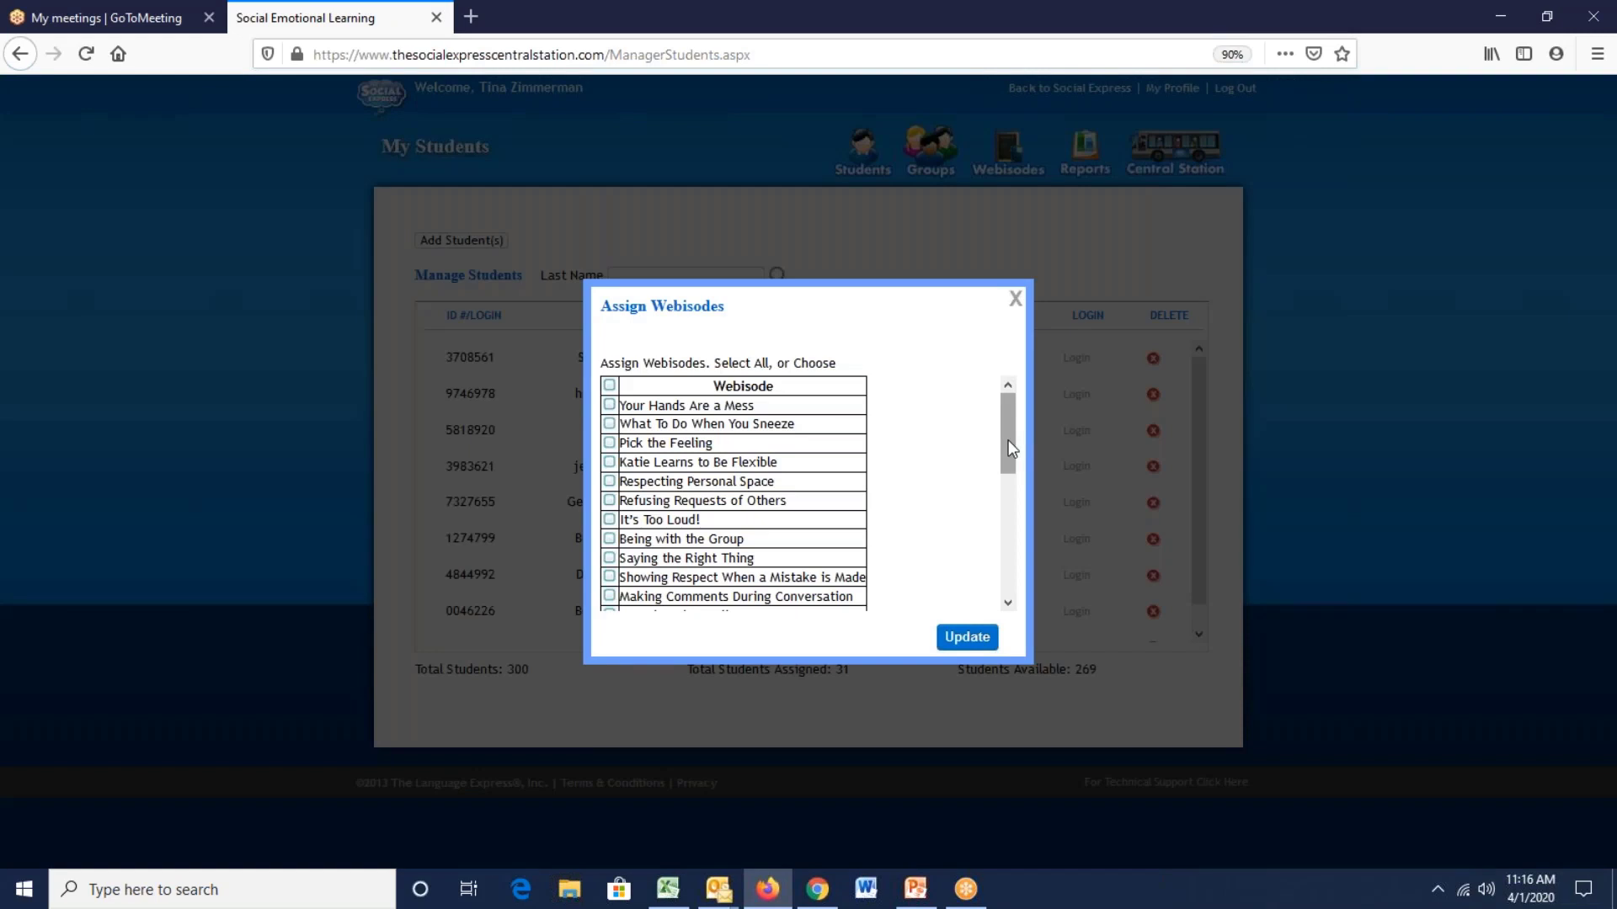
{"action": "mouse_move", "coordinate": [1008, 440]}
{"action": "left_mouse_down"}
{"action": "mouse_move", "coordinate": [1019, 581]}
{"action": "mouse_move", "coordinate": [1008, 411]}
{"action": "left_mouse_up"}
{"action": "left_click_drag", "start_coordinate": [1008, 402], "coordinate": [1008, 469]}
Step: Try selecting the webisodes Your Hands Are a Mess, What To Do When You Sneeze and Pick the Feeling, and clear all three
{"action": "left_click", "coordinate": [609, 404]}
{"action": "left_click", "coordinate": [609, 424]}
{"action": "left_click", "coordinate": [609, 443]}
{"action": "left_click", "coordinate": [610, 444]}
{"action": "left_click", "coordinate": [609, 424]}
{"action": "left_click", "coordinate": [610, 404]}
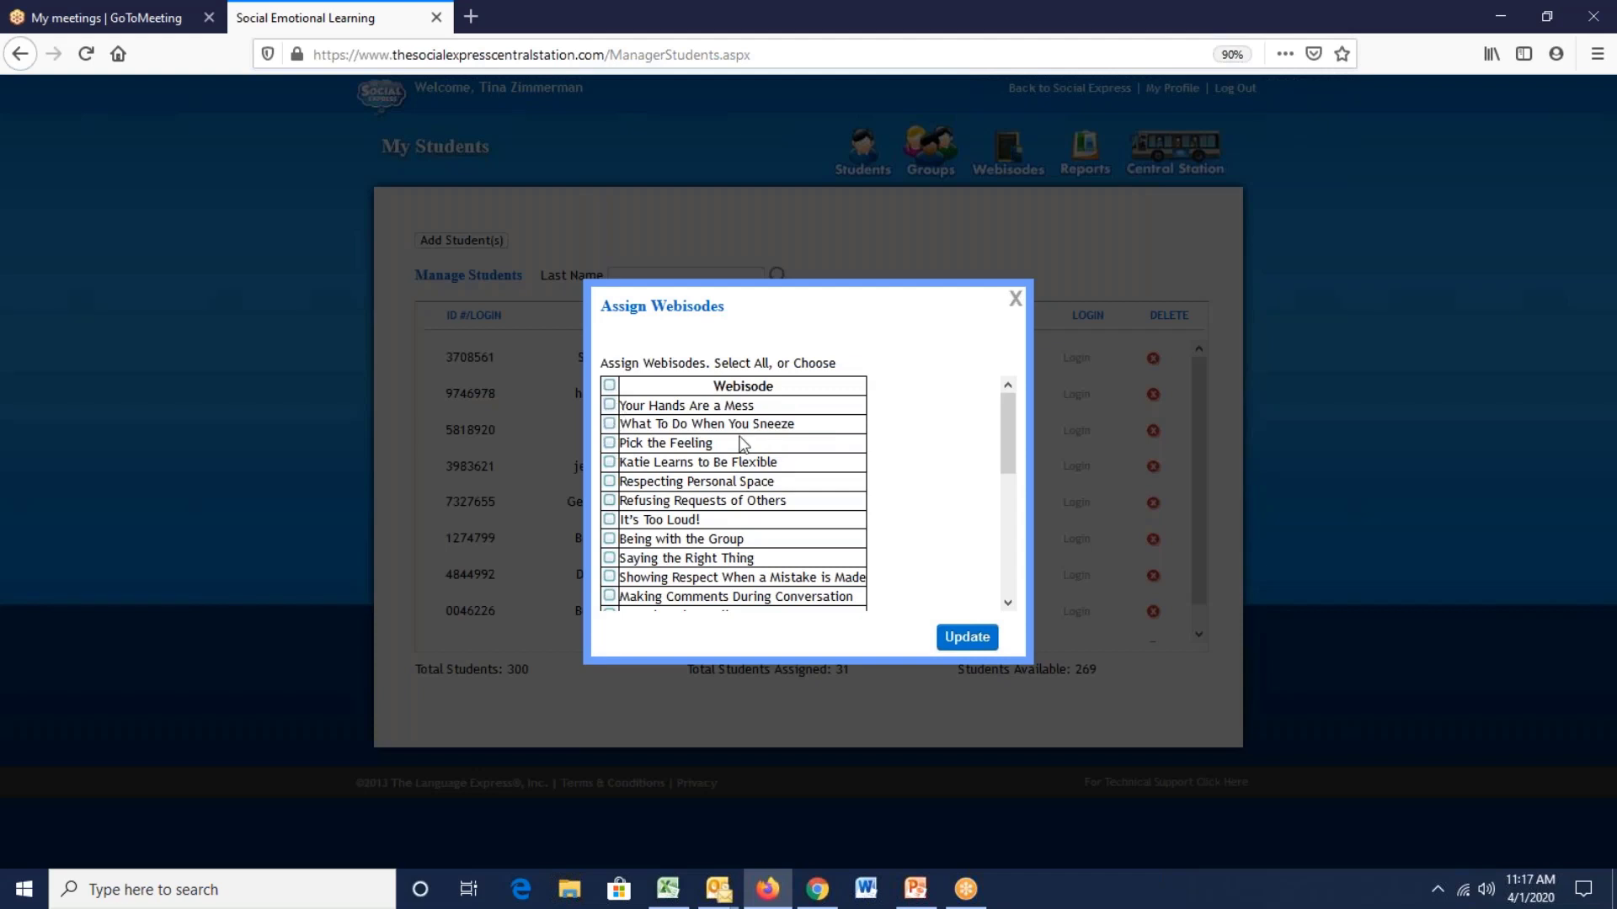
Step: Try selecting Katie Learns to Be Flexible and Refusing Requests of Others, clear both, and close the webisode assignments without updating
{"action": "left_click", "coordinate": [610, 462]}
{"action": "left_click", "coordinate": [610, 501]}
{"action": "left_click", "coordinate": [610, 501]}
{"action": "left_click", "coordinate": [609, 462]}
{"action": "left_click_drag", "start_coordinate": [1008, 453], "coordinate": [975, 424]}
{"action": "left_click", "coordinate": [1016, 300]}
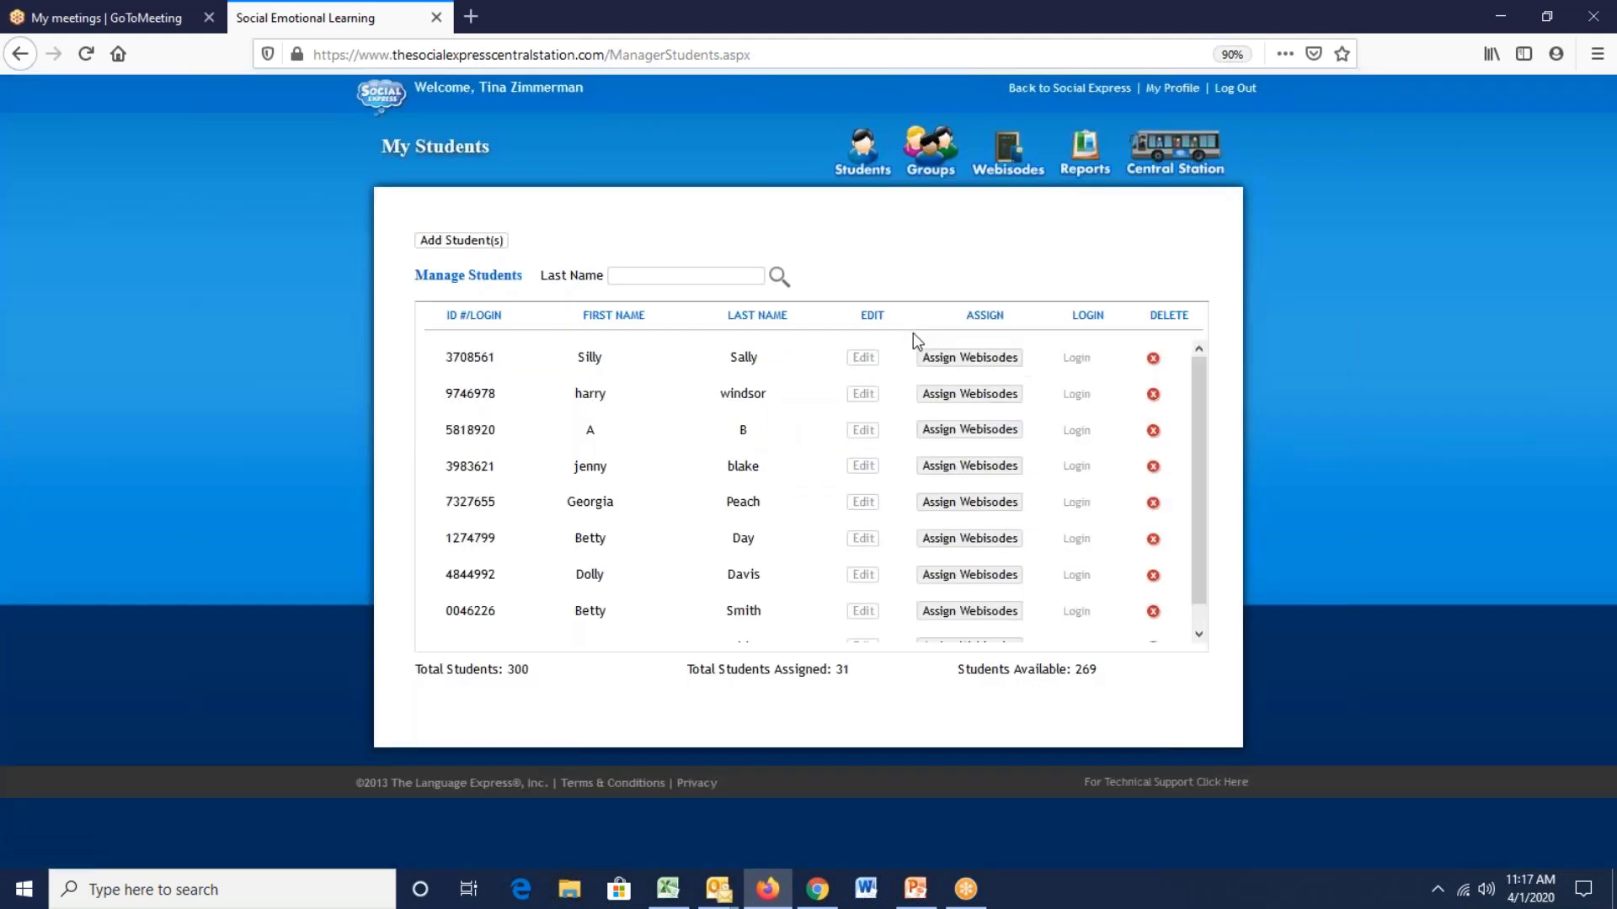
Step: Log in as the first listed student and view the account options available to the student
{"action": "left_click", "coordinate": [1077, 360]}
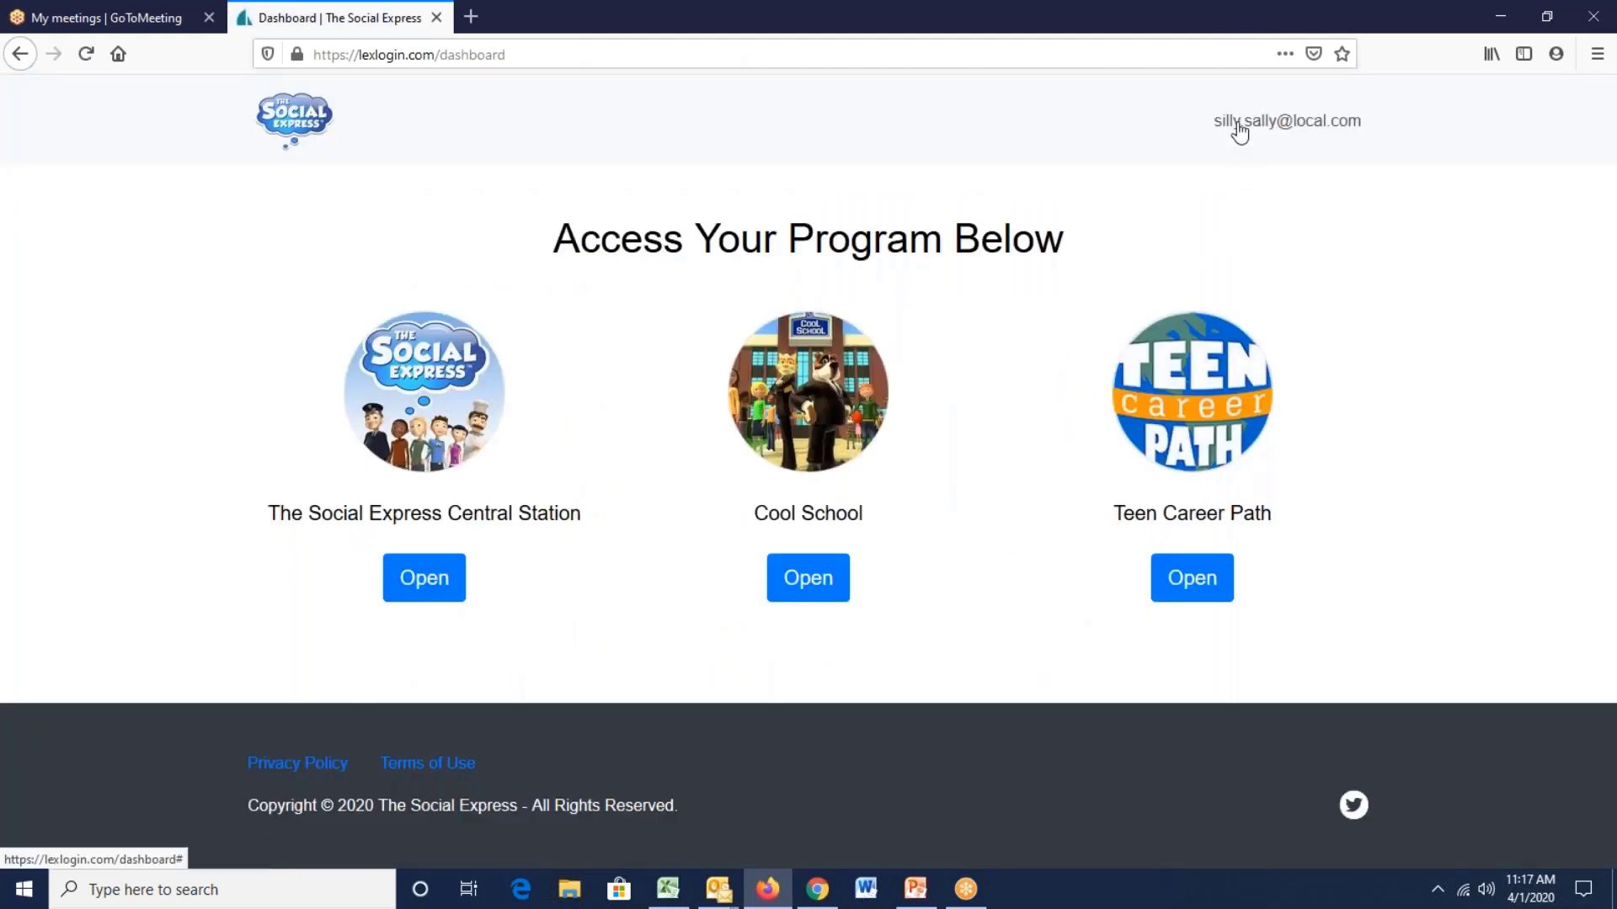
{"action": "left_click", "coordinate": [1239, 131]}
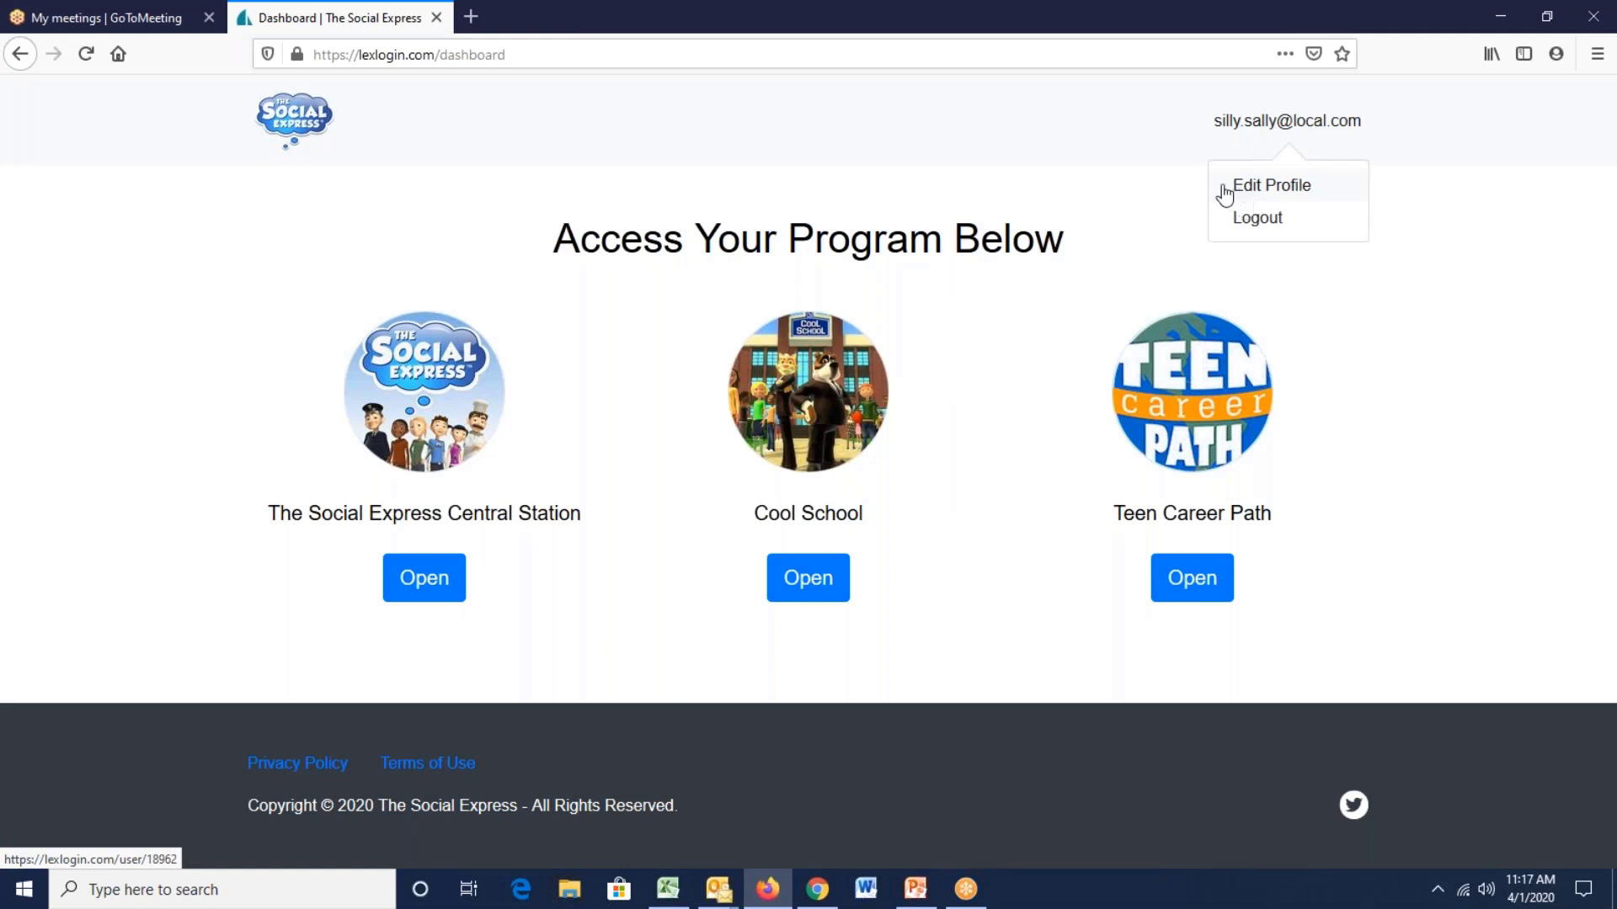
{"action": "left_click", "coordinate": [1177, 191]}
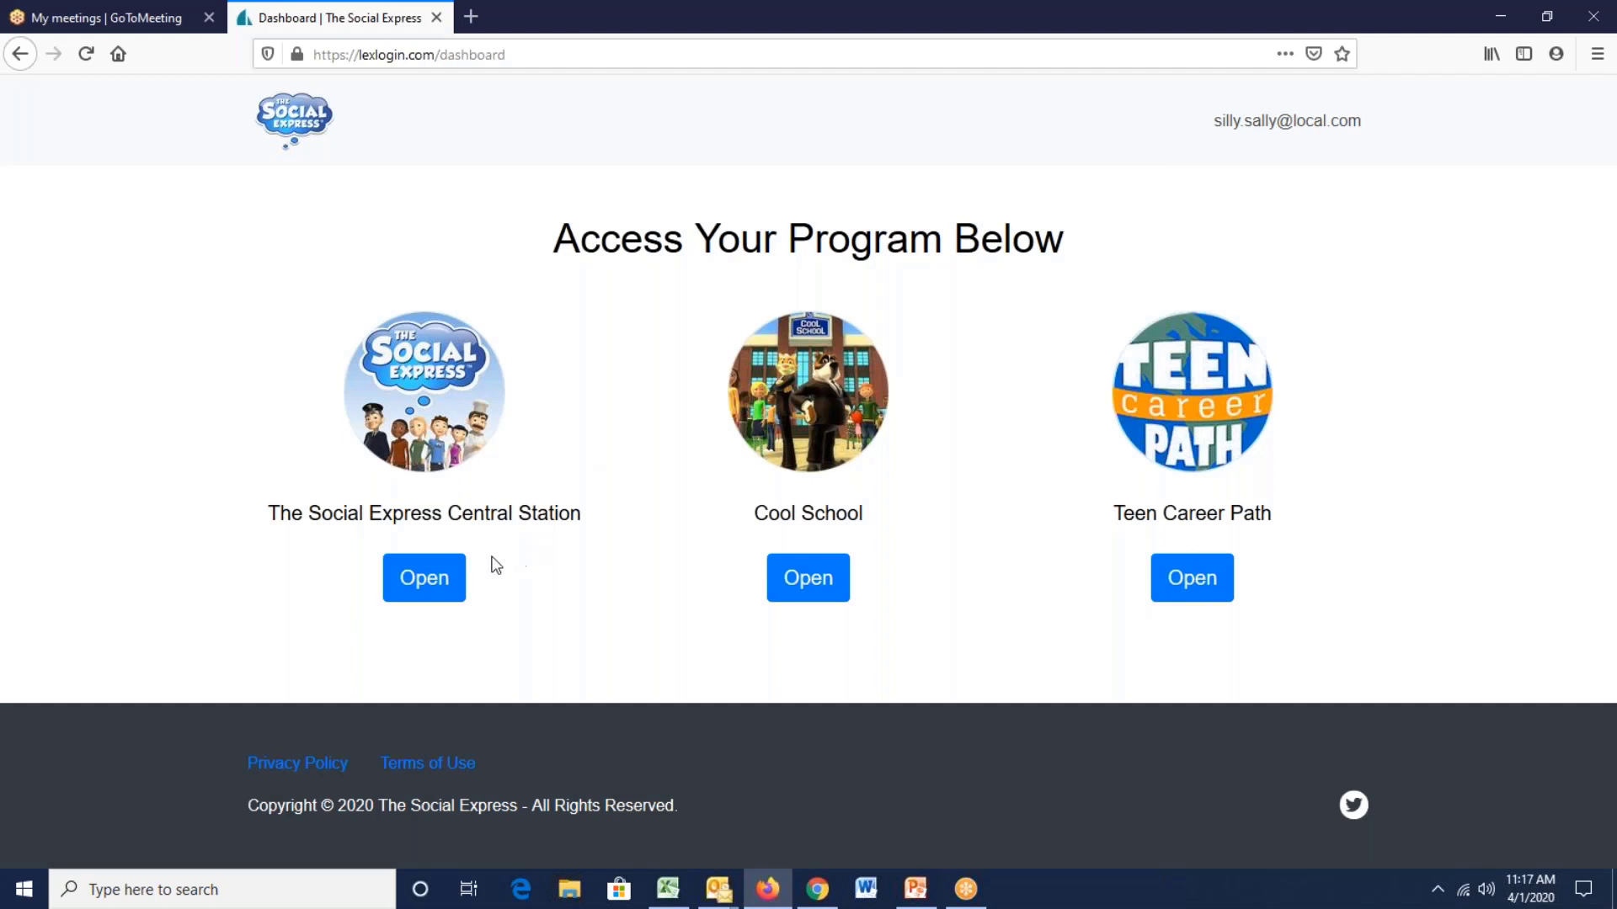
Step: Open the student's Central Station, view the games in the Game Room, and return to Central Station
{"action": "left_click", "coordinate": [431, 579]}
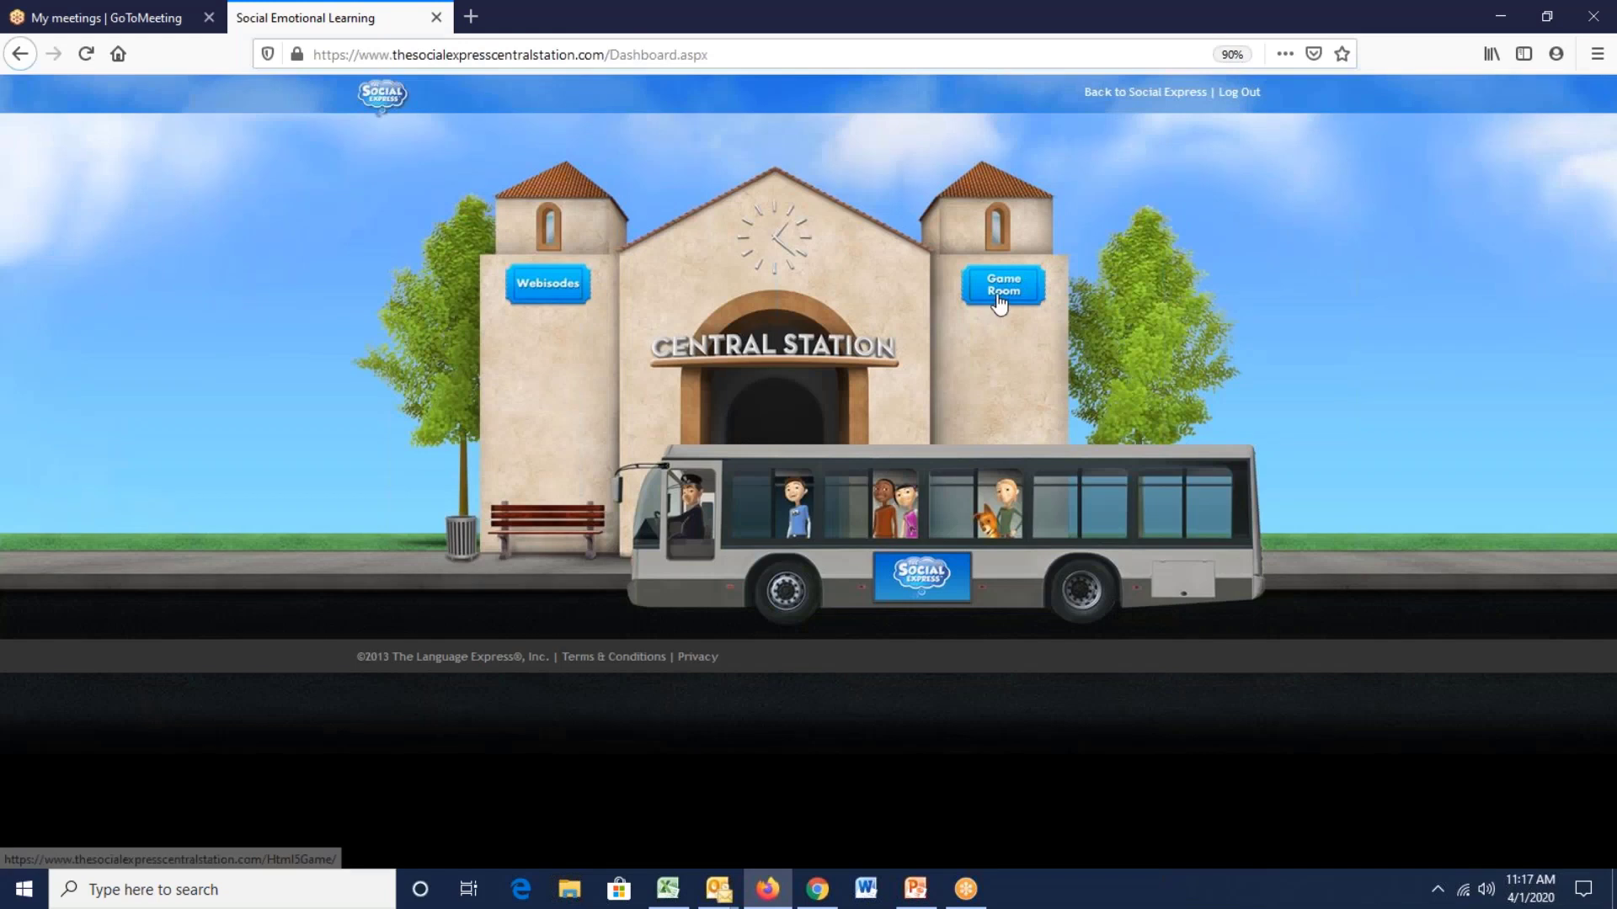
{"action": "left_click", "coordinate": [999, 299]}
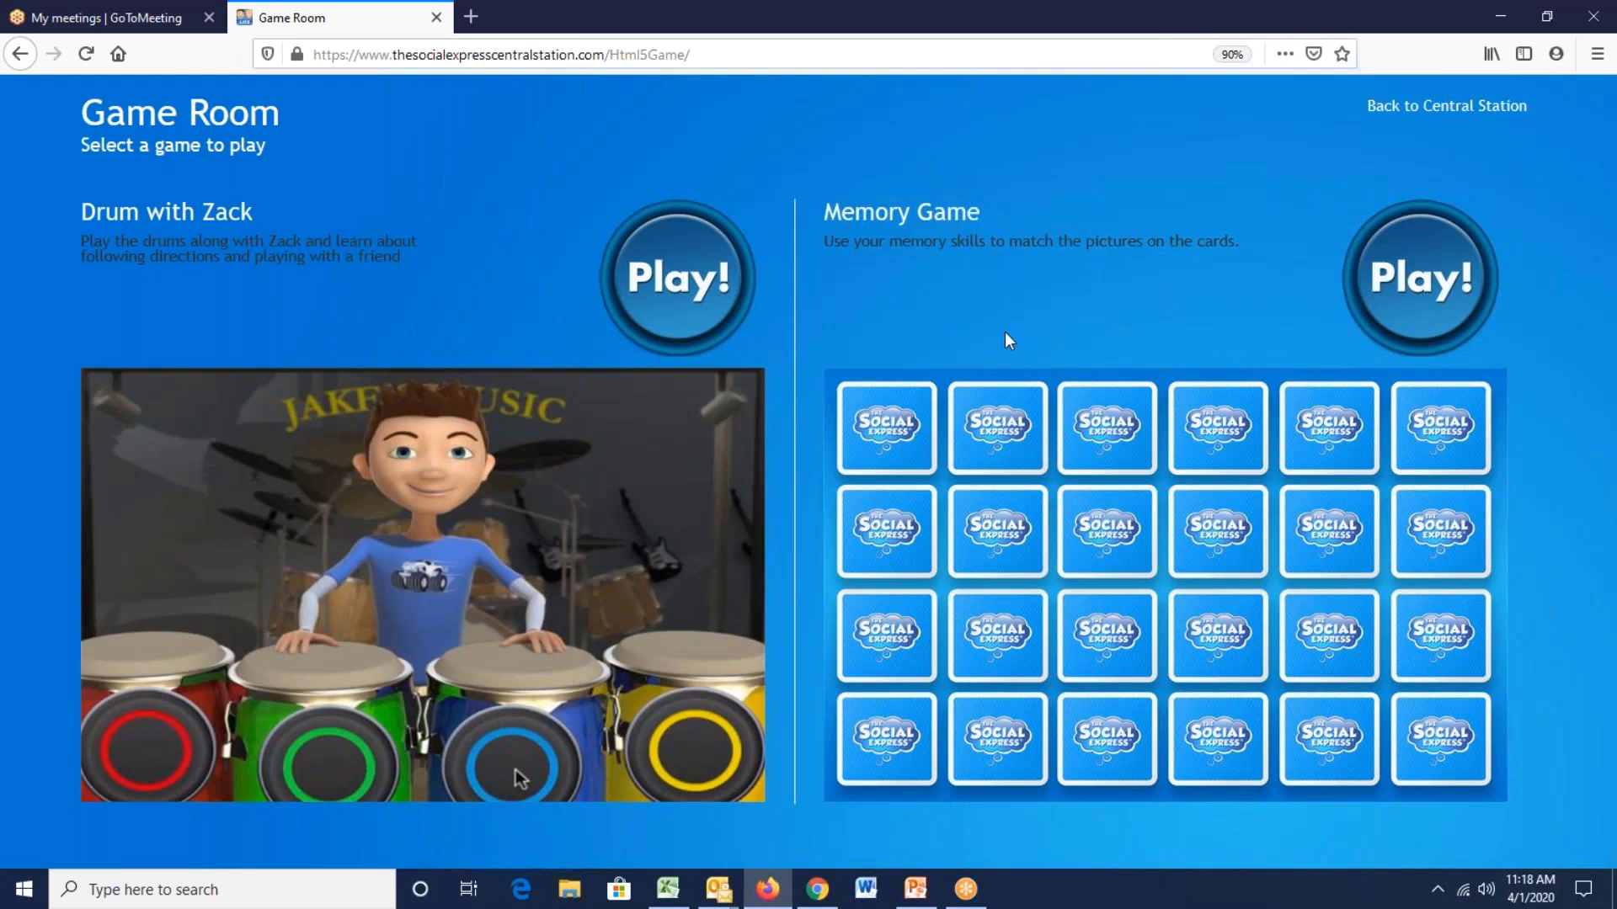
{"action": "left_click", "coordinate": [1402, 111]}
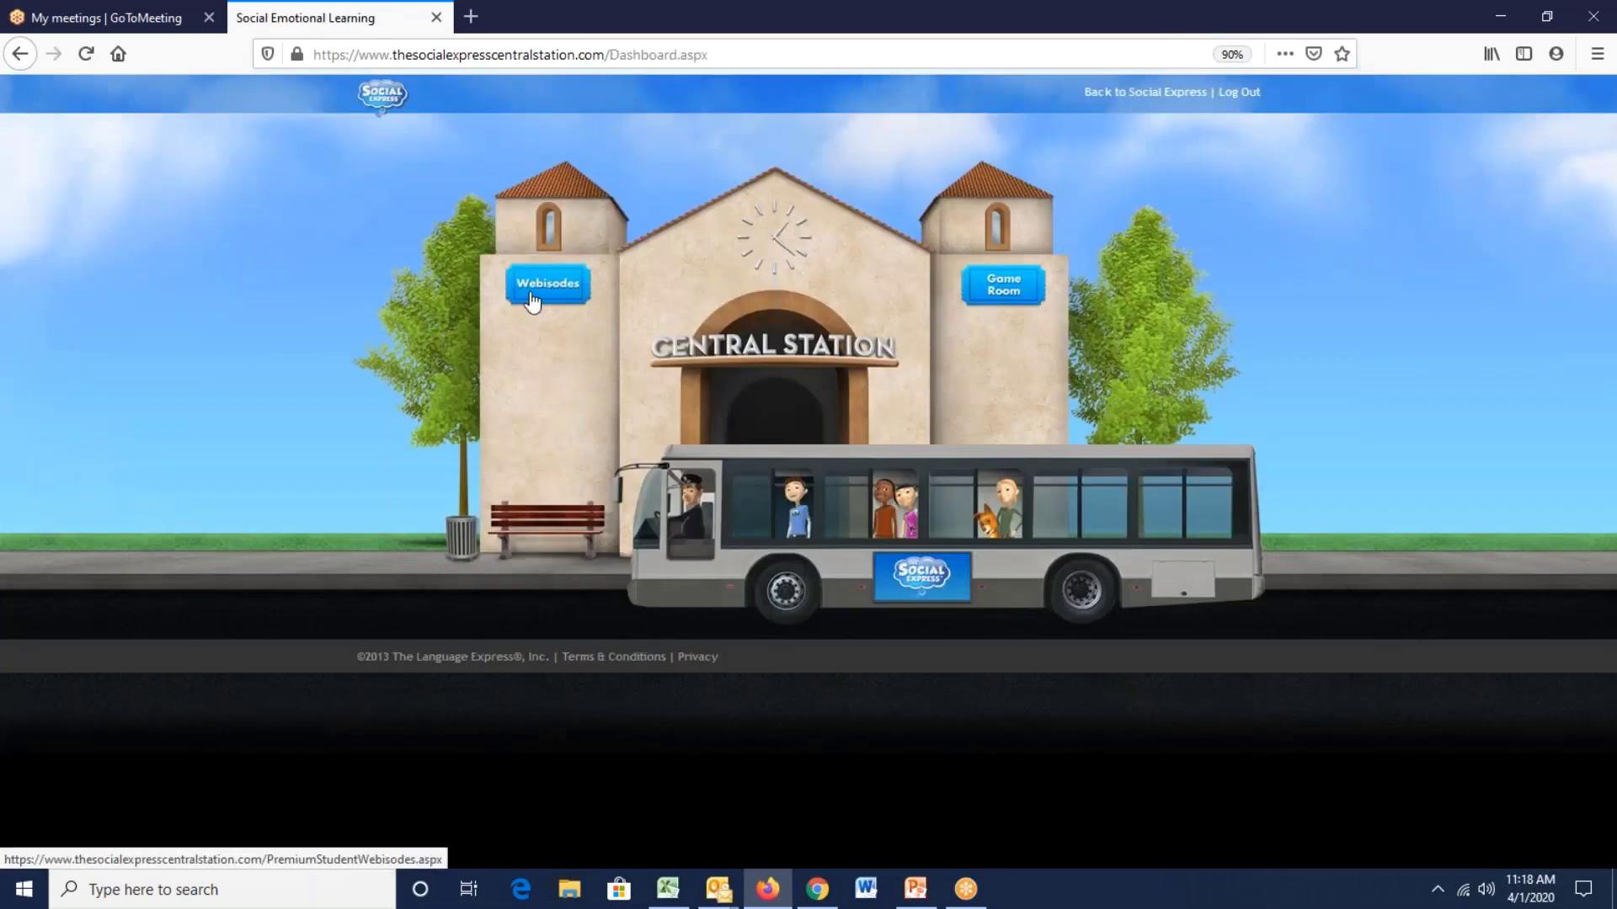
Step: Open the student's Webisodes page and look through the list for the starred webisodes
{"action": "left_click", "coordinate": [533, 301]}
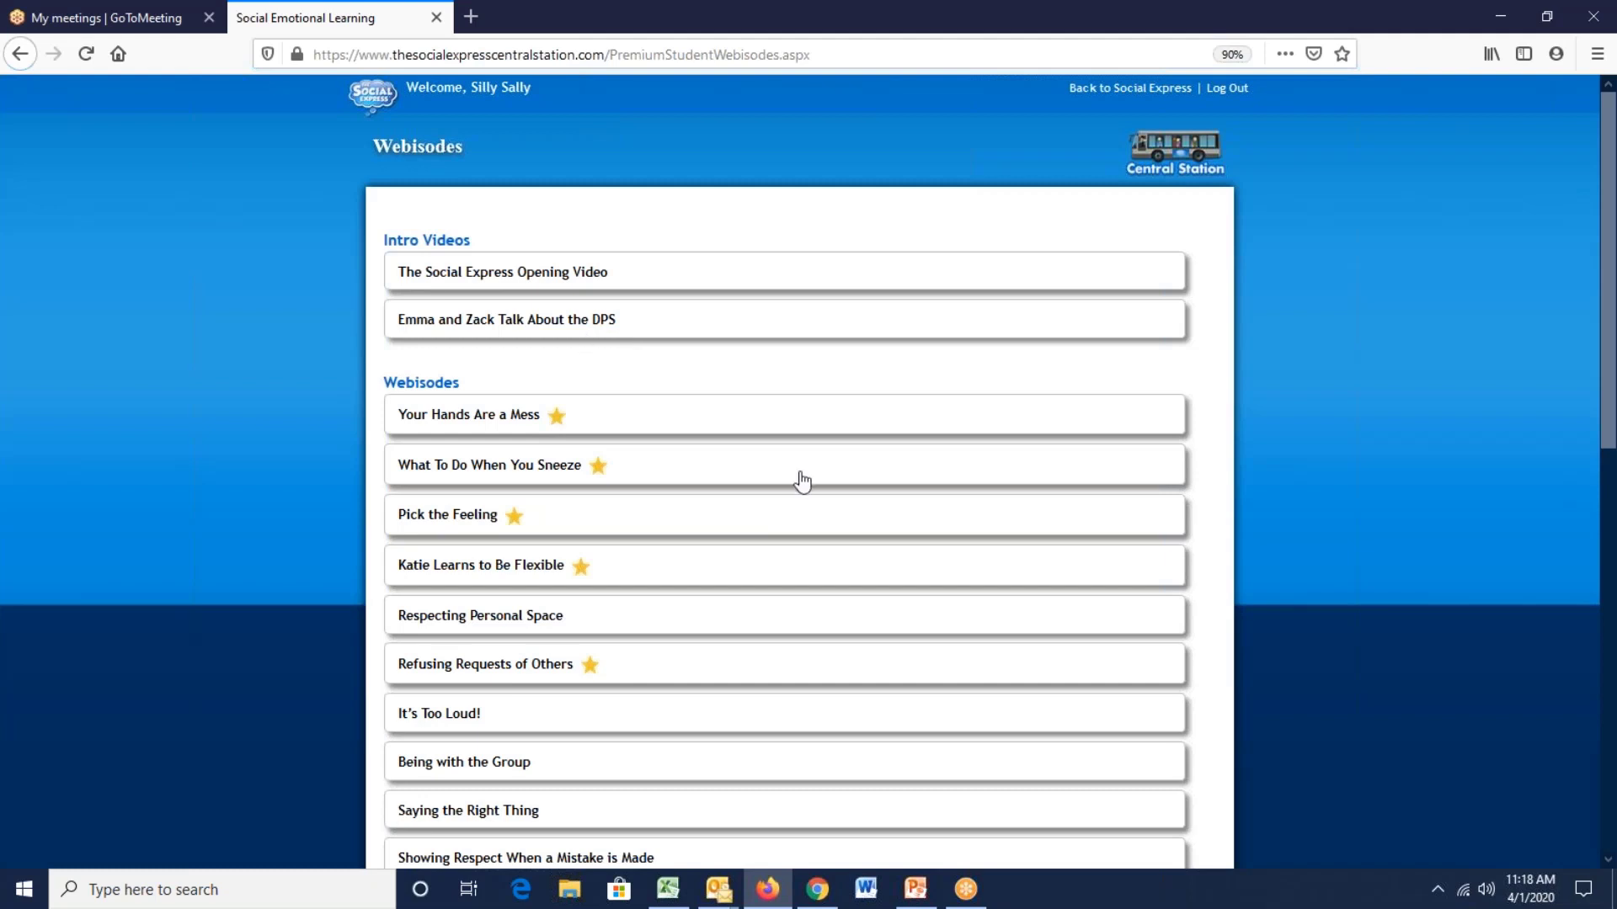
{"action": "scroll", "coordinate": [800, 481], "scroll_direction": "down", "scroll_amount": 3}
{"action": "scroll", "coordinate": [801, 480], "scroll_direction": "down", "scroll_amount": 15}
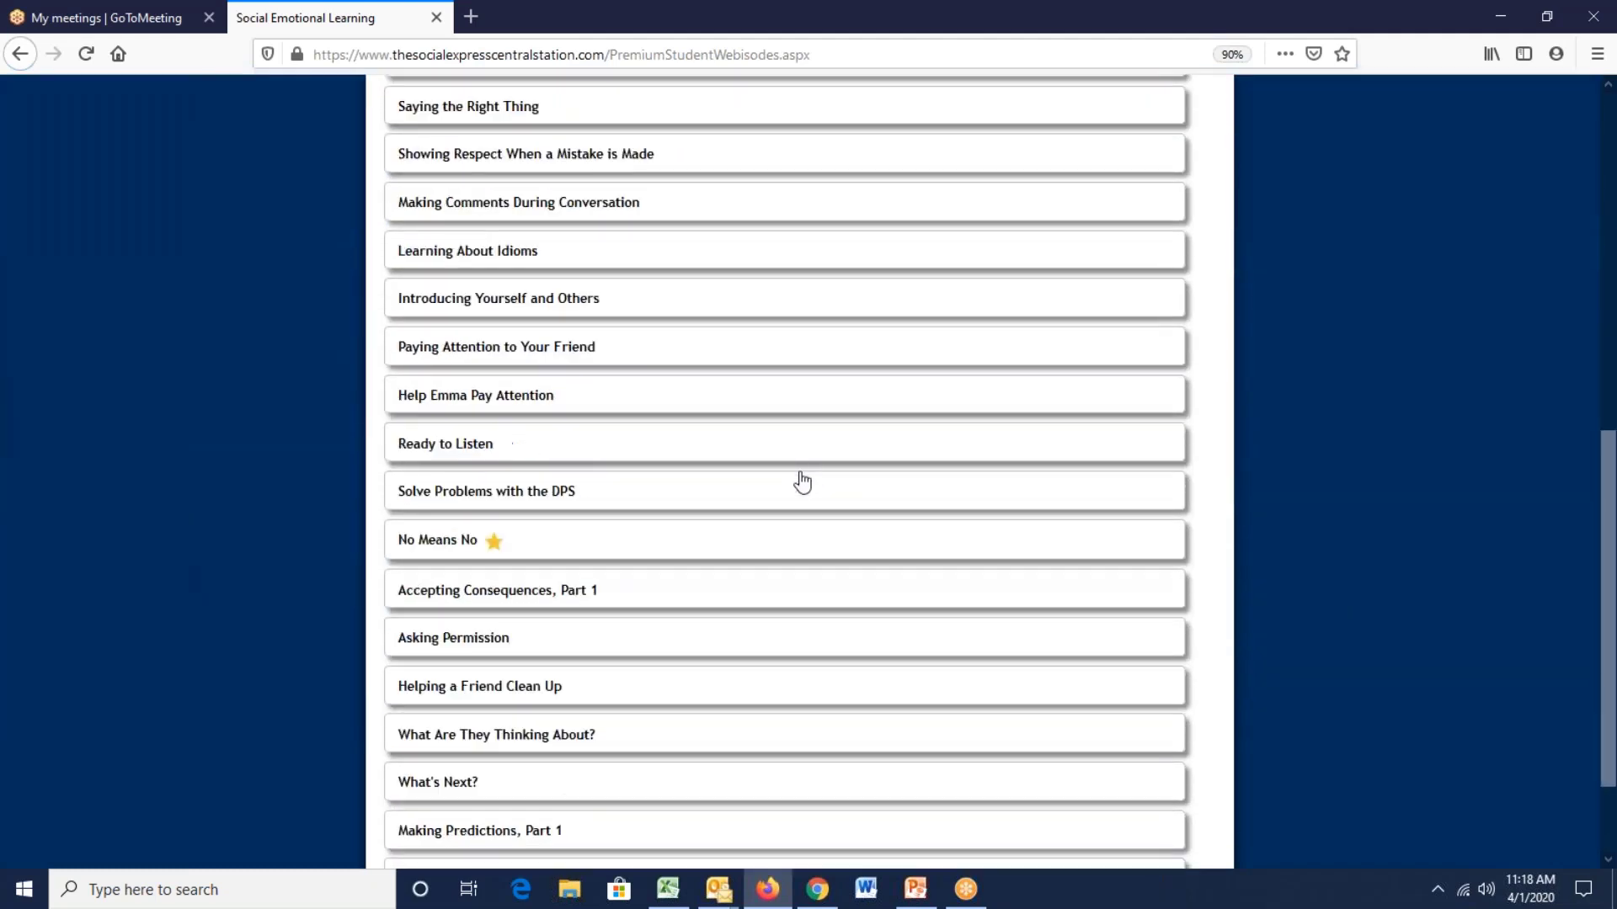
{"action": "scroll", "coordinate": [800, 481], "scroll_direction": "up", "scroll_amount": 12}
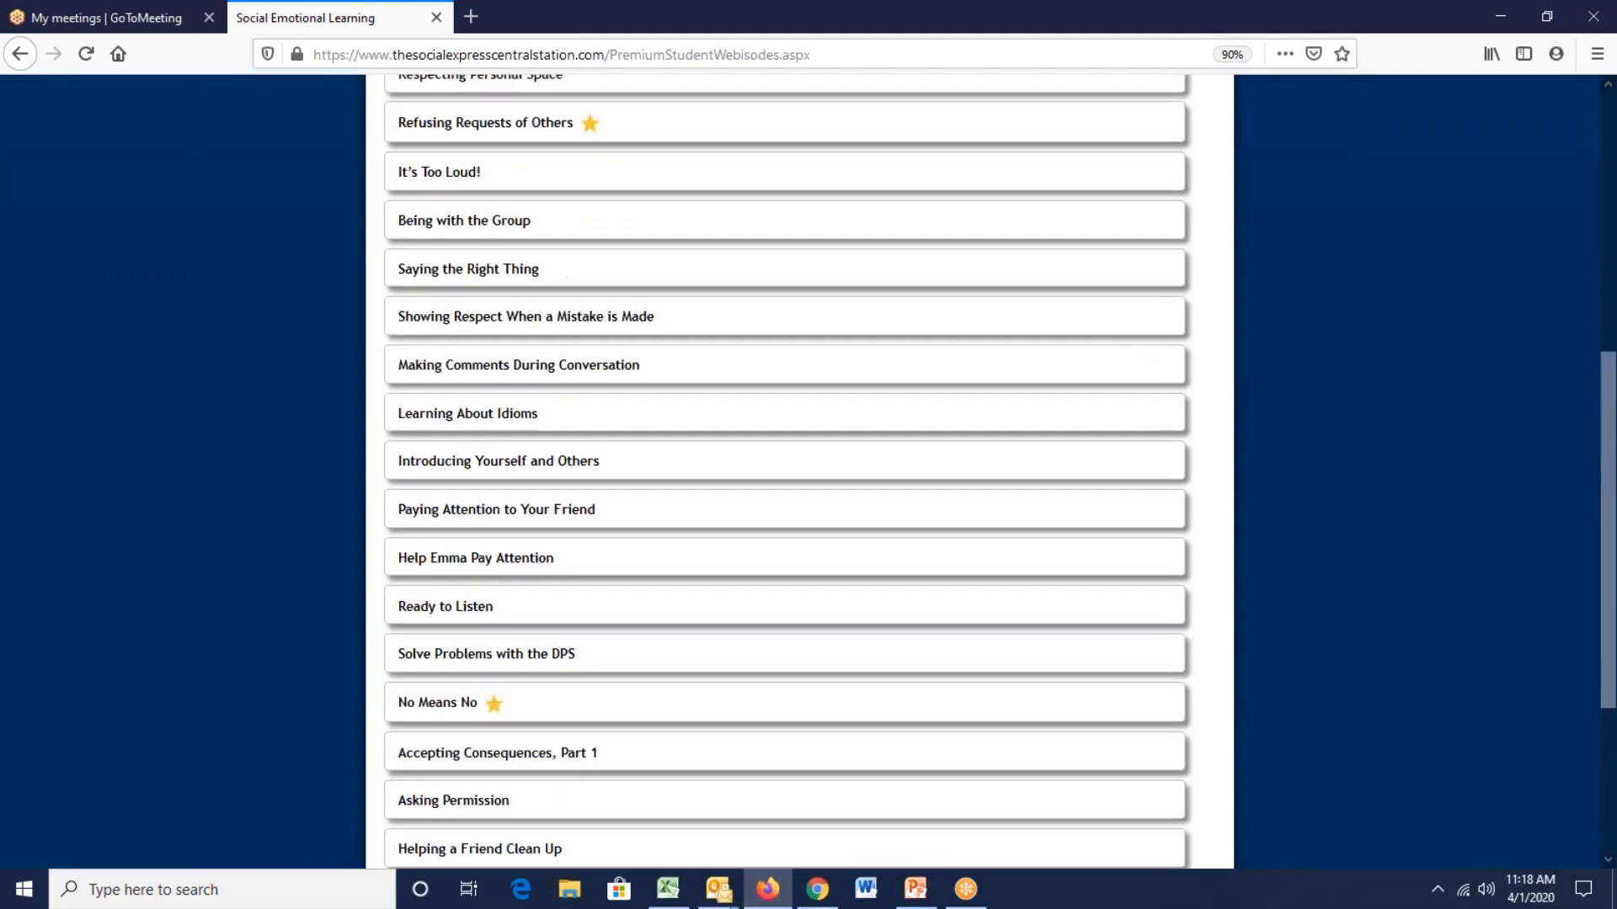
{"action": "scroll", "coordinate": [801, 481], "scroll_direction": "up", "scroll_amount": 2}
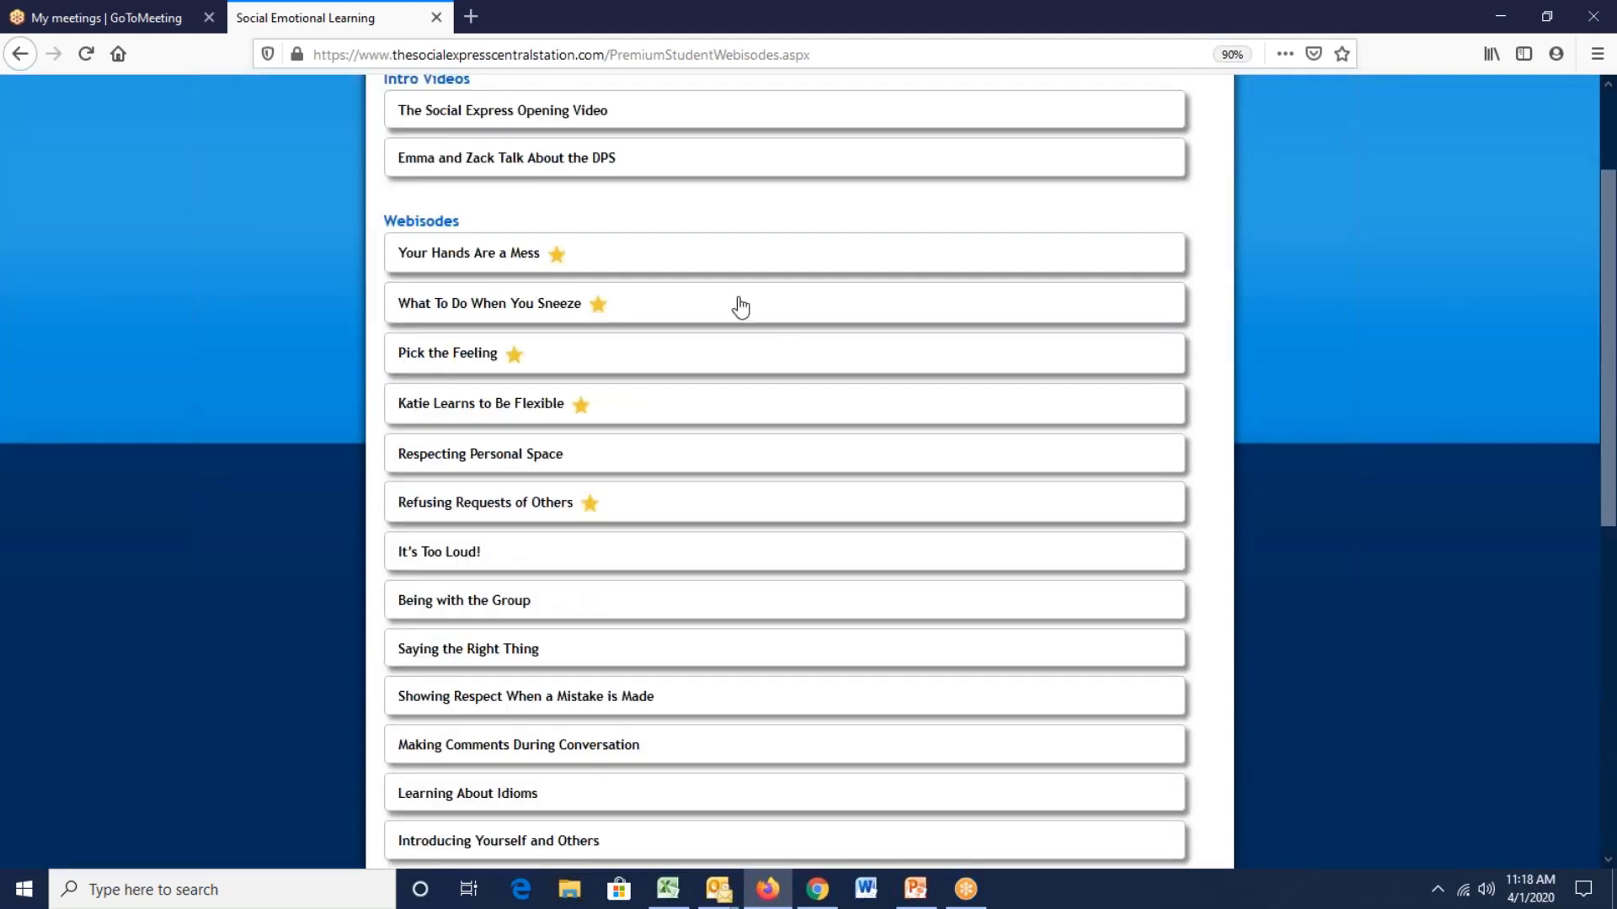
Step: Expand the Your Hands Are a Mess webisode, page through its eBook to the last pages, and close the eBook
{"action": "left_click", "coordinate": [594, 260]}
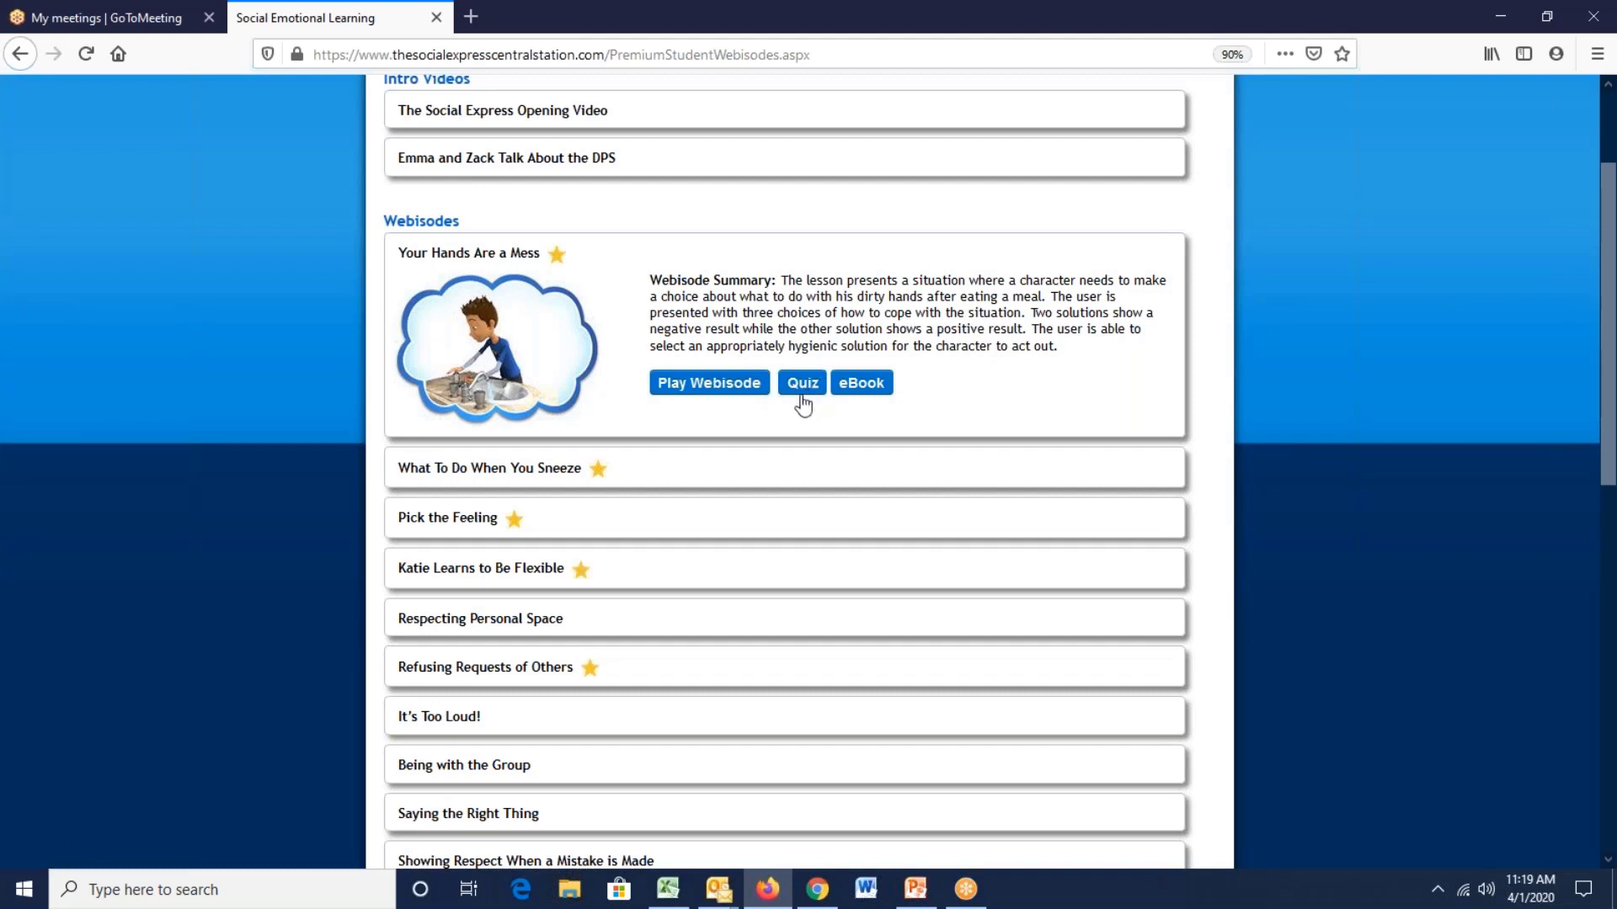
{"action": "left_click", "coordinate": [859, 387]}
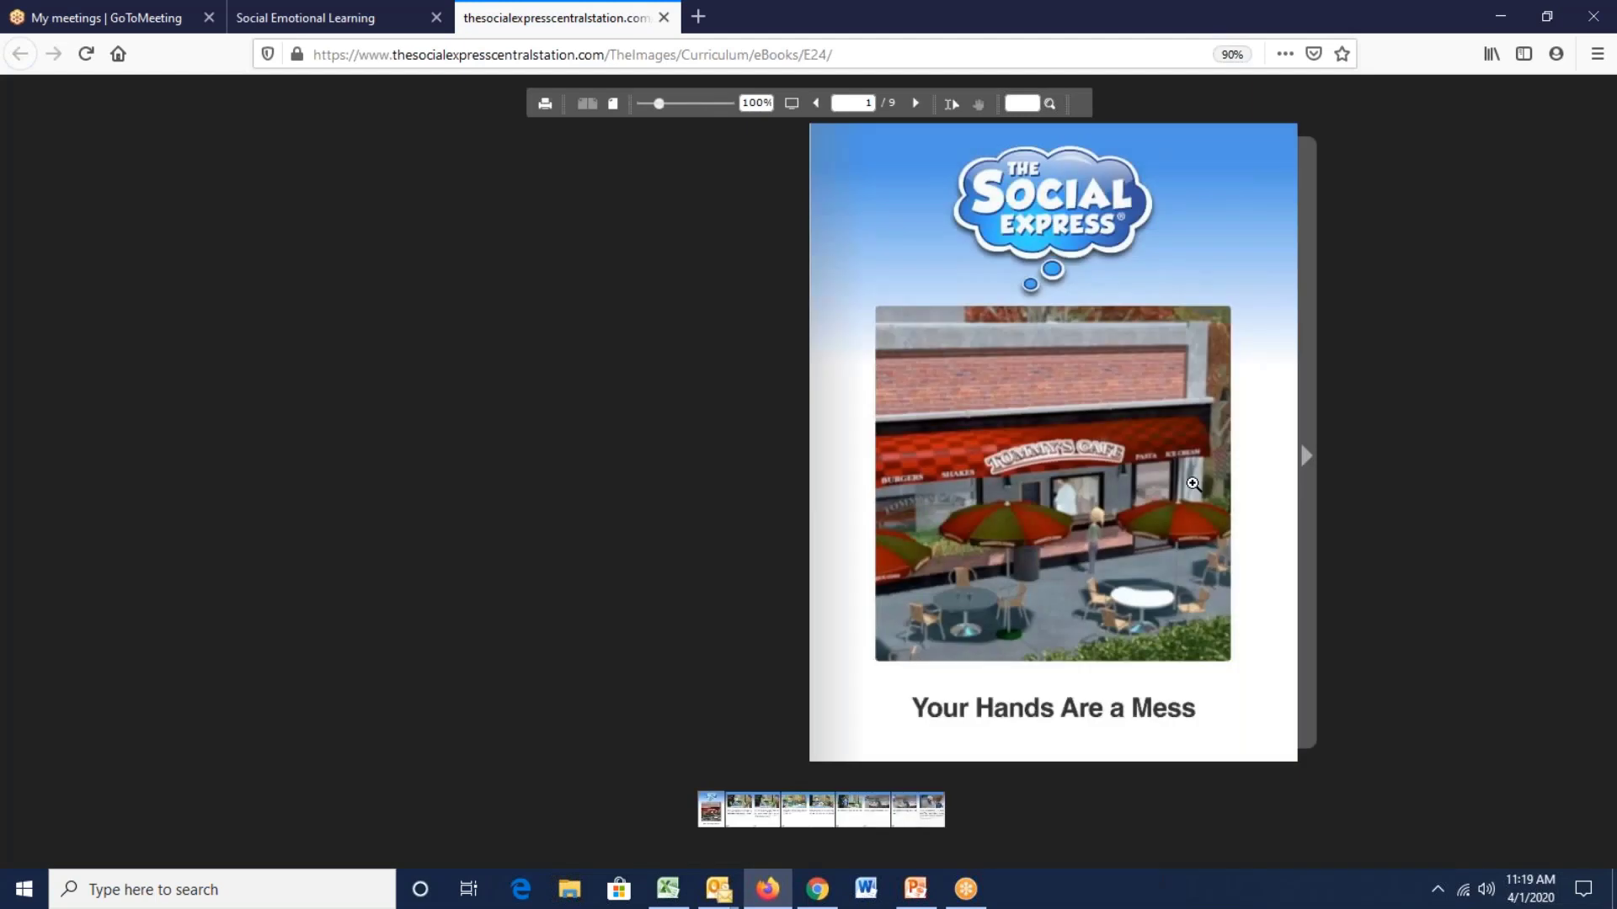
{"action": "left_click", "coordinate": [1307, 458]}
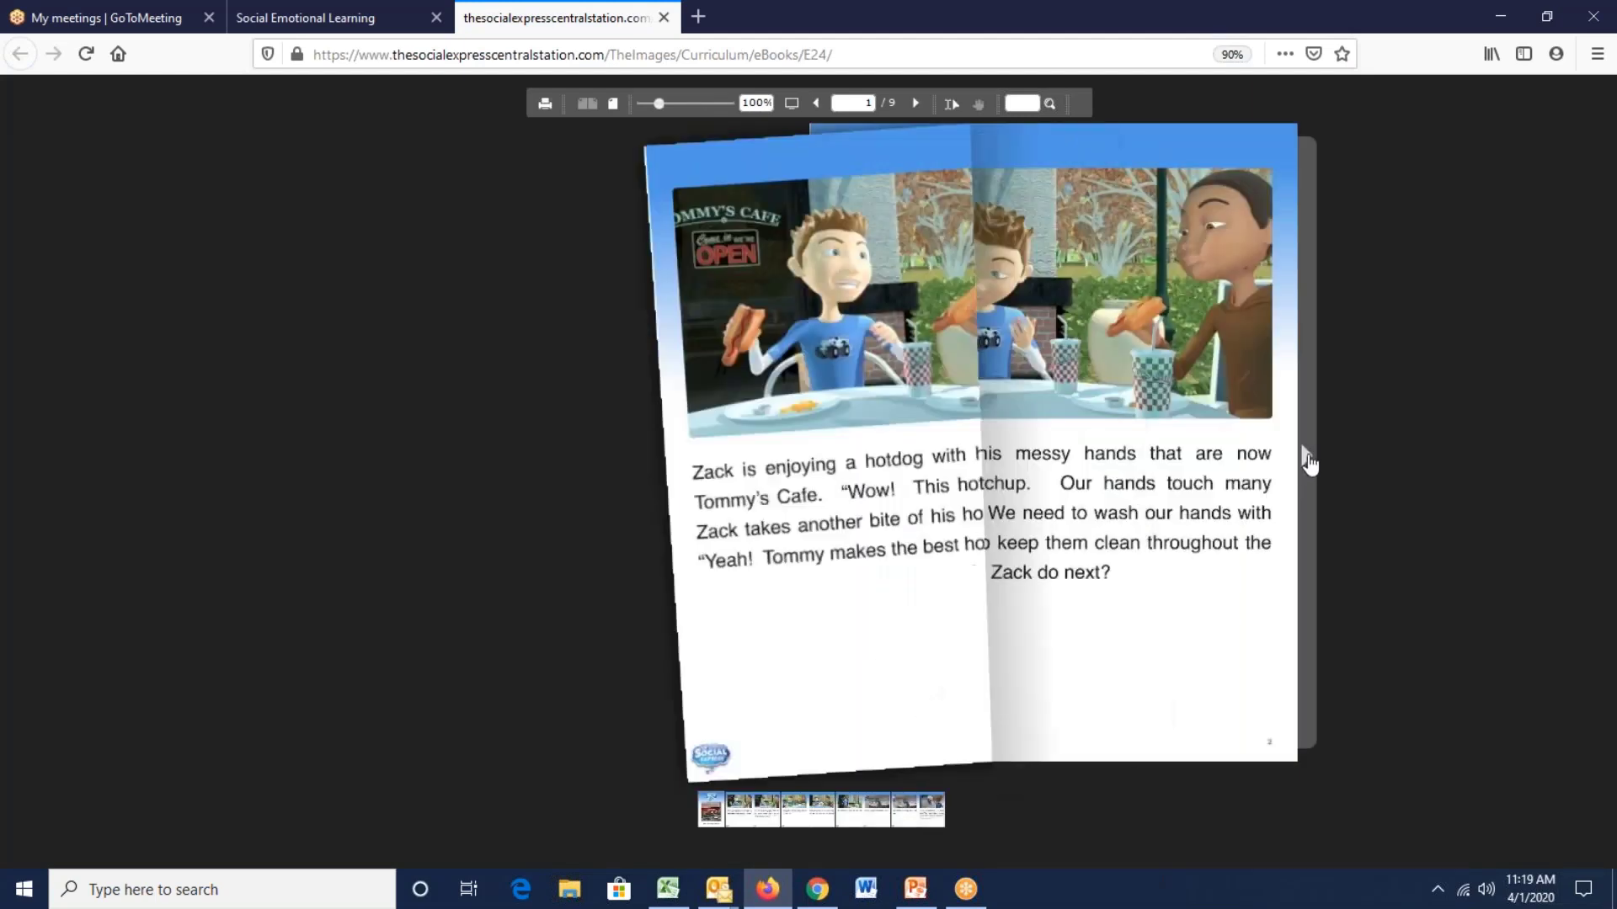
{"action": "left_click", "coordinate": [1307, 459]}
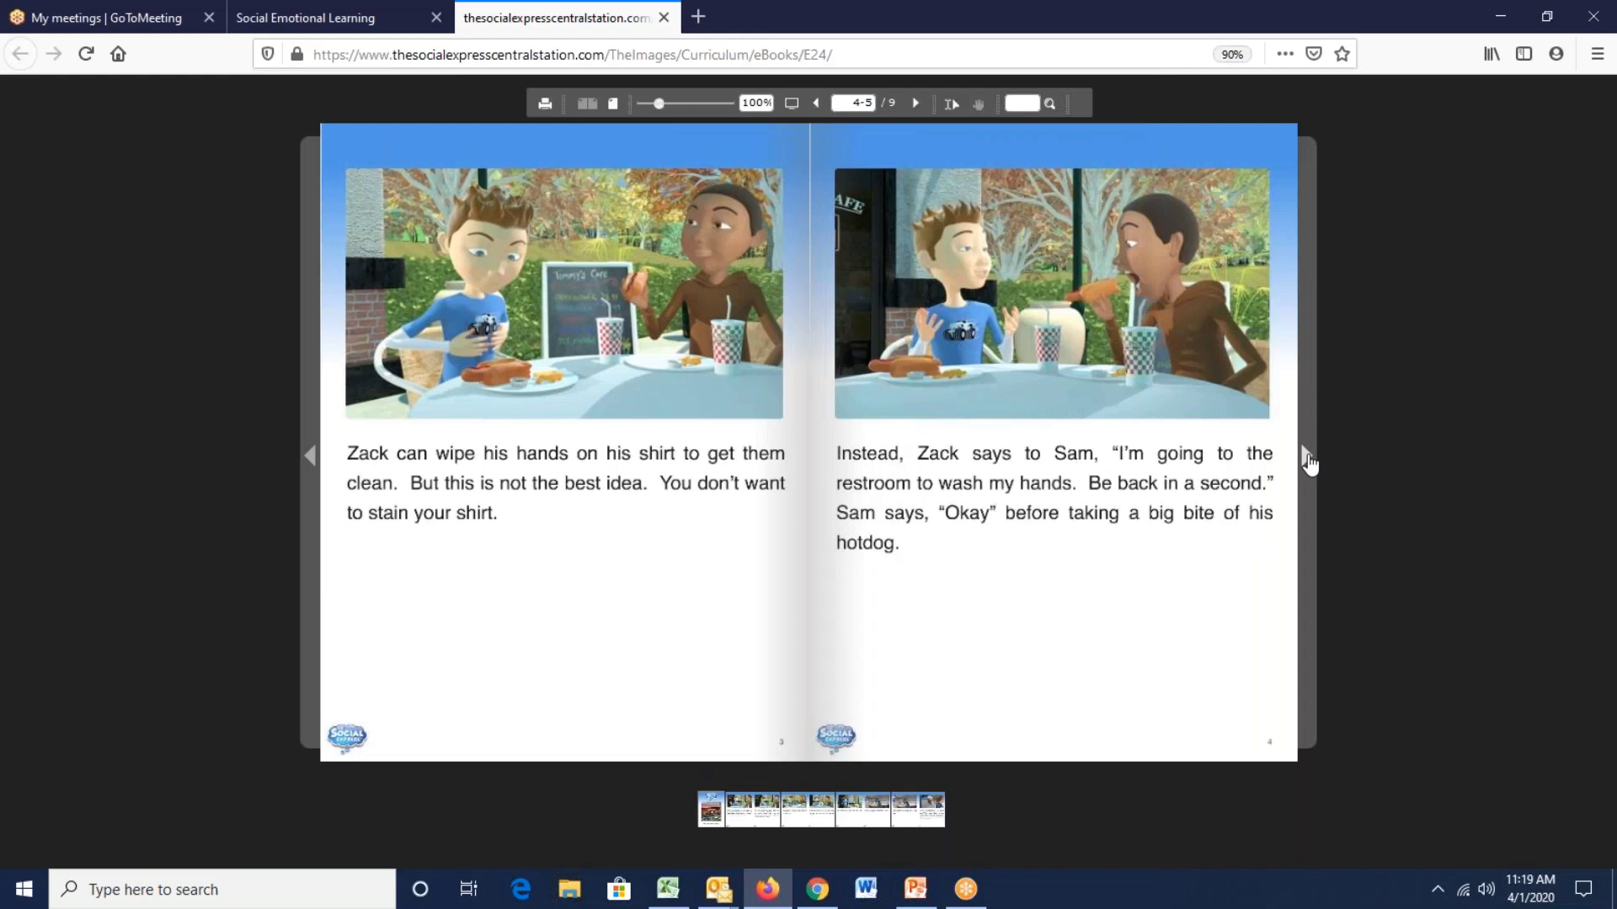
{"action": "left_click", "coordinate": [1307, 459]}
{"action": "left_click", "coordinate": [1307, 459]}
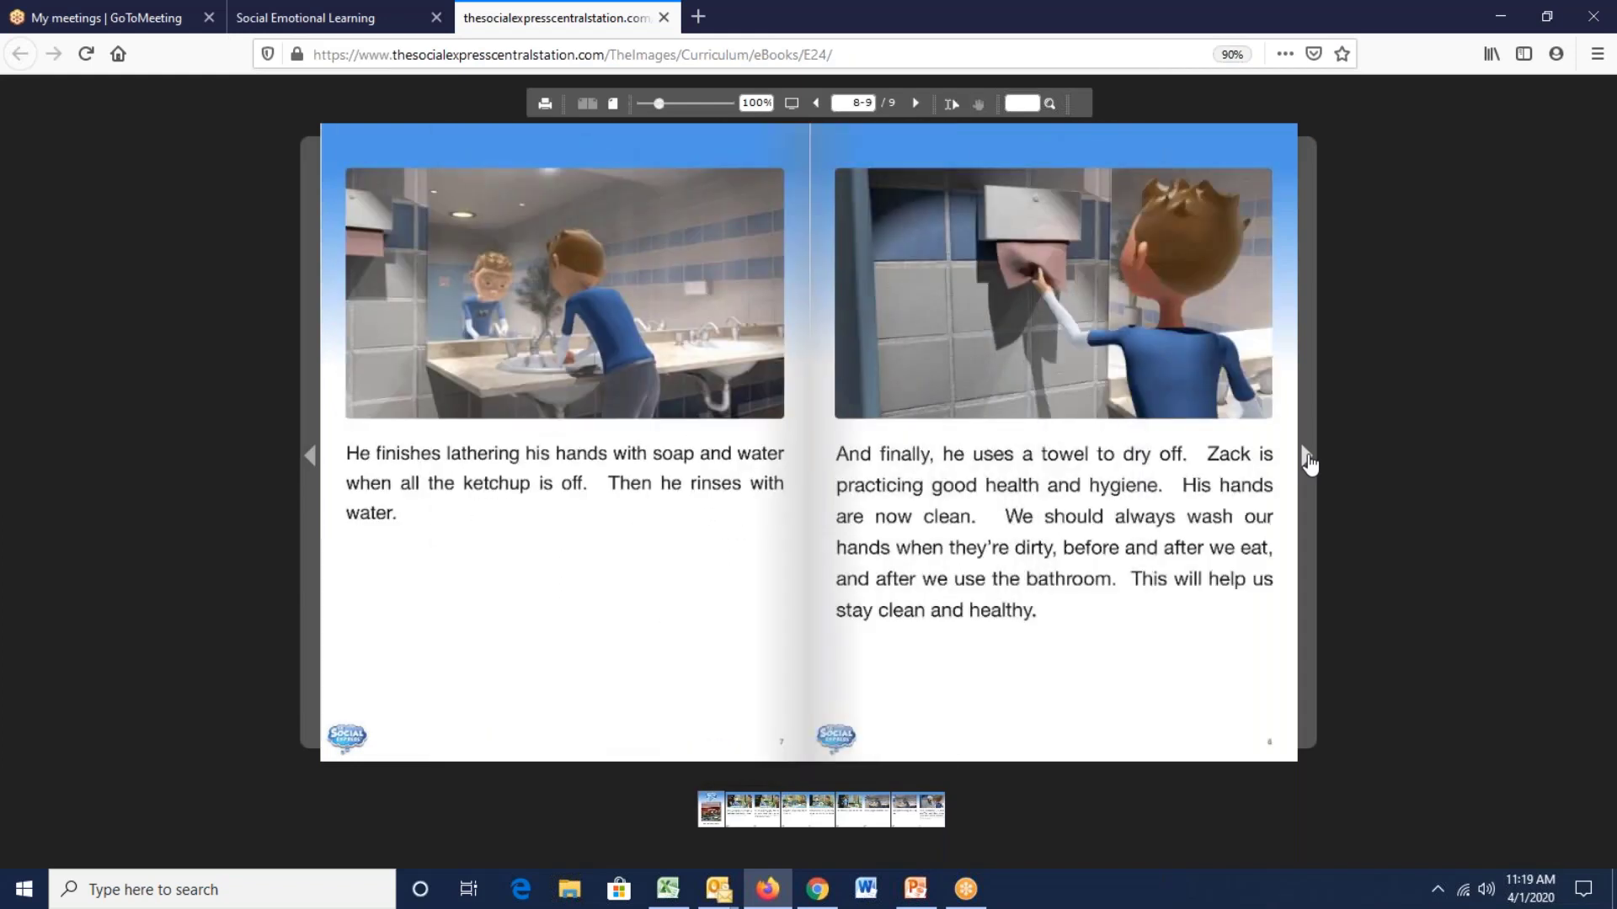
{"action": "left_click", "coordinate": [665, 17]}
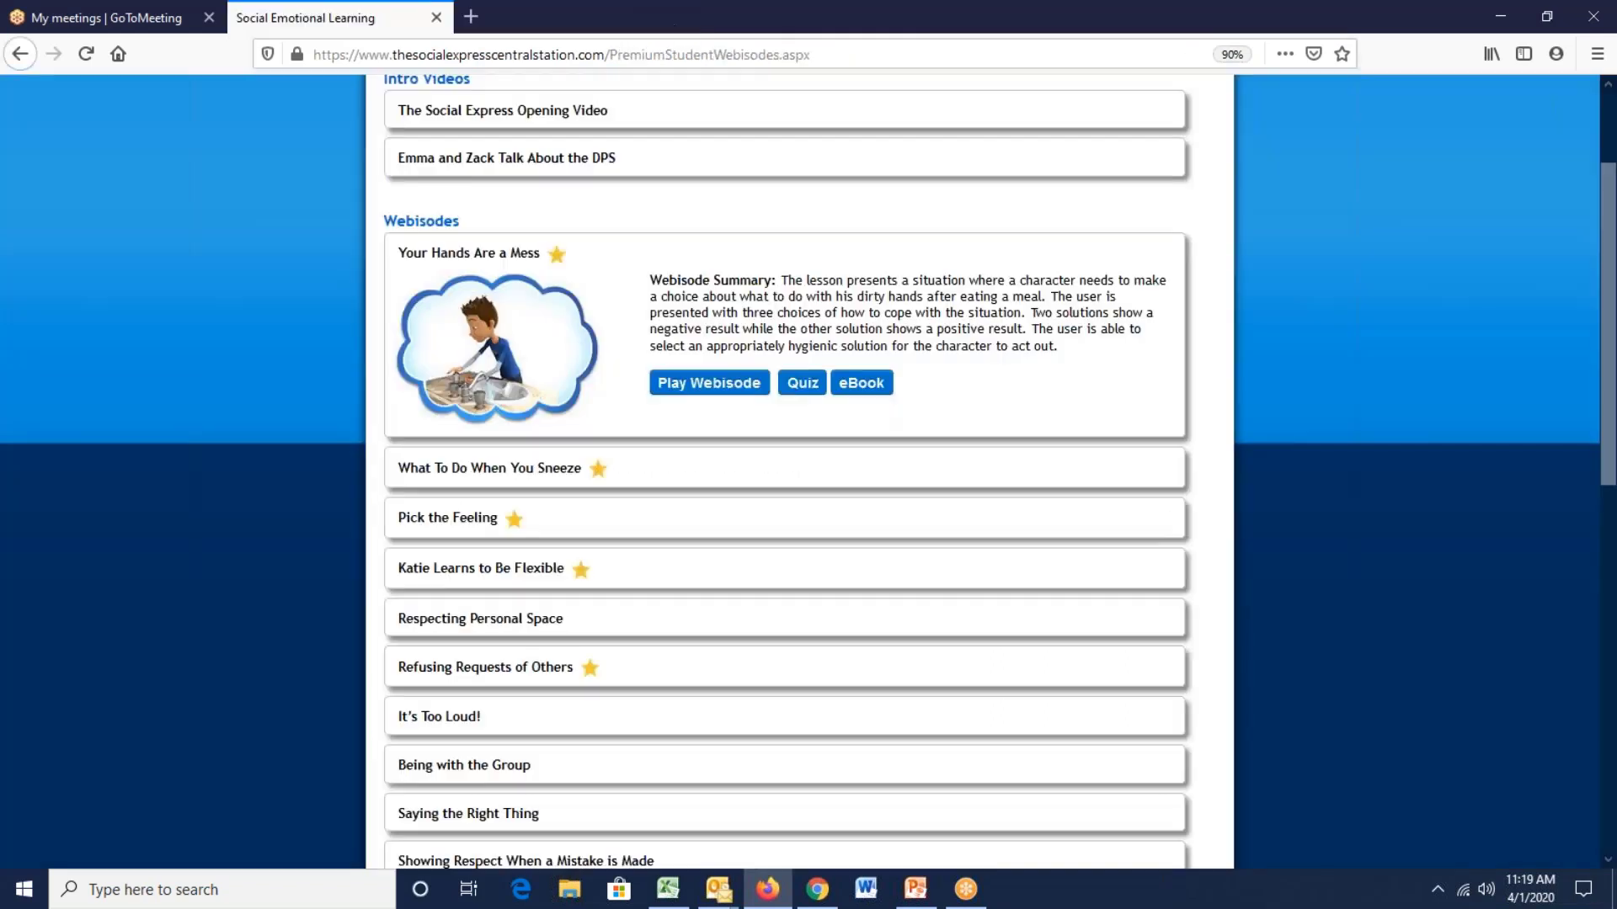
Step: Start the Your Hands Are a Mess quiz, play the first question aloud, and answer the first two questions with At Tommy's Cafe and Sam
{"action": "left_click", "coordinate": [810, 391]}
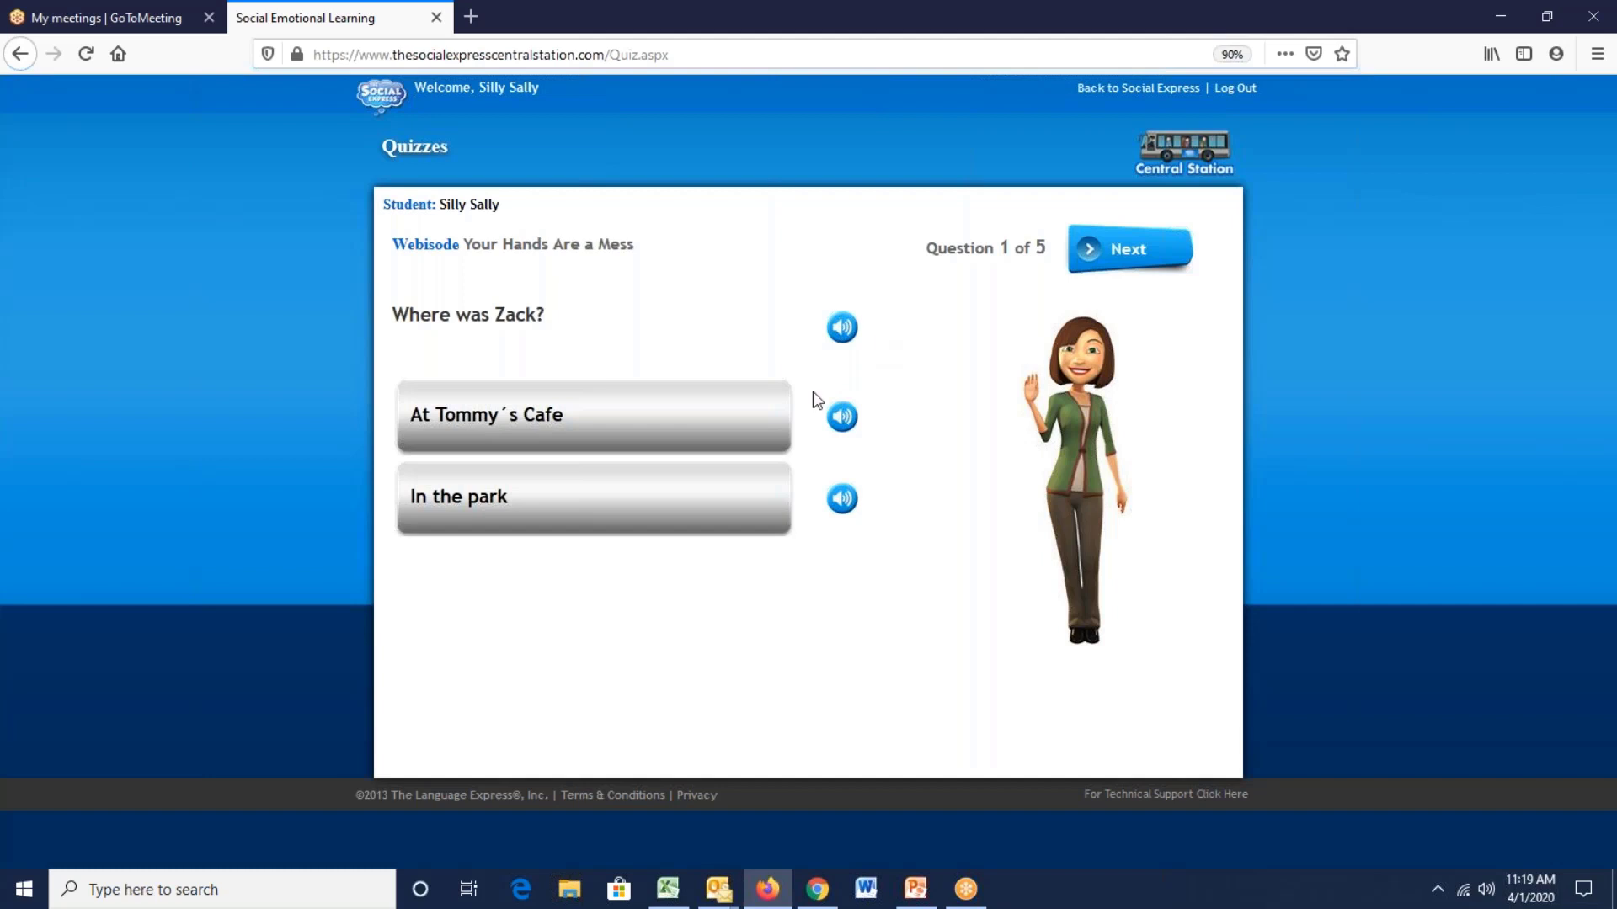
{"action": "left_click", "coordinate": [842, 330]}
{"action": "left_click", "coordinate": [766, 417]}
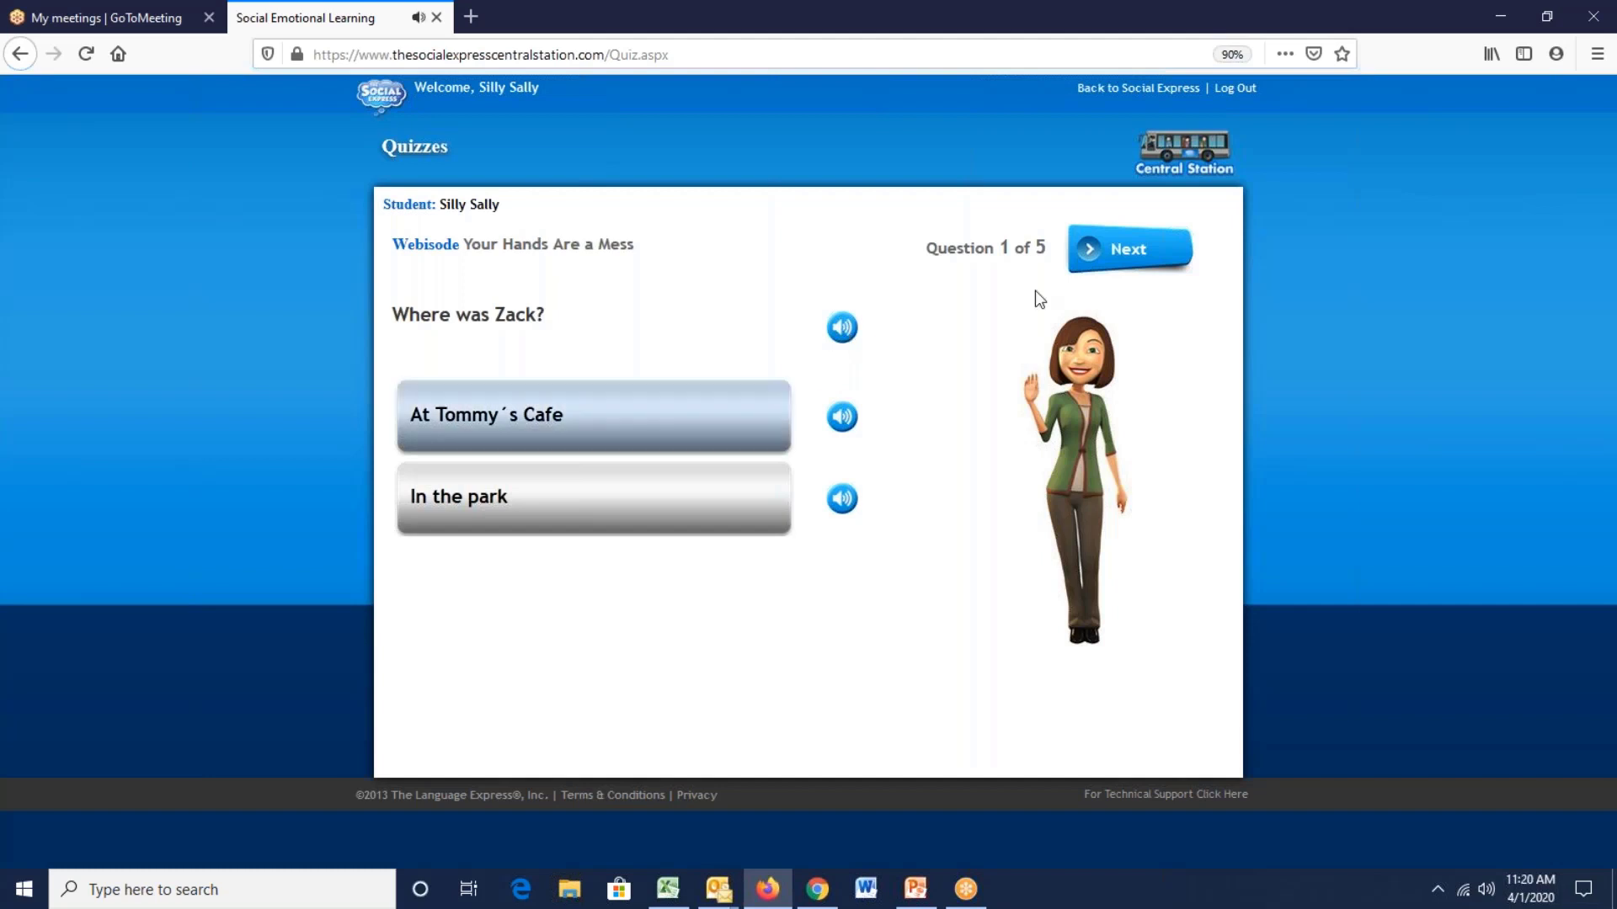
{"action": "left_click", "coordinate": [1082, 250]}
{"action": "left_click", "coordinate": [755, 429]}
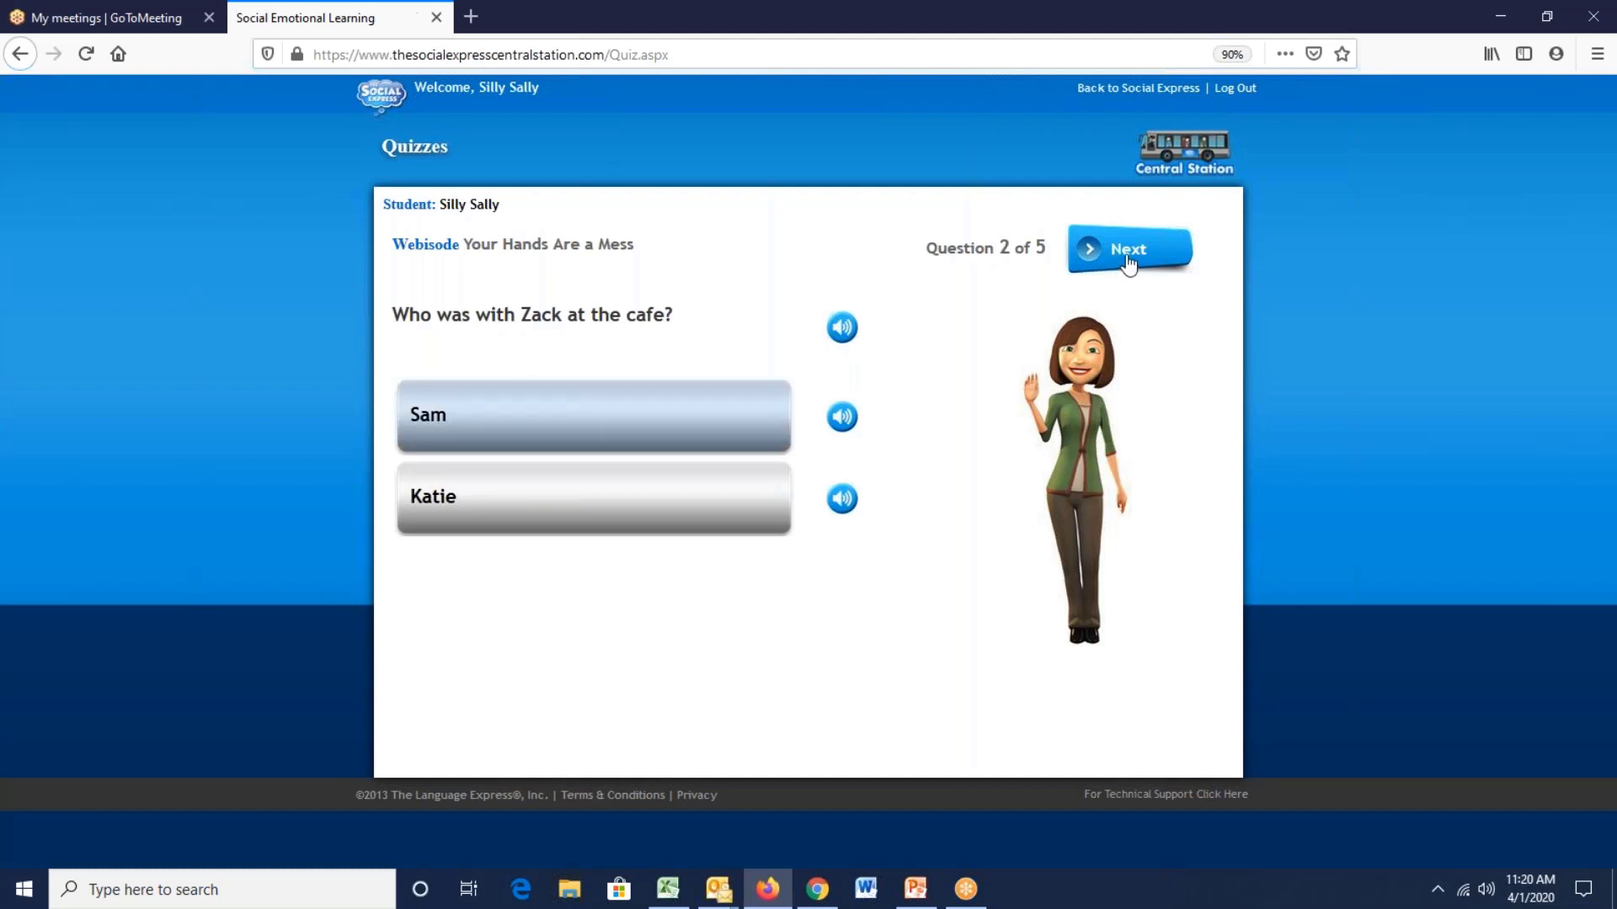
{"action": "left_click", "coordinate": [1112, 254]}
Step: Answer the three remaining quiz questions with the first choice, ending with To stay clean and healthy, finish the quiz, and return to Social Express
{"action": "left_click", "coordinate": [724, 436]}
{"action": "left_click", "coordinate": [1139, 263]}
{"action": "left_click", "coordinate": [766, 429]}
{"action": "left_click", "coordinate": [1113, 257]}
{"action": "left_click", "coordinate": [769, 415]}
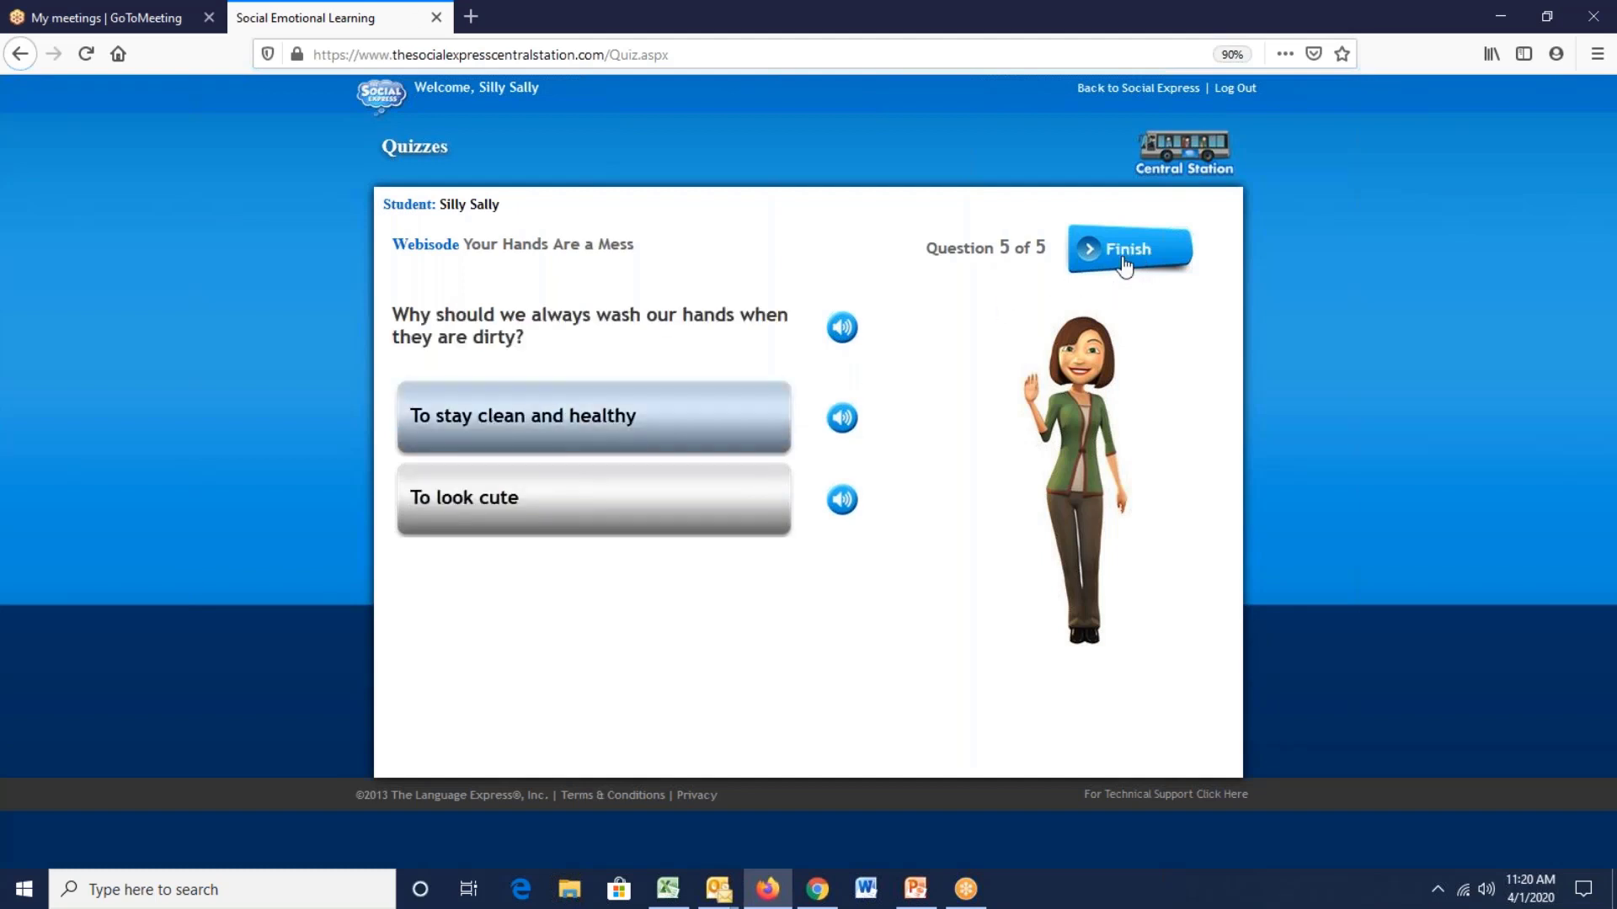
{"action": "left_click", "coordinate": [1110, 266]}
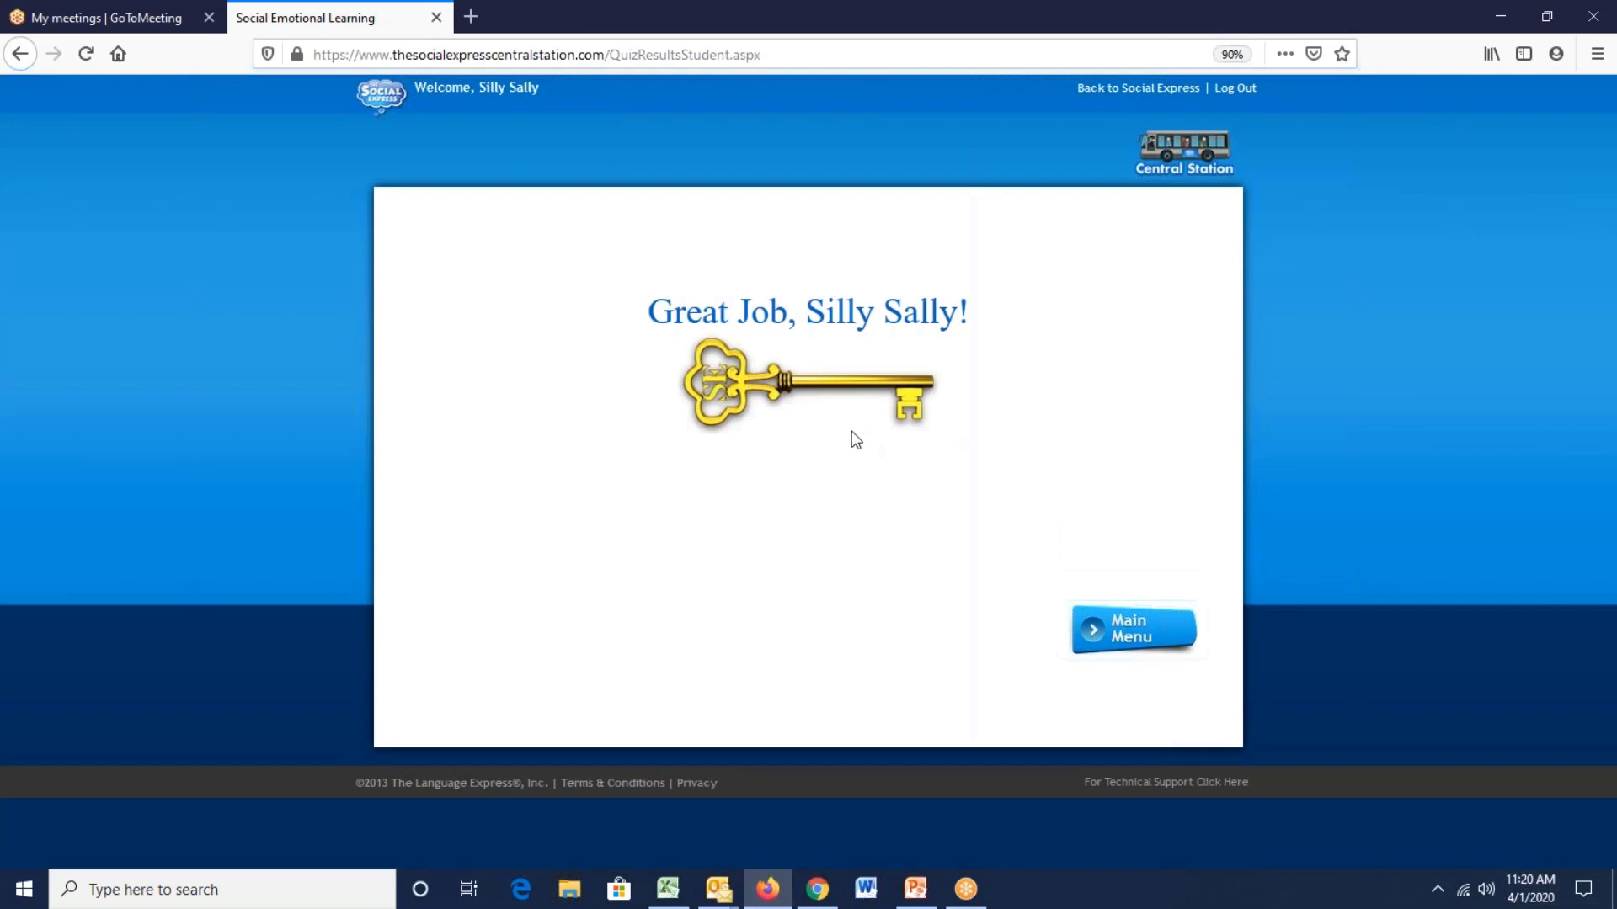
{"action": "left_click", "coordinate": [1120, 94]}
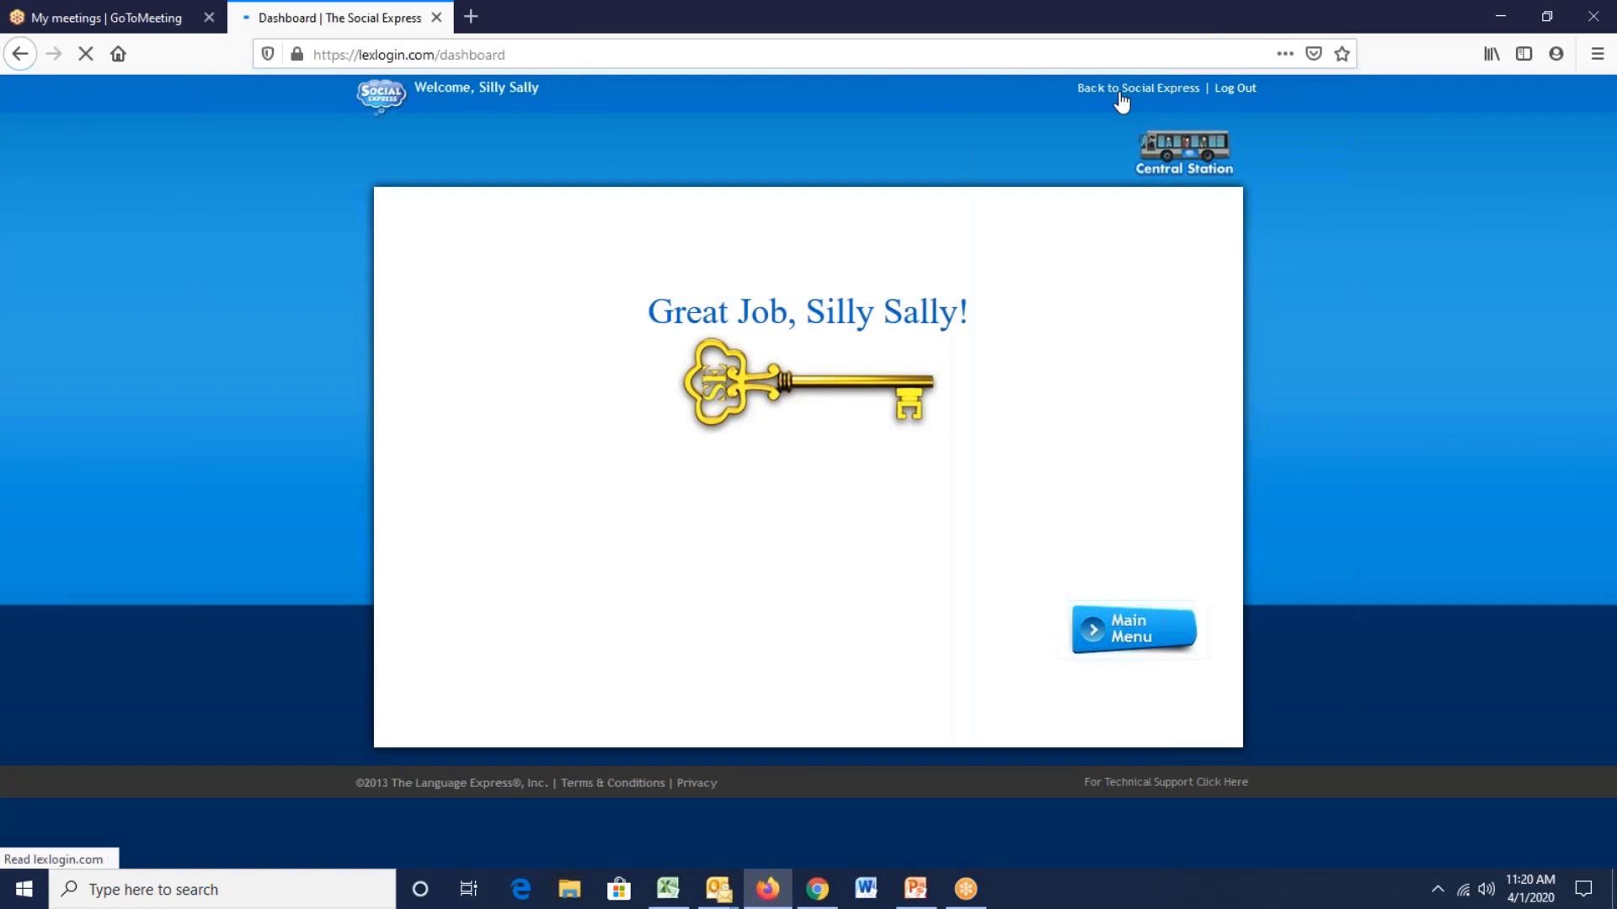